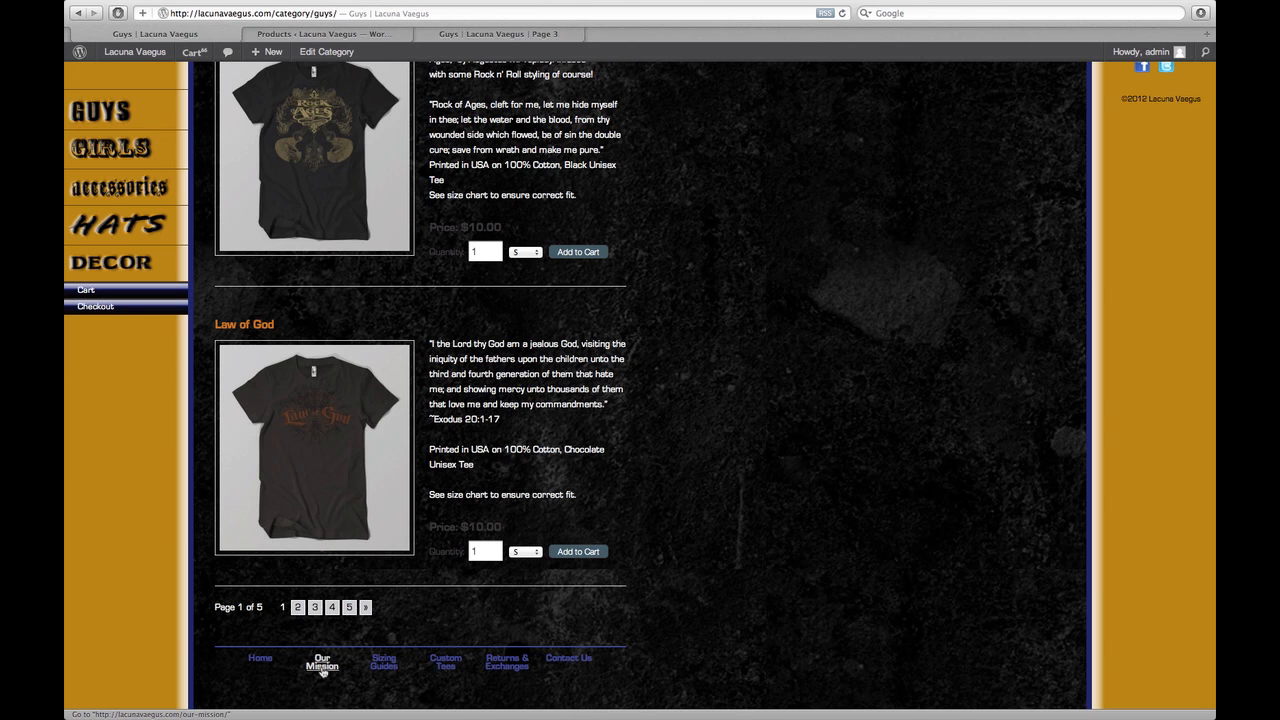
# View the site's published Our Mission page and open that page for editing in the WordPress admin.
pyautogui.click(322, 665)
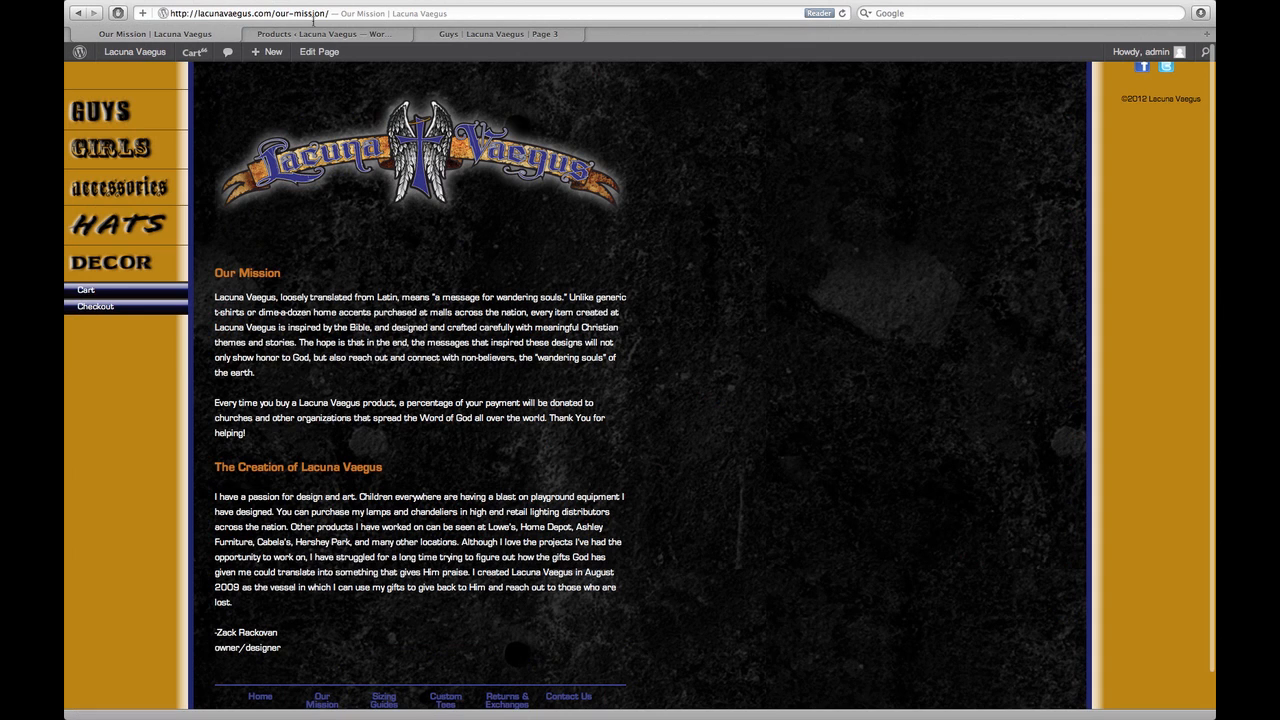
pyautogui.click(301, 34)
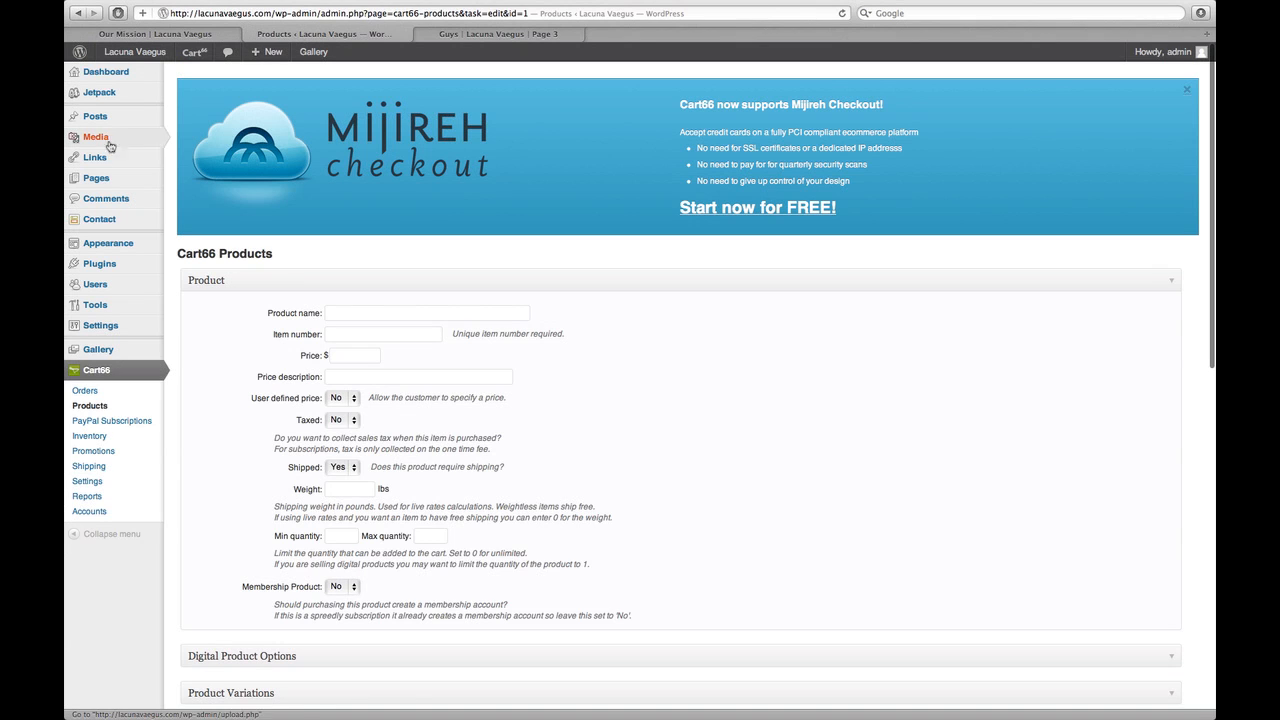
pyautogui.moveTo(103, 126)
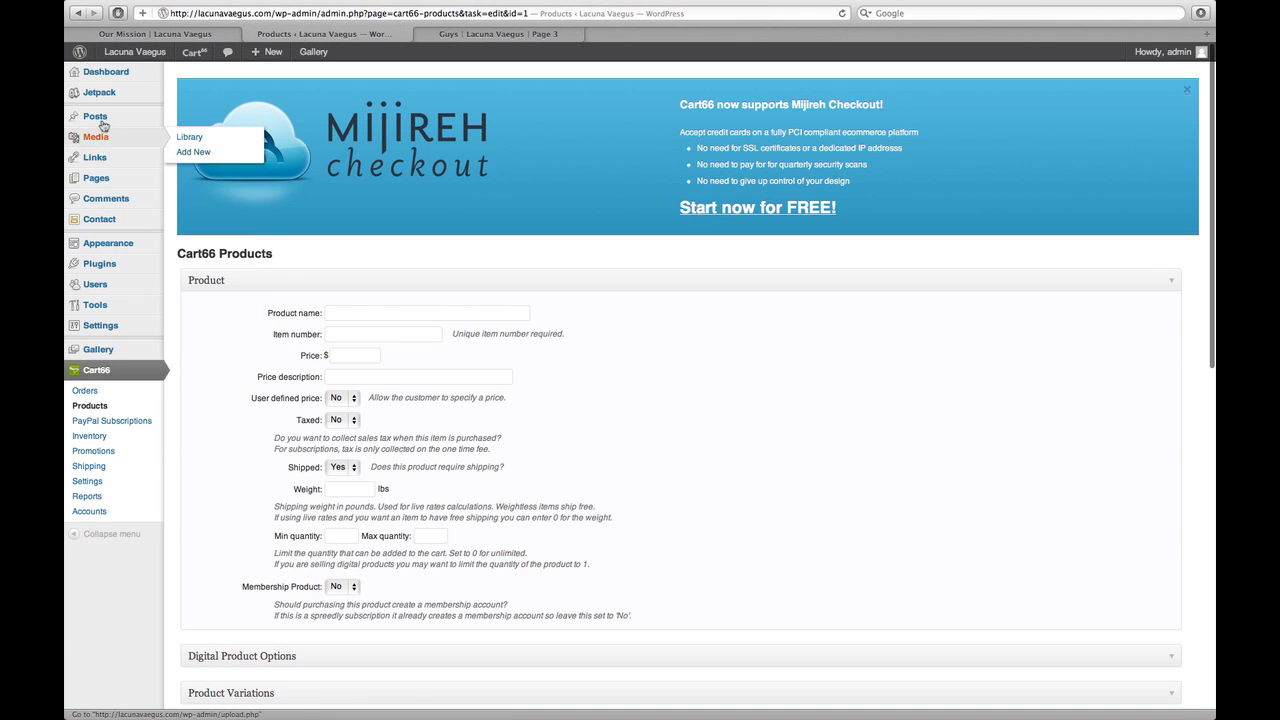
pyautogui.click(106, 179)
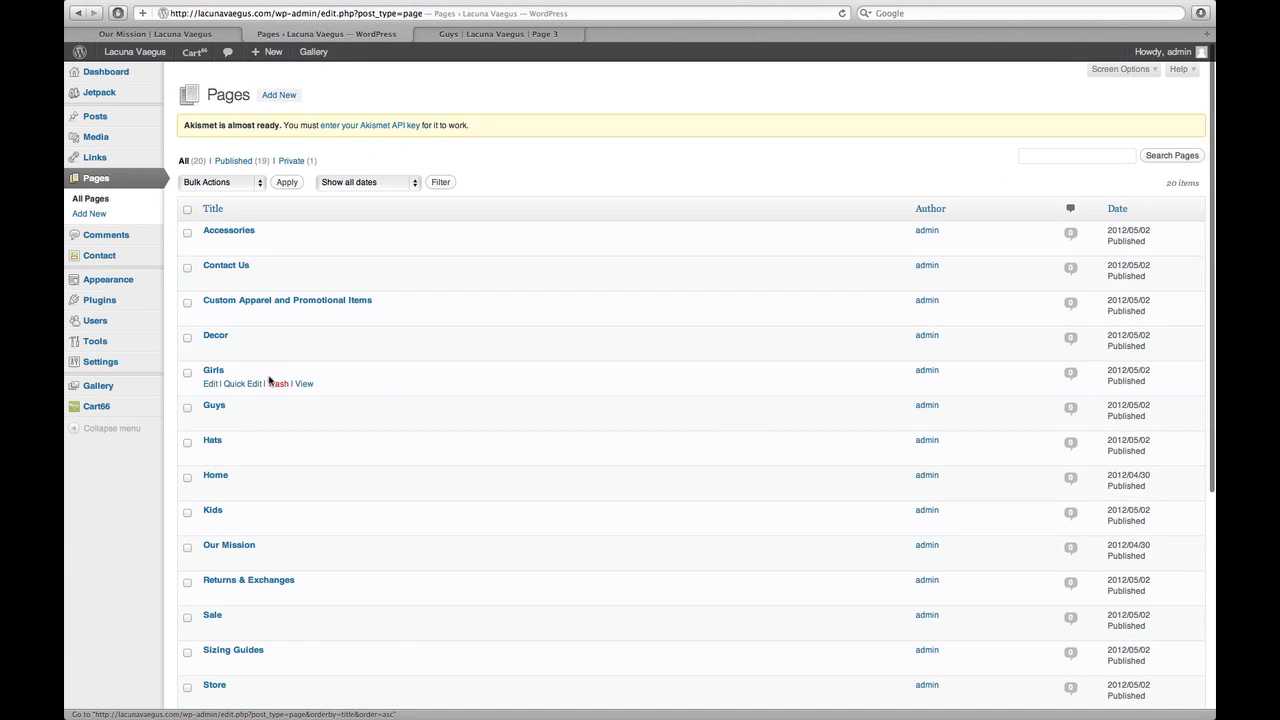
pyautogui.scroll(-1, 271, 376)
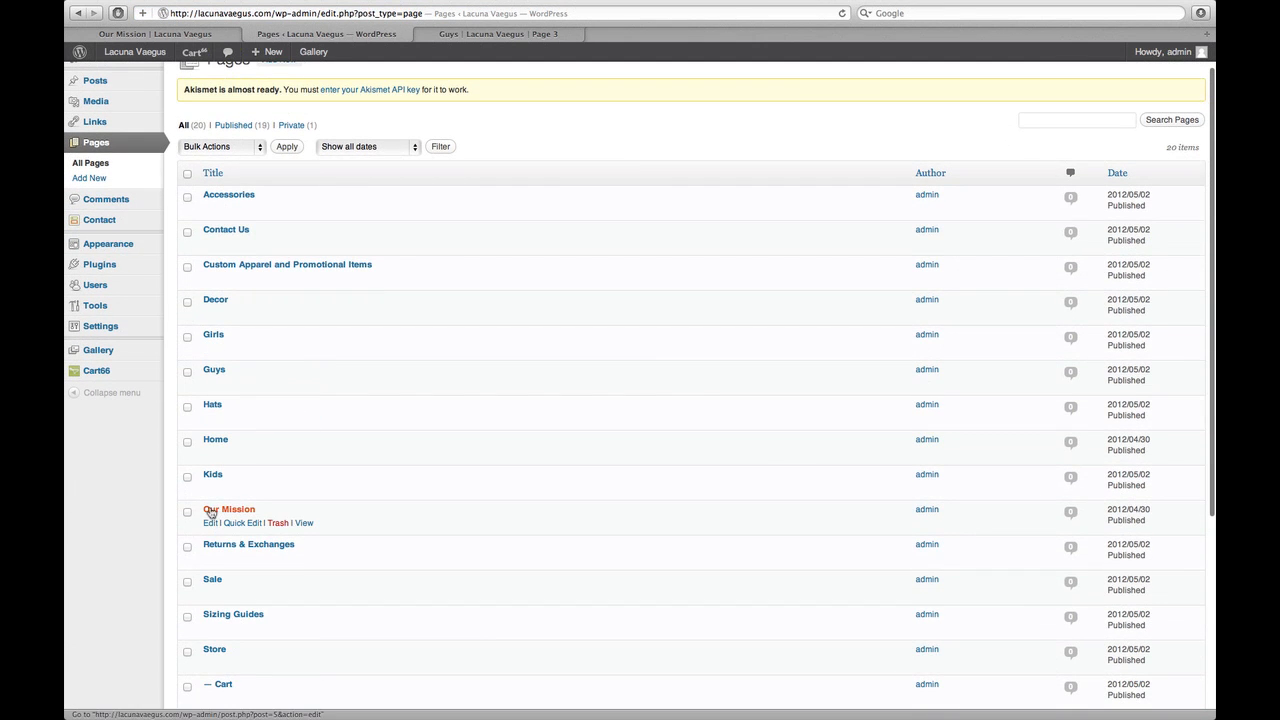
pyautogui.click(210, 511)
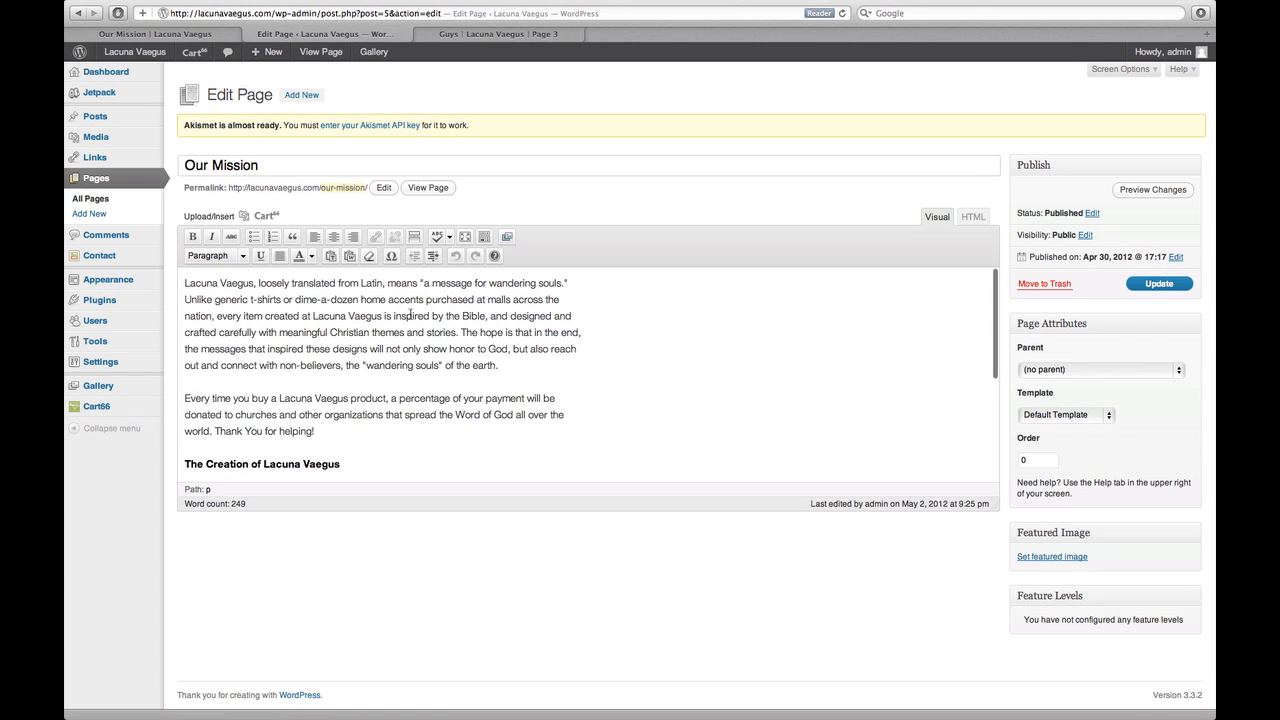
# Compare the Our Mission text in the editor with the heading and text on the published page.
pyautogui.scroll(-2, 381, 338)
pyautogui.scroll(-2, 381, 338)
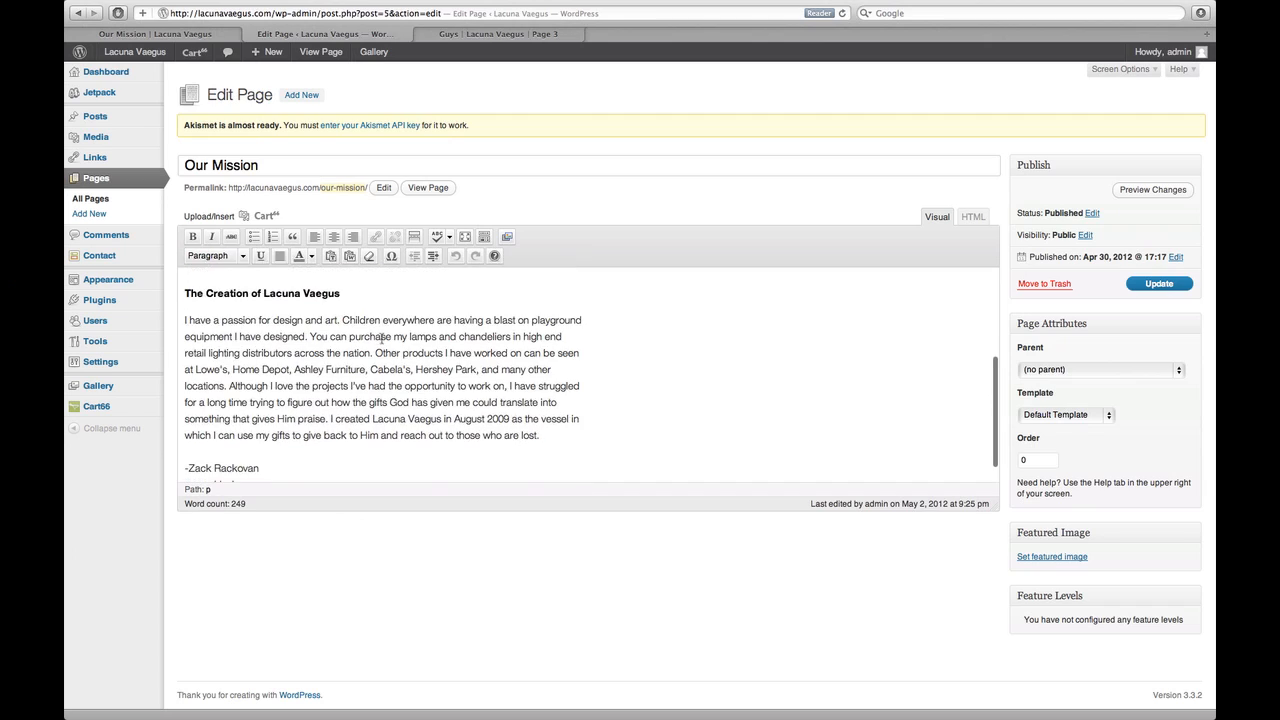
pyautogui.scroll(5, 381, 340)
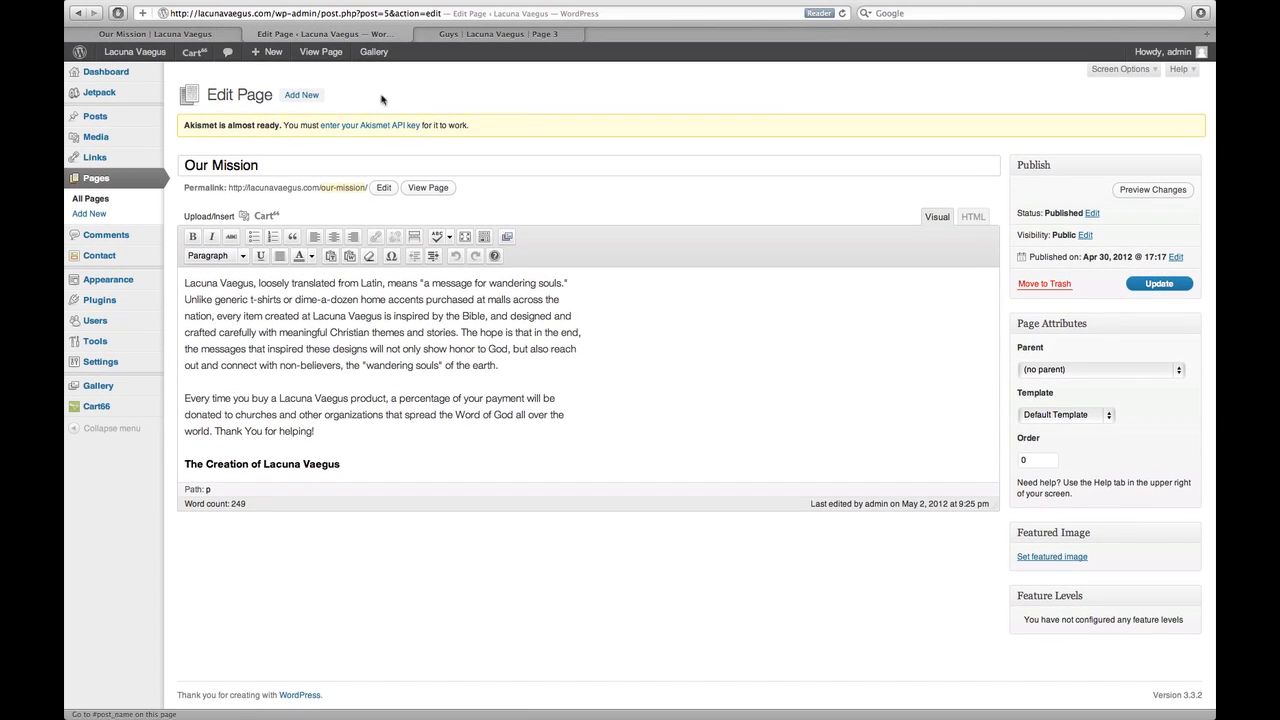
pyautogui.click(160, 38)
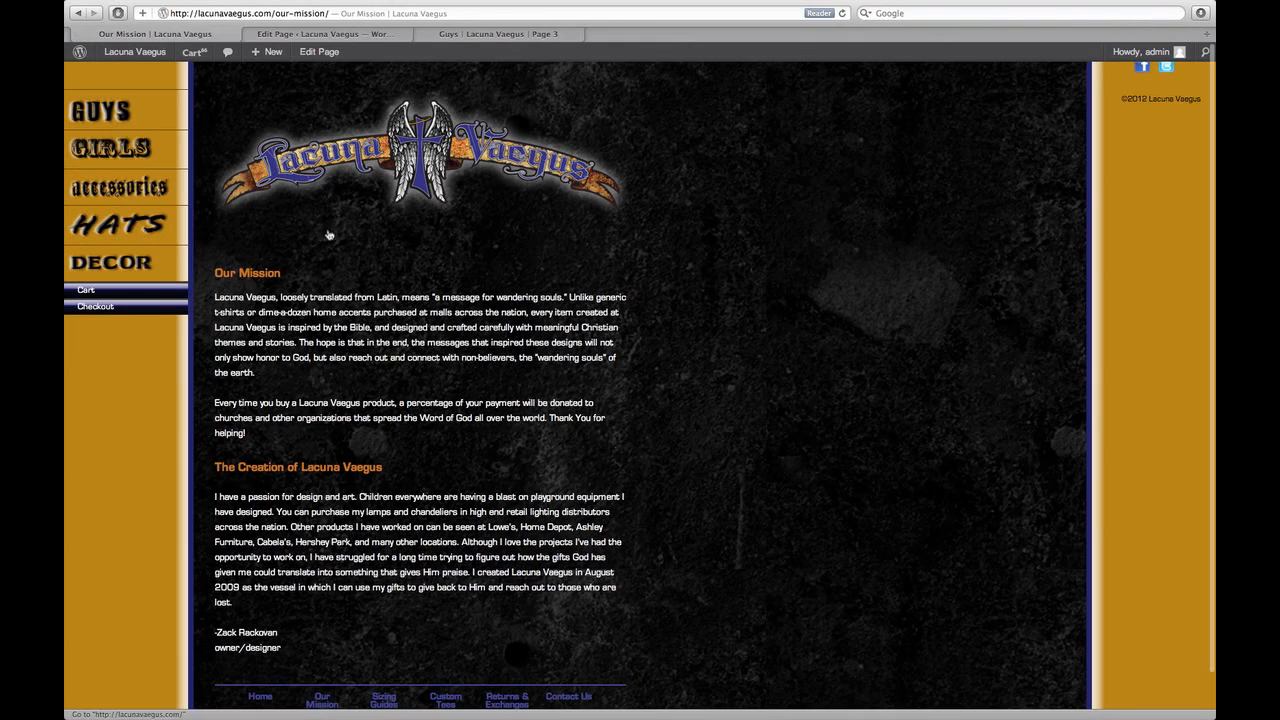
pyautogui.doubleClick(258, 270)
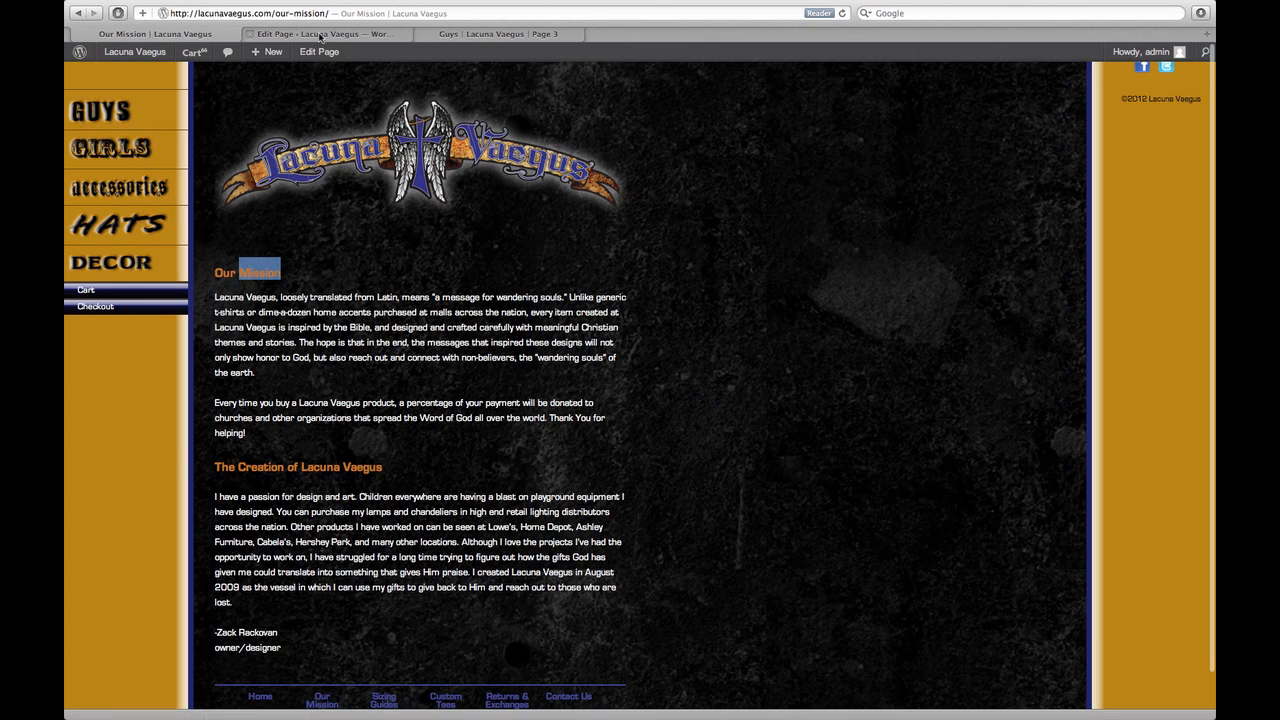
pyautogui.click(320, 36)
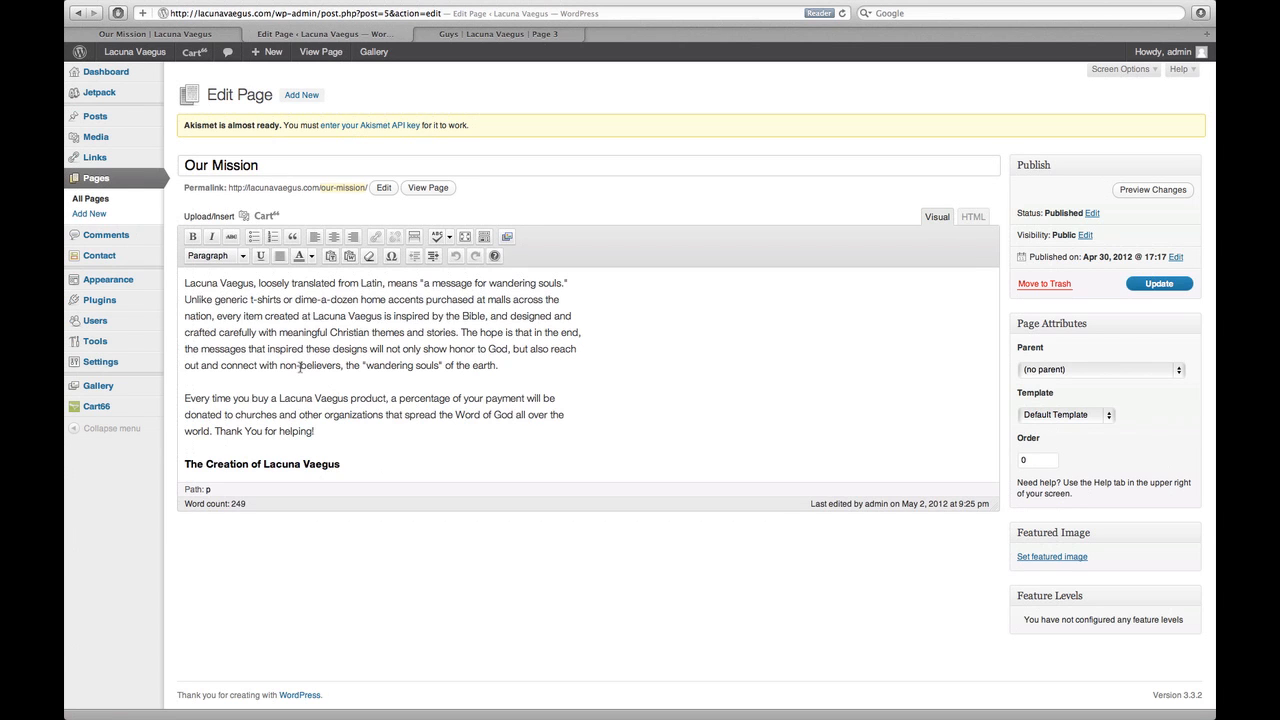
# Insert the sentence "I am editing this site." at the start of the Our Mission page text.
pyautogui.click(182, 283)
pyautogui.write('I am editing th')
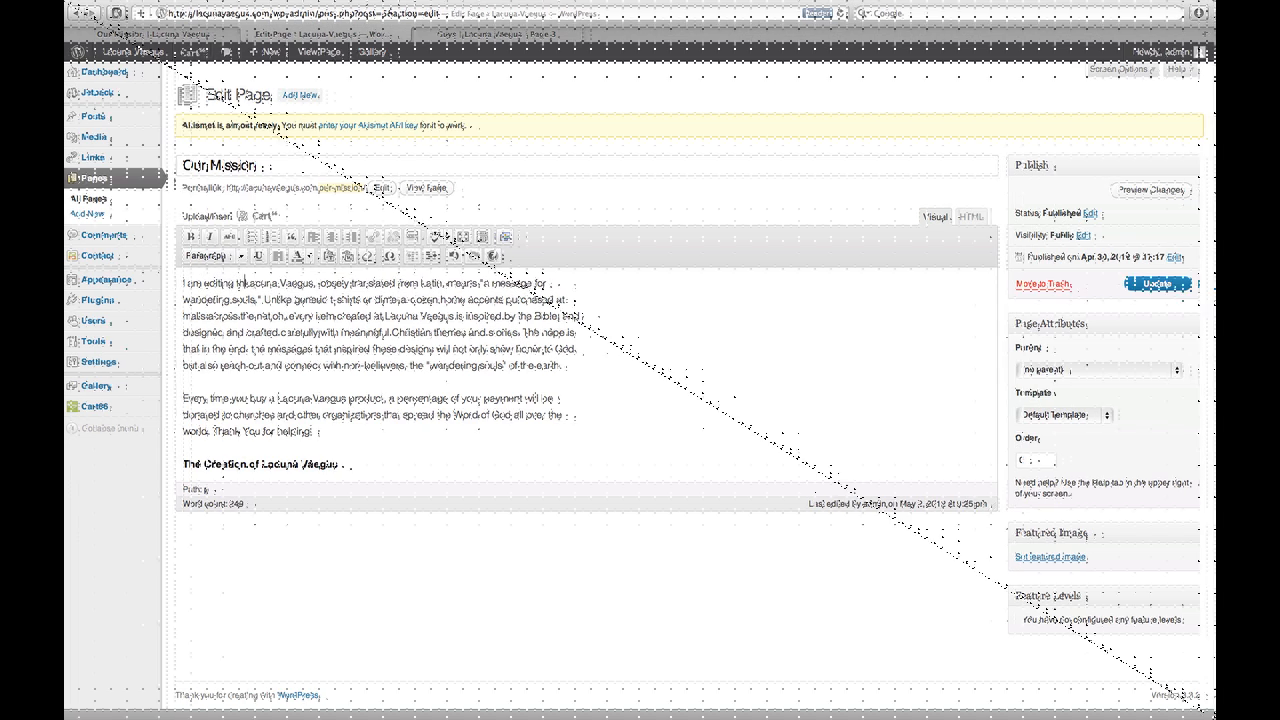
pyautogui.write('is site.')
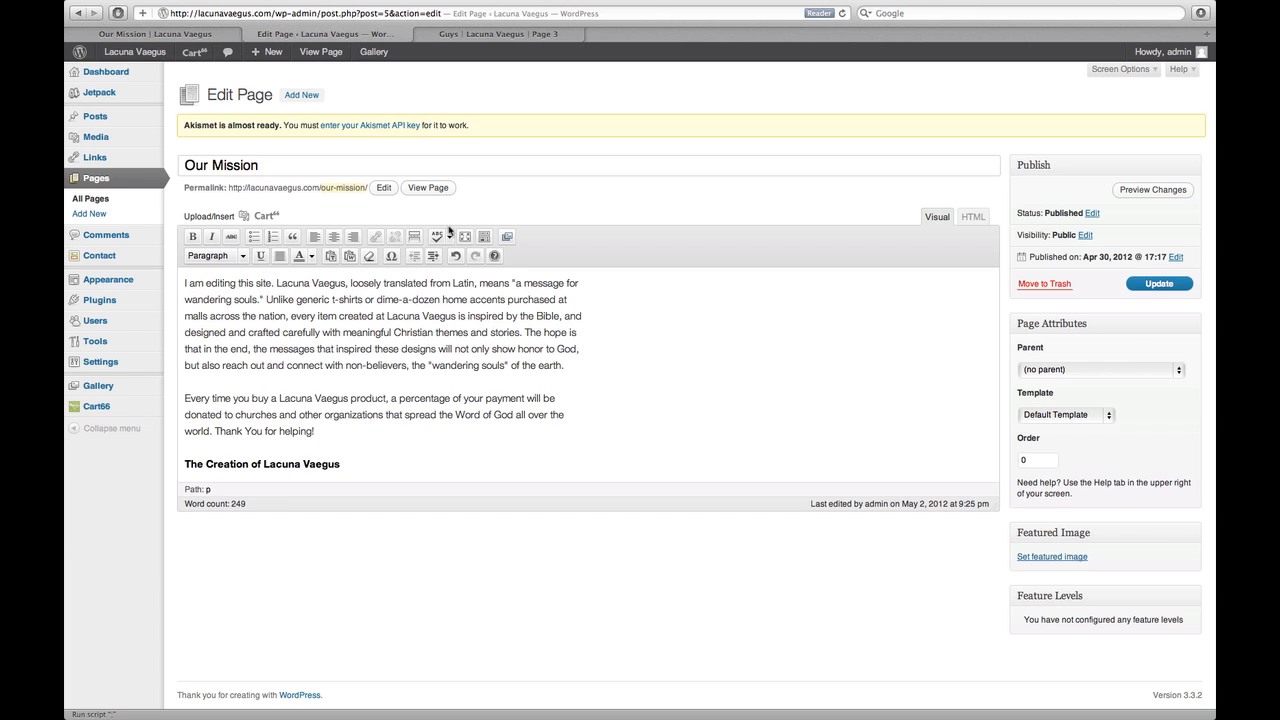
# Make the word "am" bold and the word "editing" italic in the first sentence.
pyautogui.doubleClick(195, 283)
pyautogui.click(192, 236)
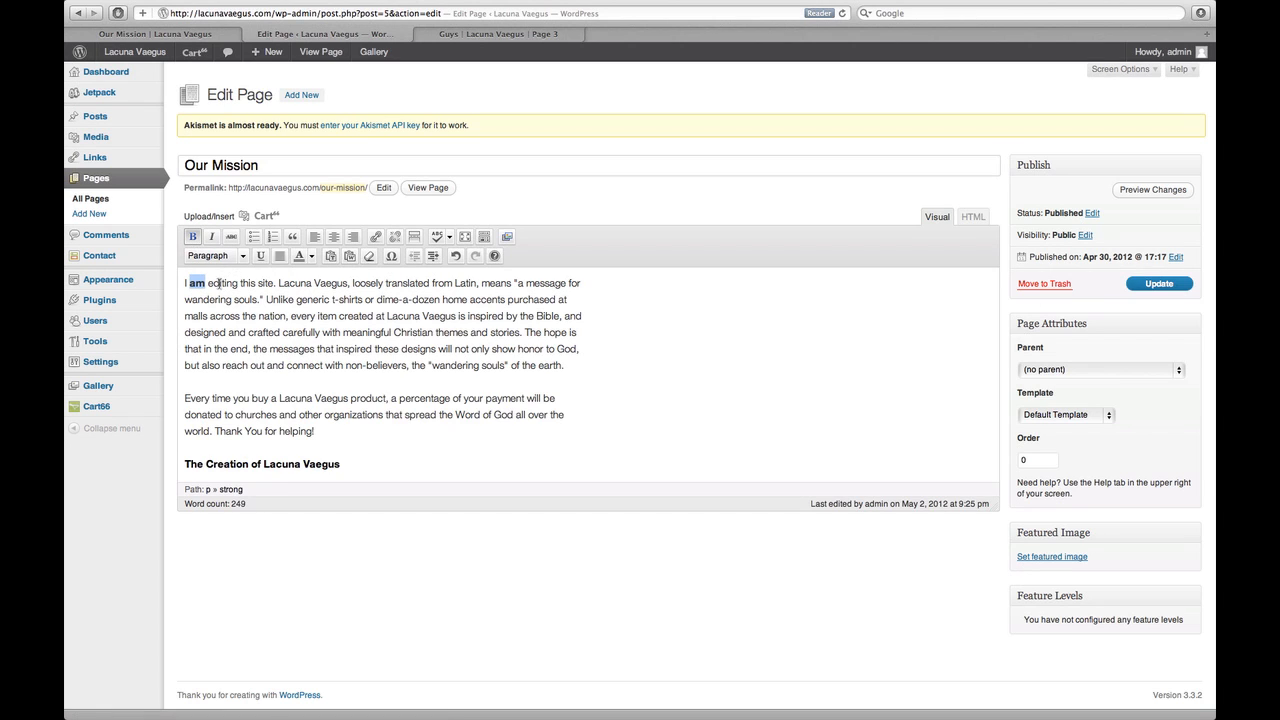
pyautogui.moveTo(208, 284); pyautogui.dragTo(240, 284)
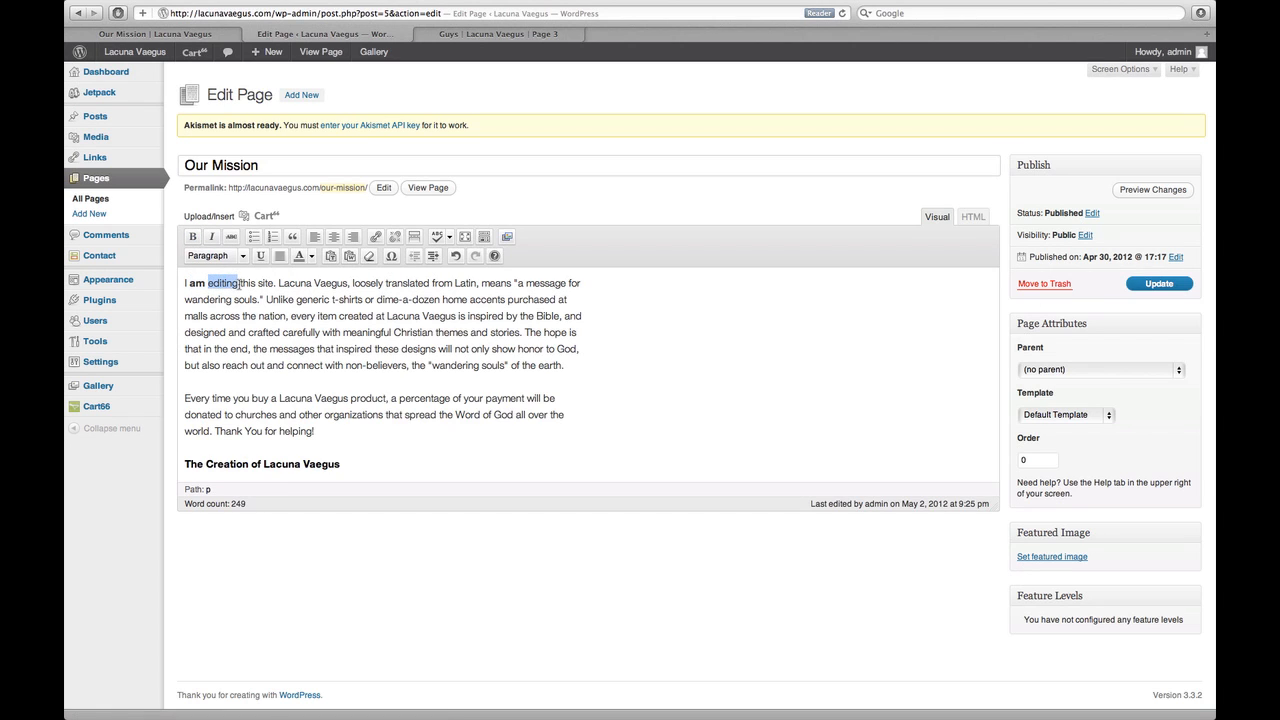
pyautogui.click(212, 237)
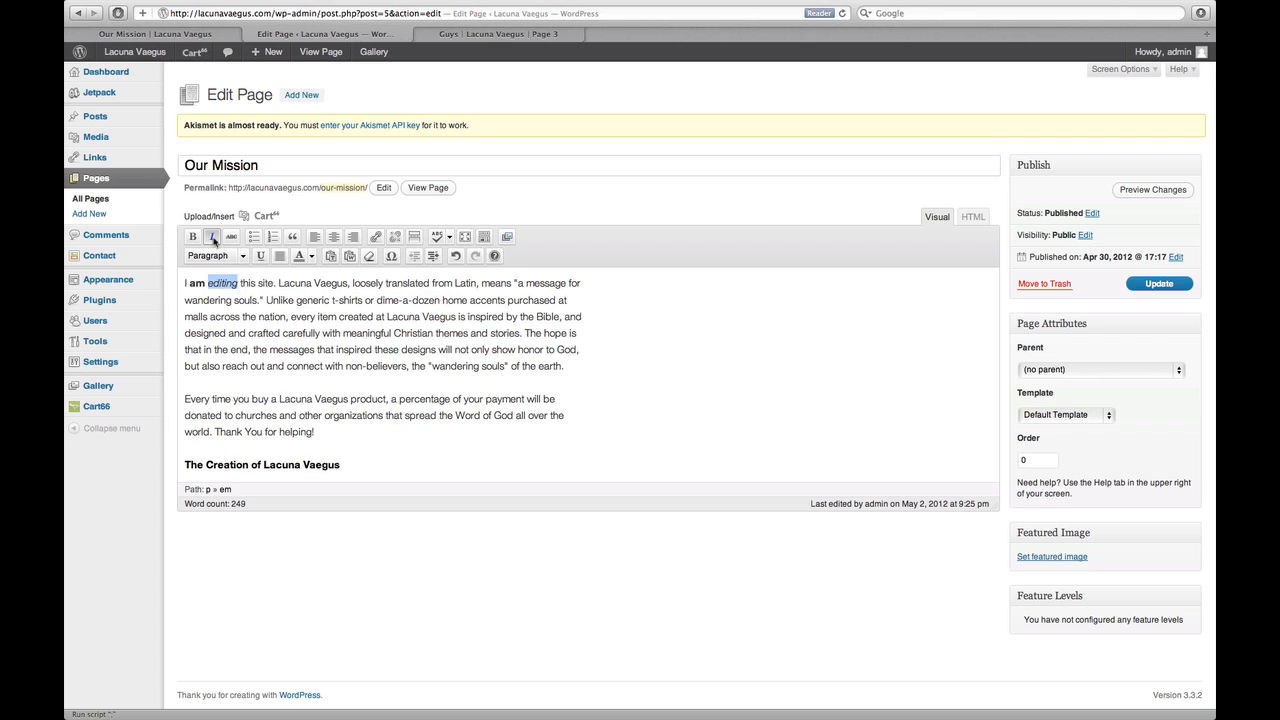
# Separate the first sentence from the original text and add a bulleted list below it with the items one, two and three.
pyautogui.click(275, 283)
pyautogui.press('Return')
pyautogui.press('Return')
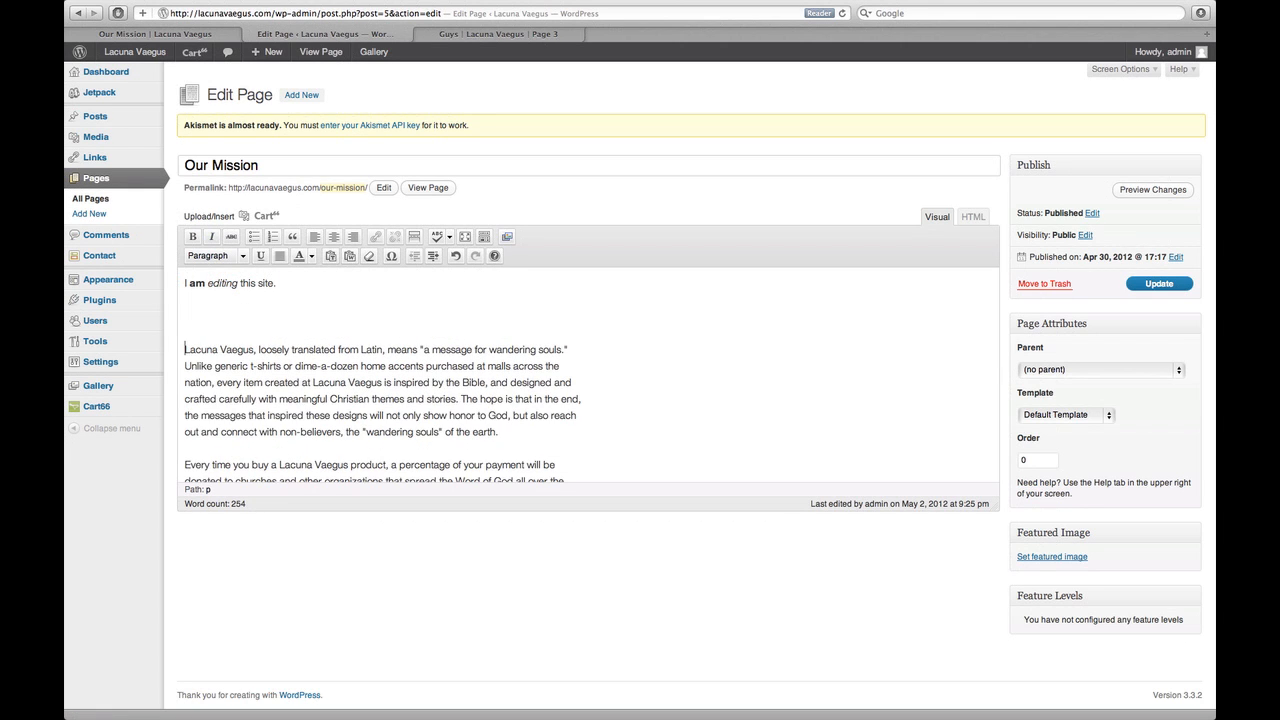
pyautogui.click(254, 238)
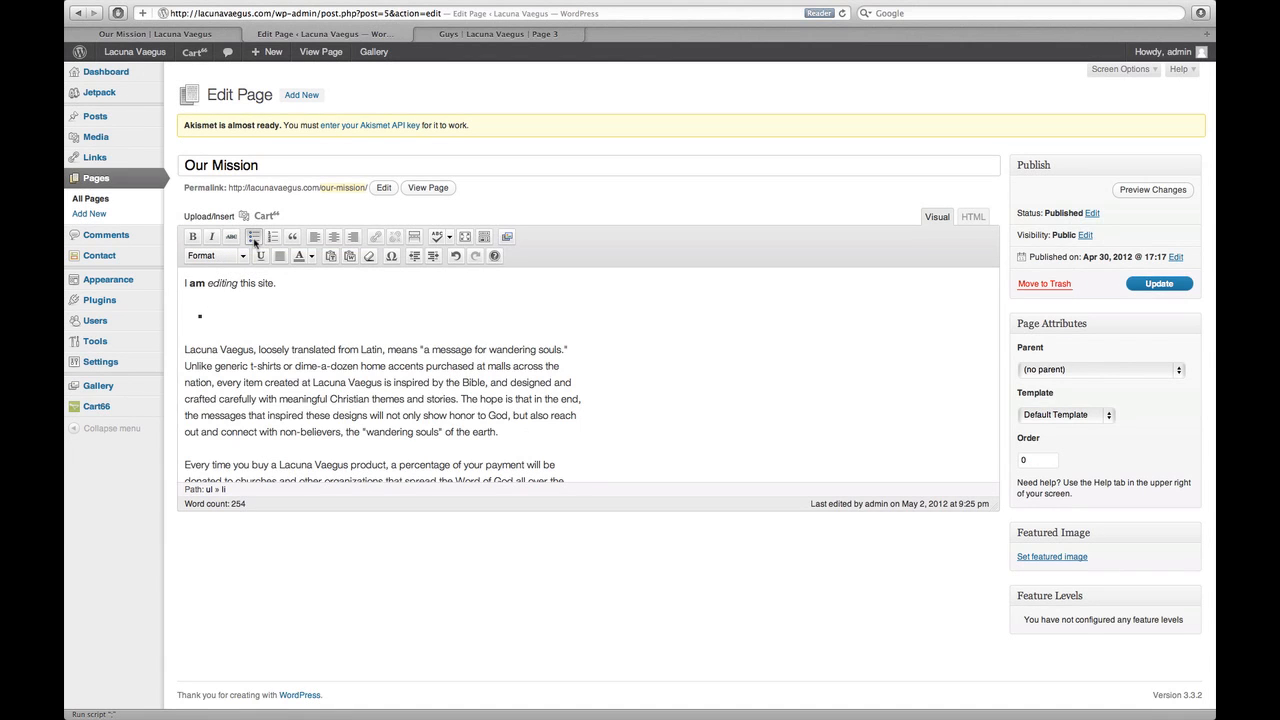
pyautogui.write('one')
pyautogui.press('Return')
pyautogui.write('two')
pyautogui.press('Return')
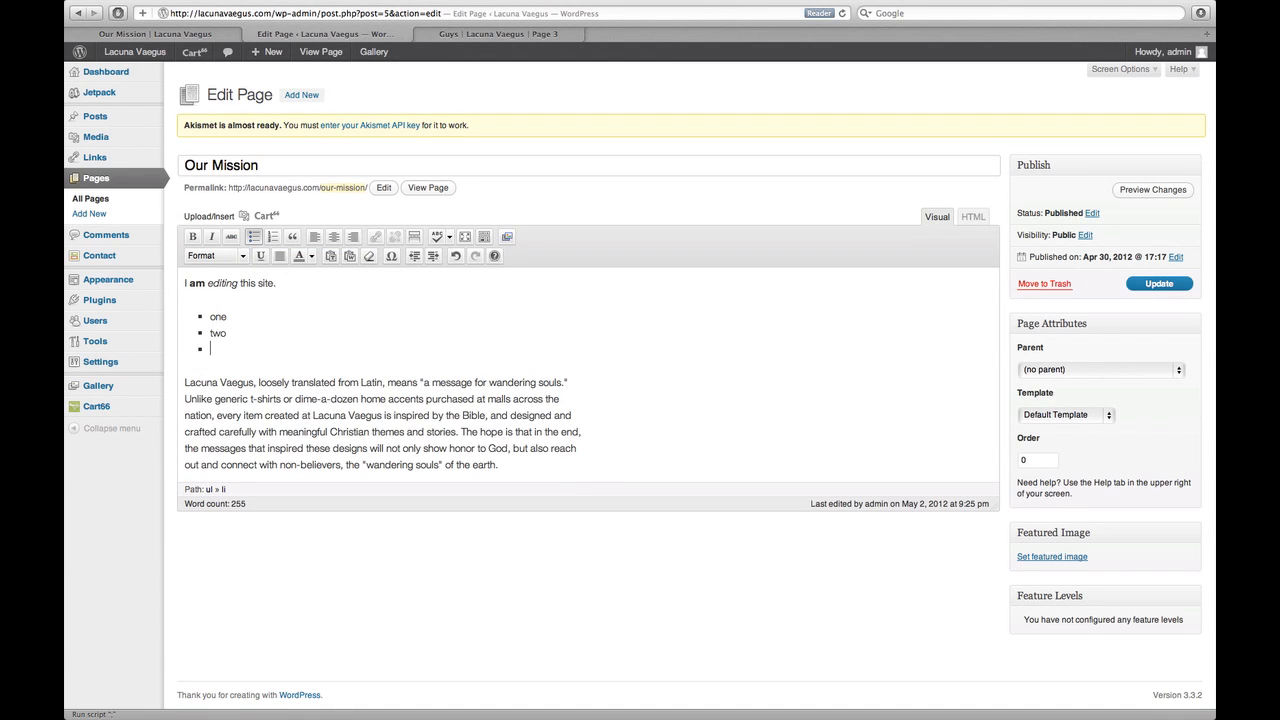
pyautogui.write('three')
pyautogui.press('Return')
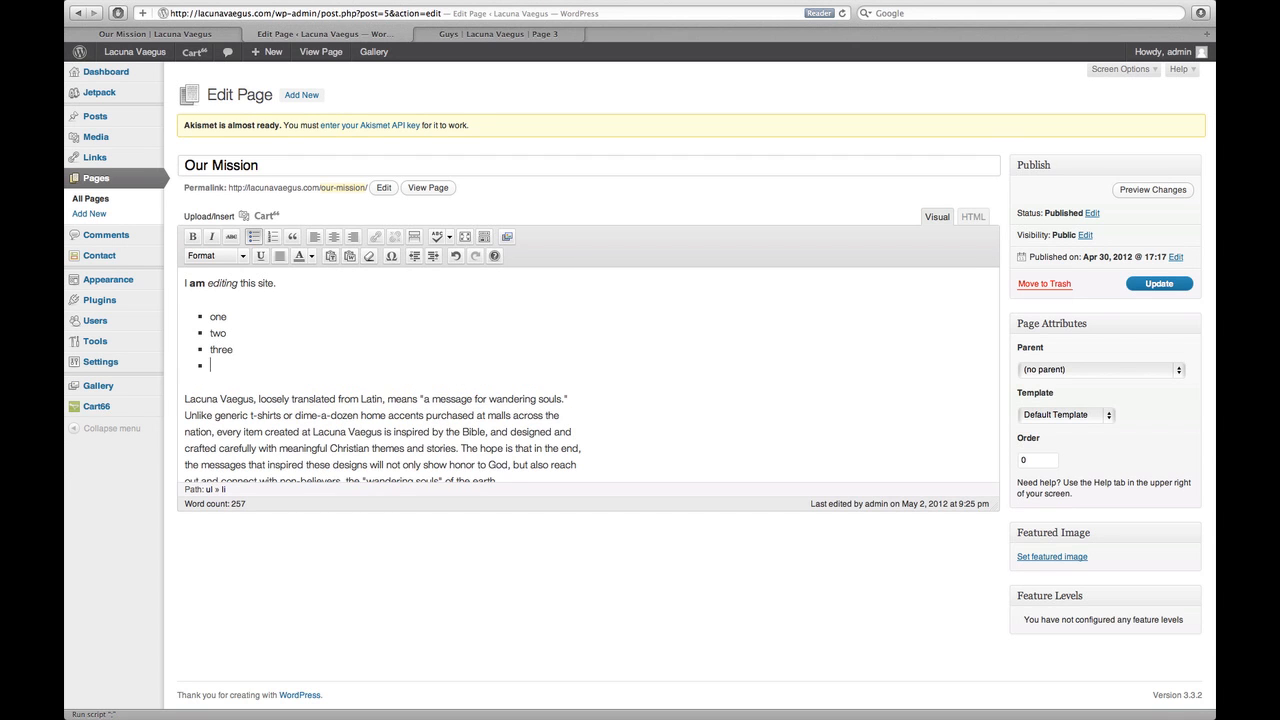
pyautogui.press('Return')
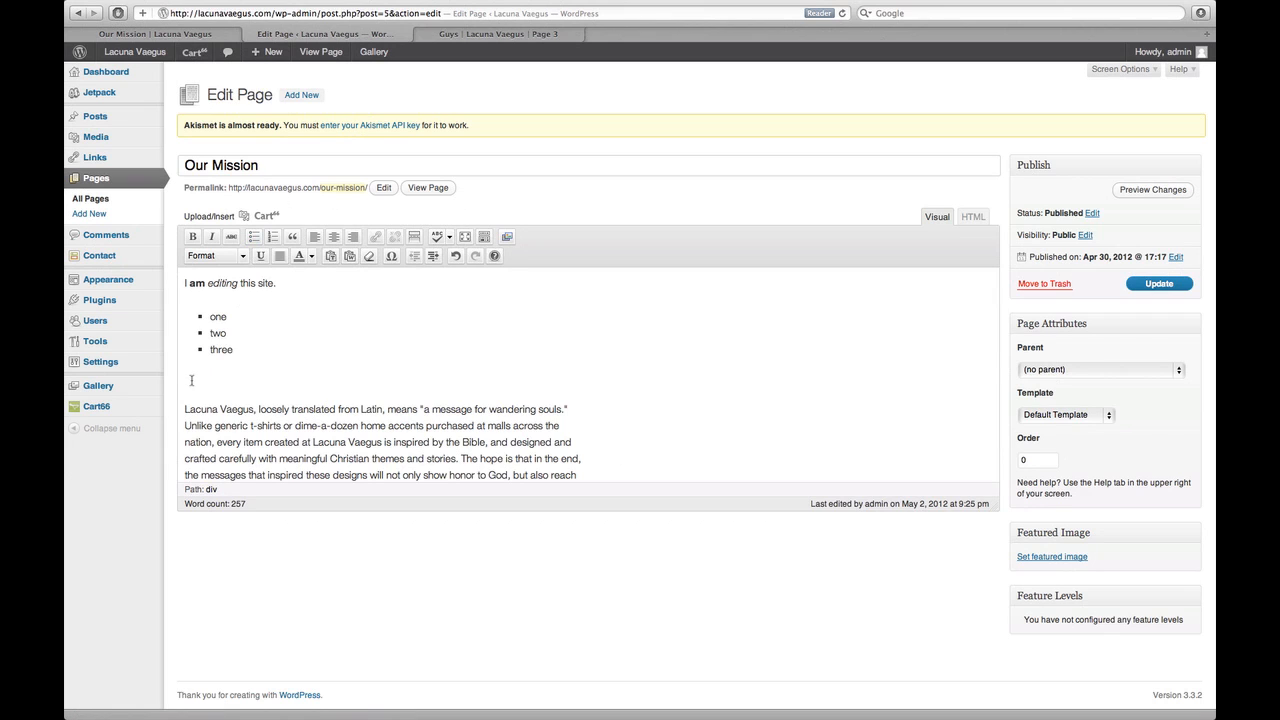
# Add a numbered list with the items one, two and three below the bulleted list.
pyautogui.click(266, 236)
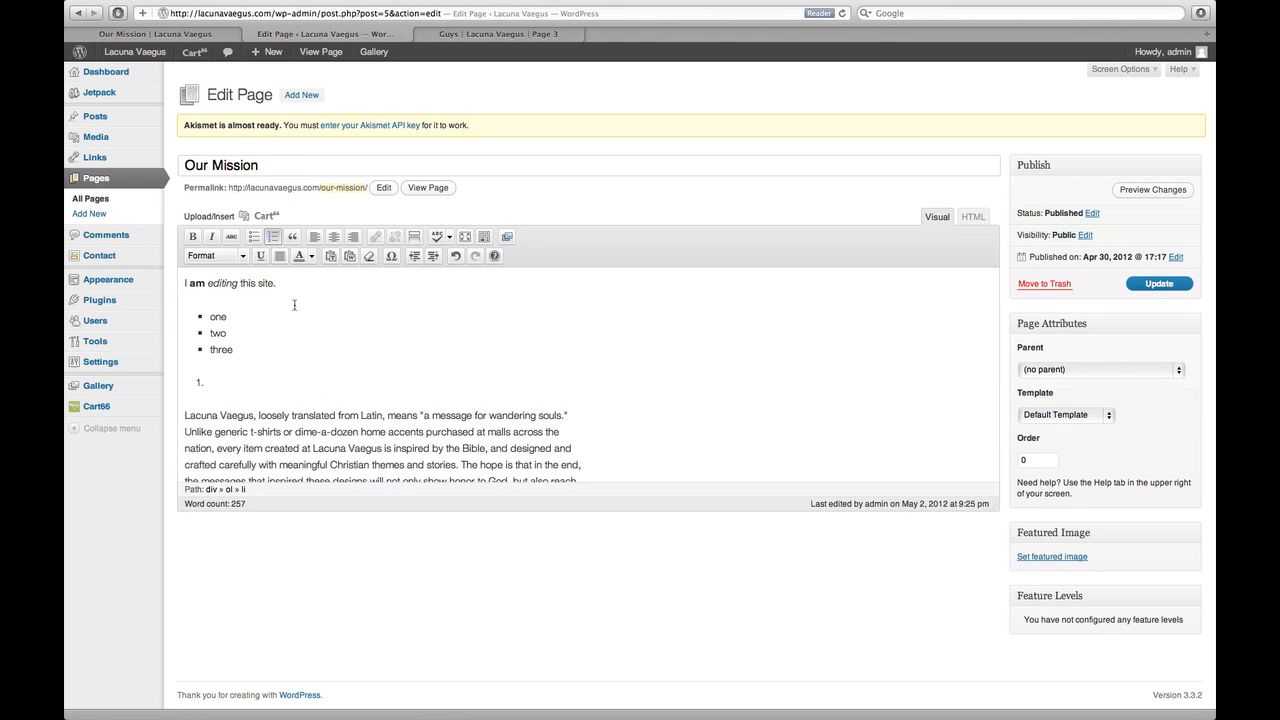
pyautogui.write('one')
pyautogui.press('Return')
pyautogui.write('two')
pyautogui.press('Return')
pyautogui.write('three')
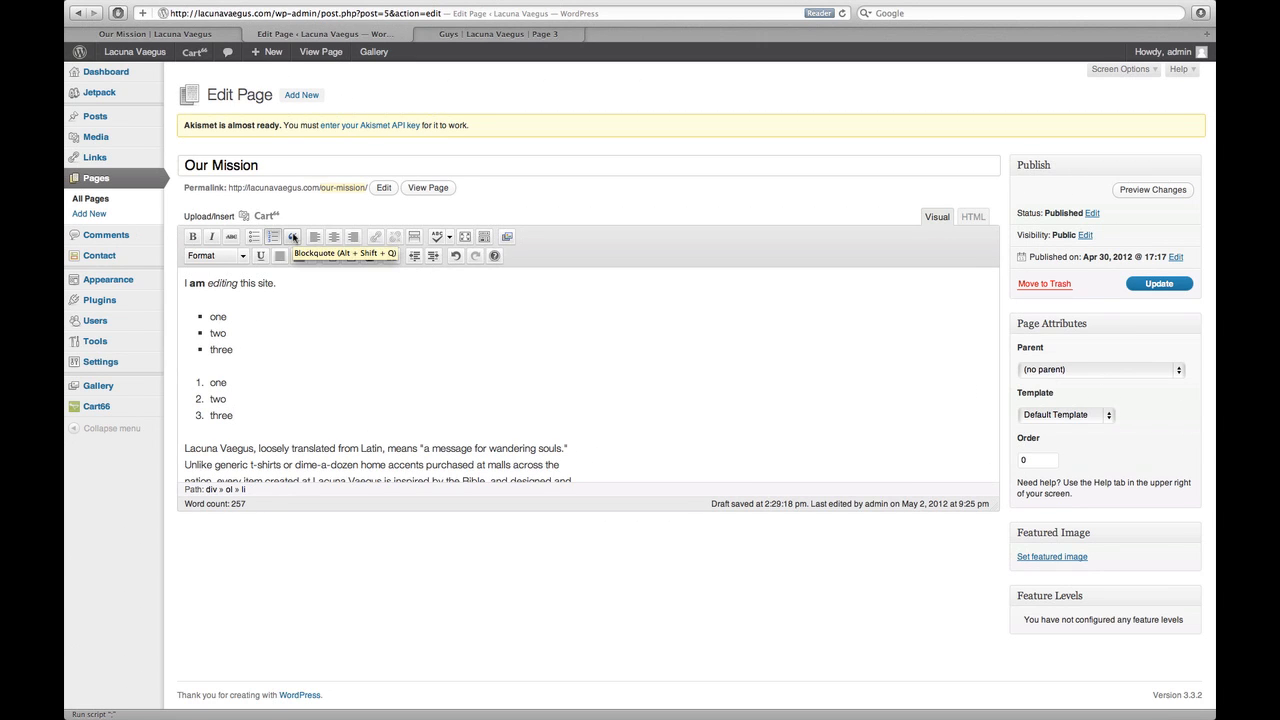
pyautogui.press('Return')
pyautogui.press('Return')
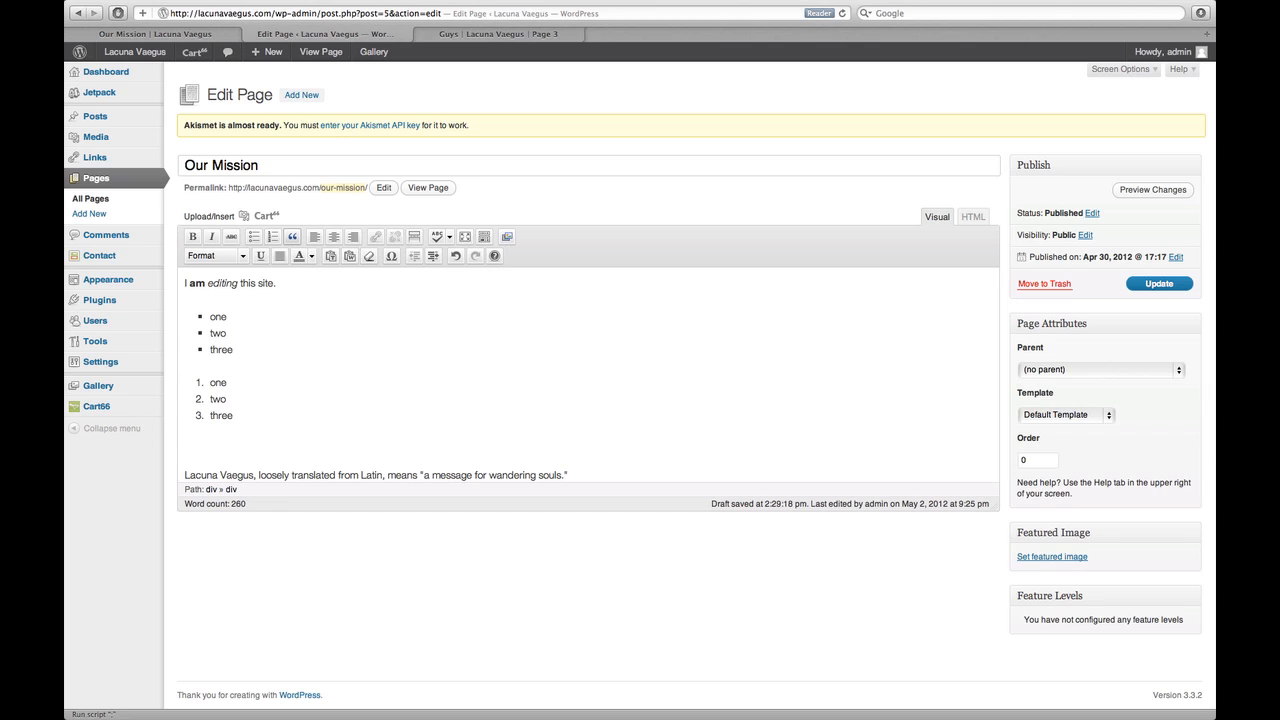
# Add the blockquote "Question about a tshirt." below the numbered list and end the quote formatting on the following line.
pyautogui.click(296, 242)
pyautogui.write('Ques')
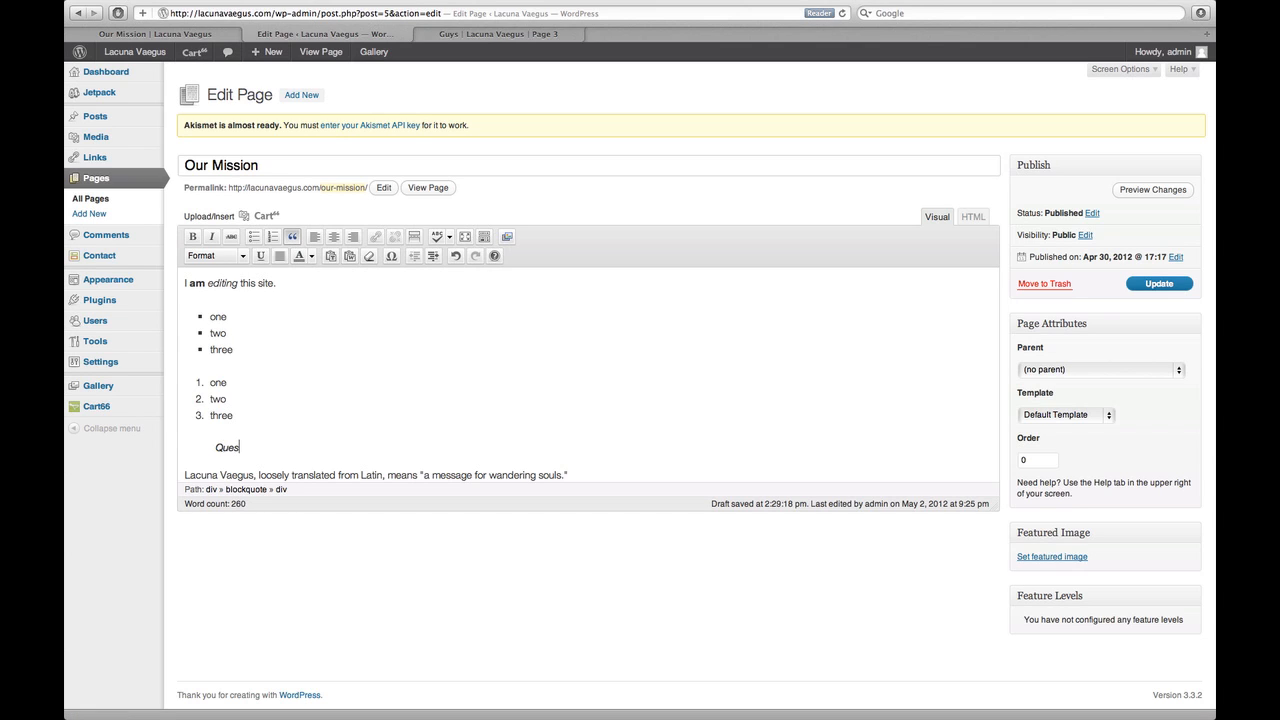
pyautogui.write('tion about a tshirt.')
pyautogui.press('Return')
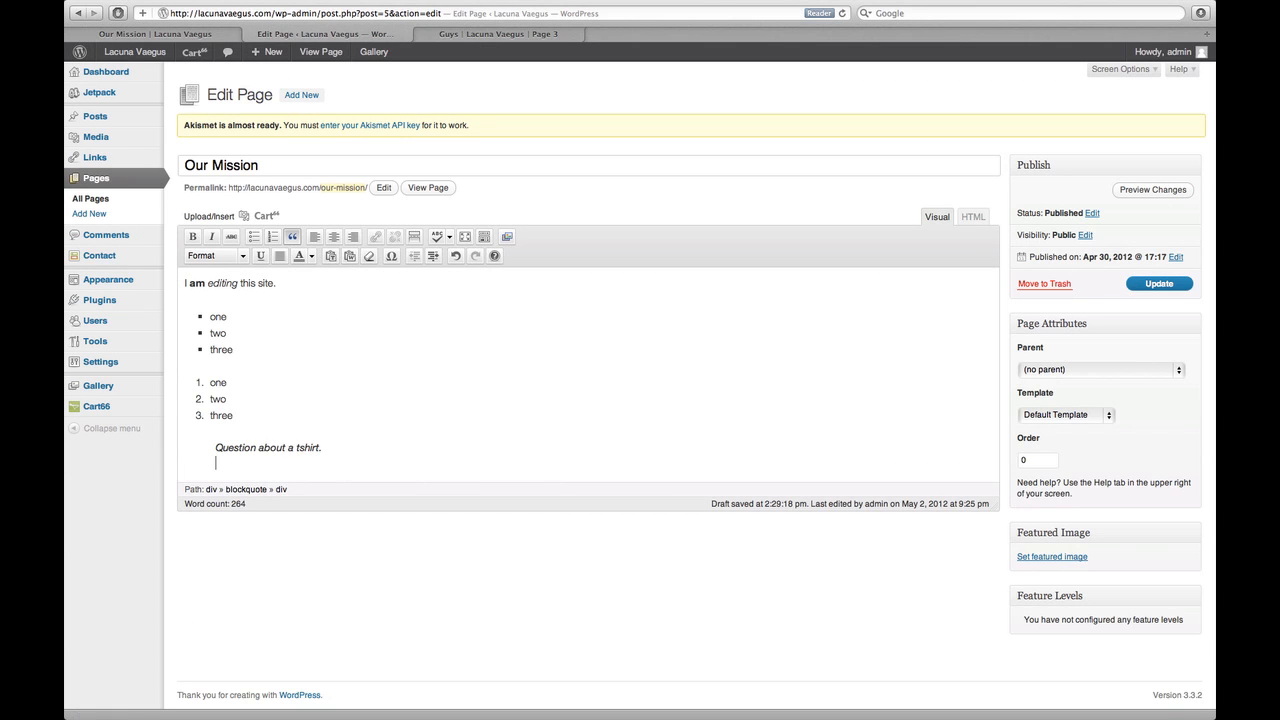
pyautogui.click(291, 238)
pyautogui.scroll(-3, 285, 368)
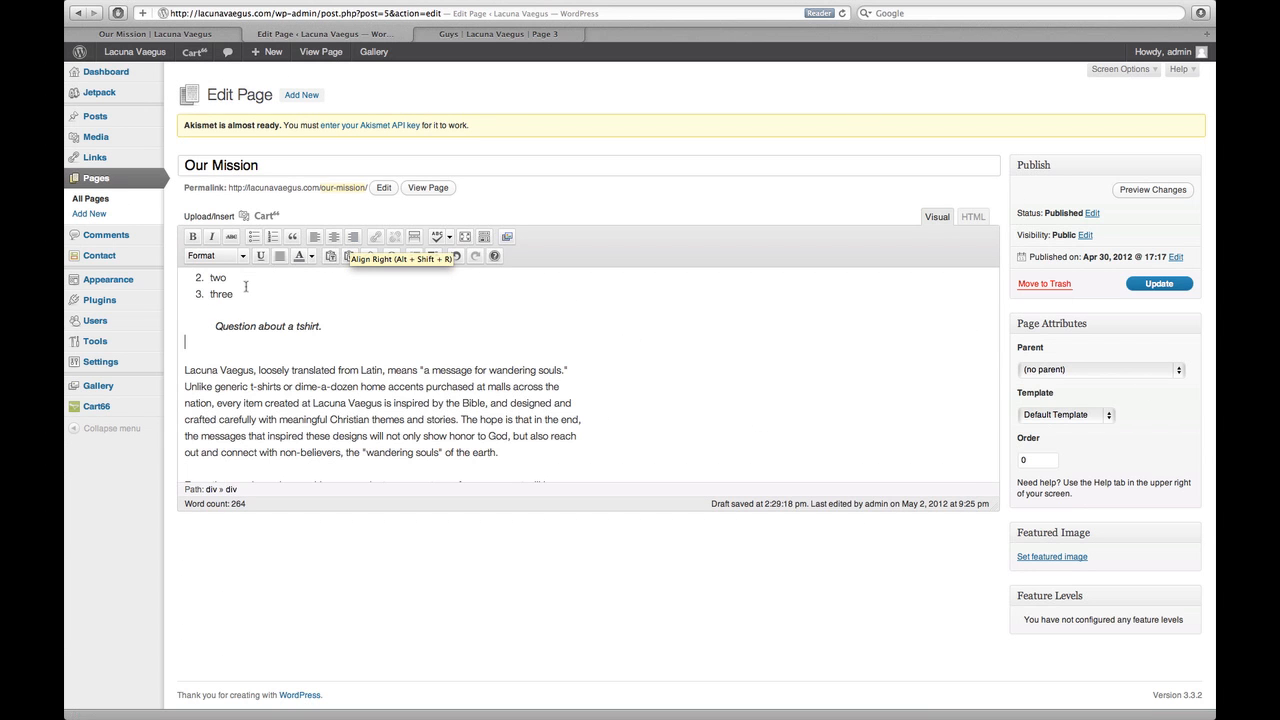
pyautogui.scroll(5, 251, 300)
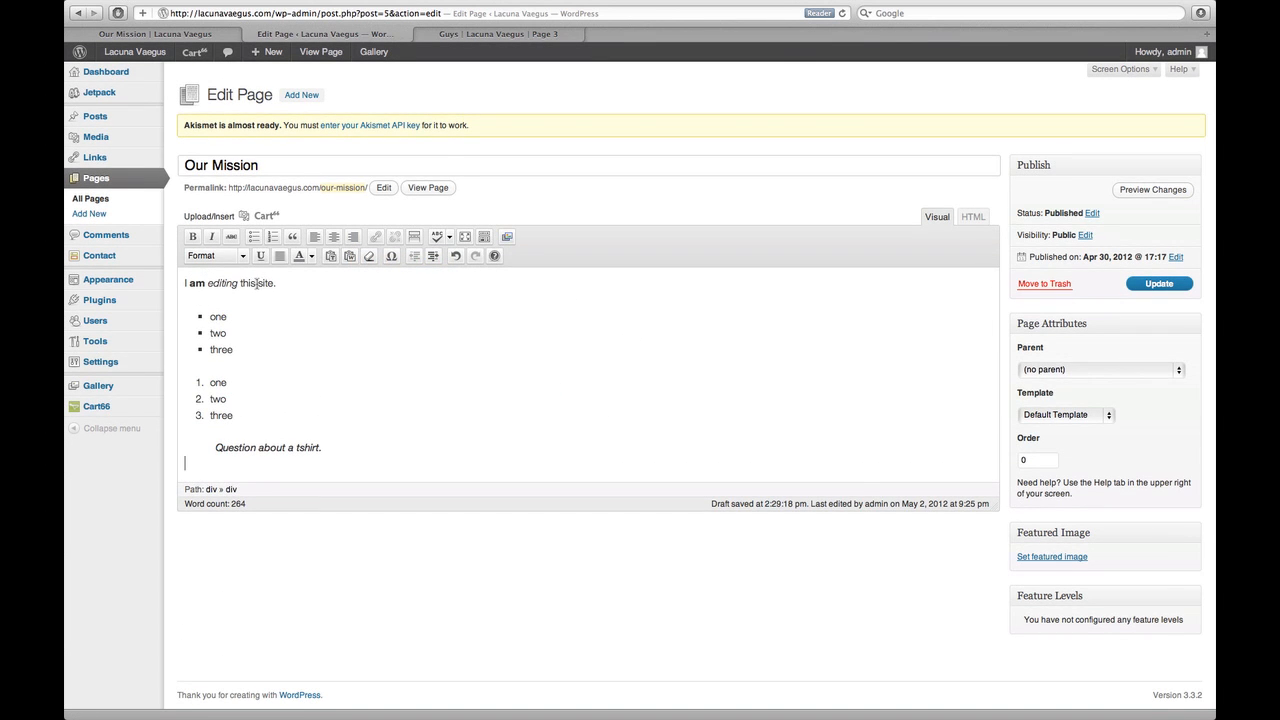
pyautogui.click(261, 283)
pyautogui.doubleClick(262, 283)
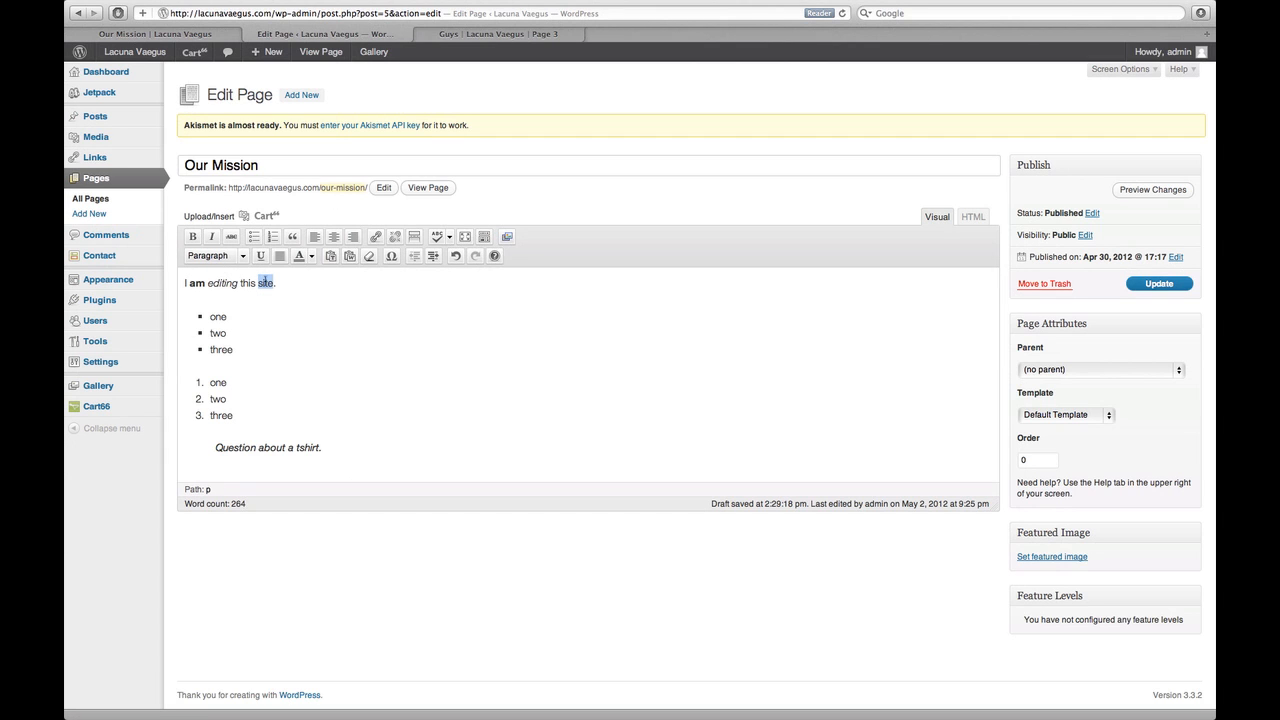
pyautogui.click(376, 237)
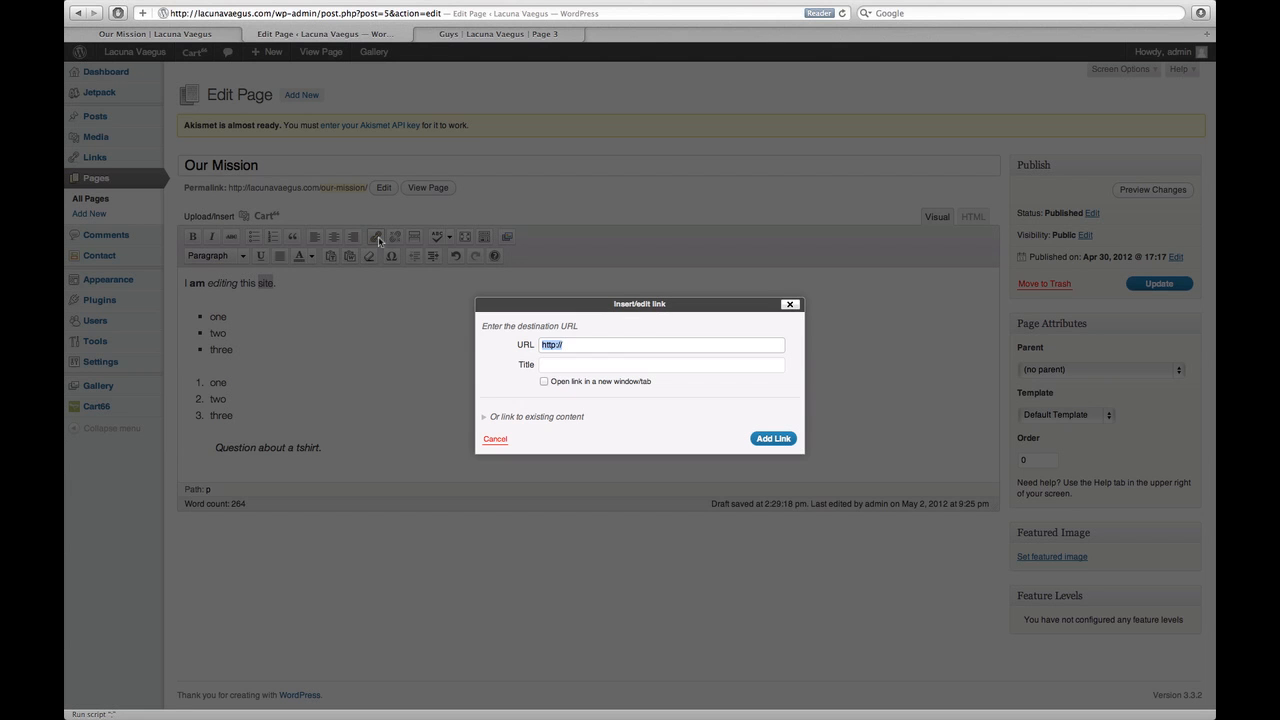
pyautogui.click(569, 344)
pyautogui.write('www.google.com')
pyautogui.click(578, 366)
pyautogui.write('Goog')
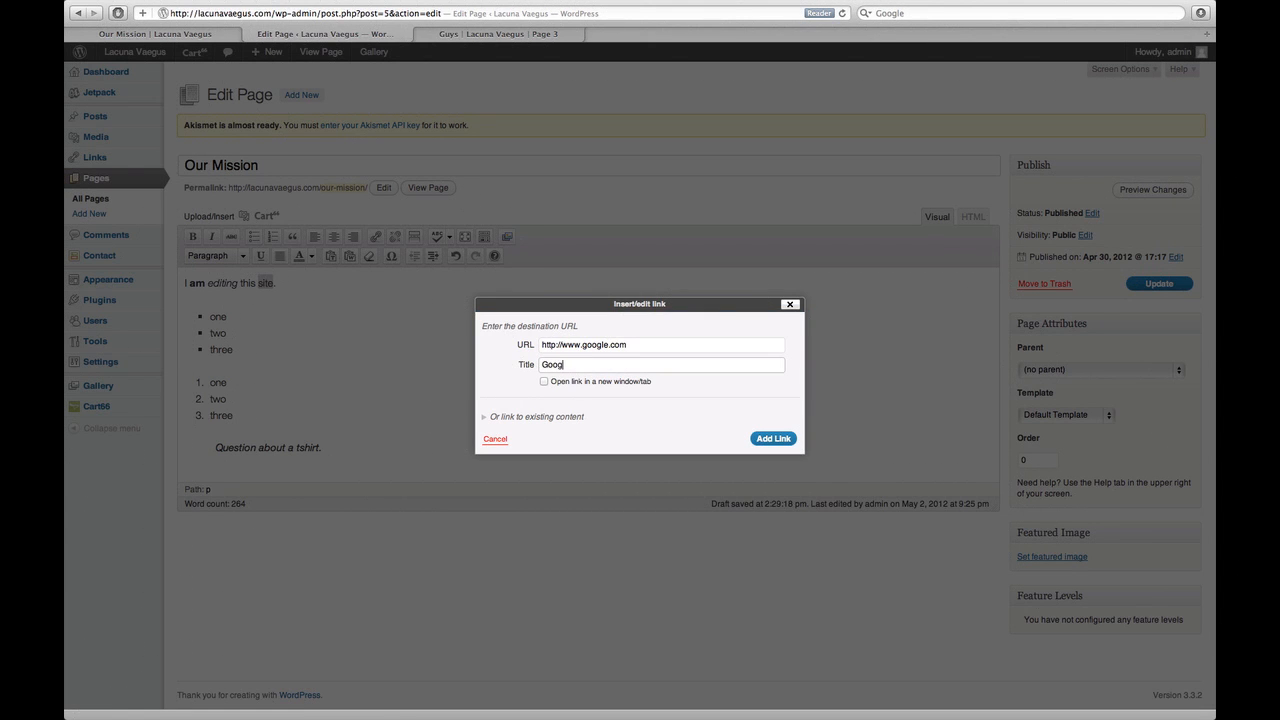
pyautogui.write('le Home page')
pyautogui.click(544, 382)
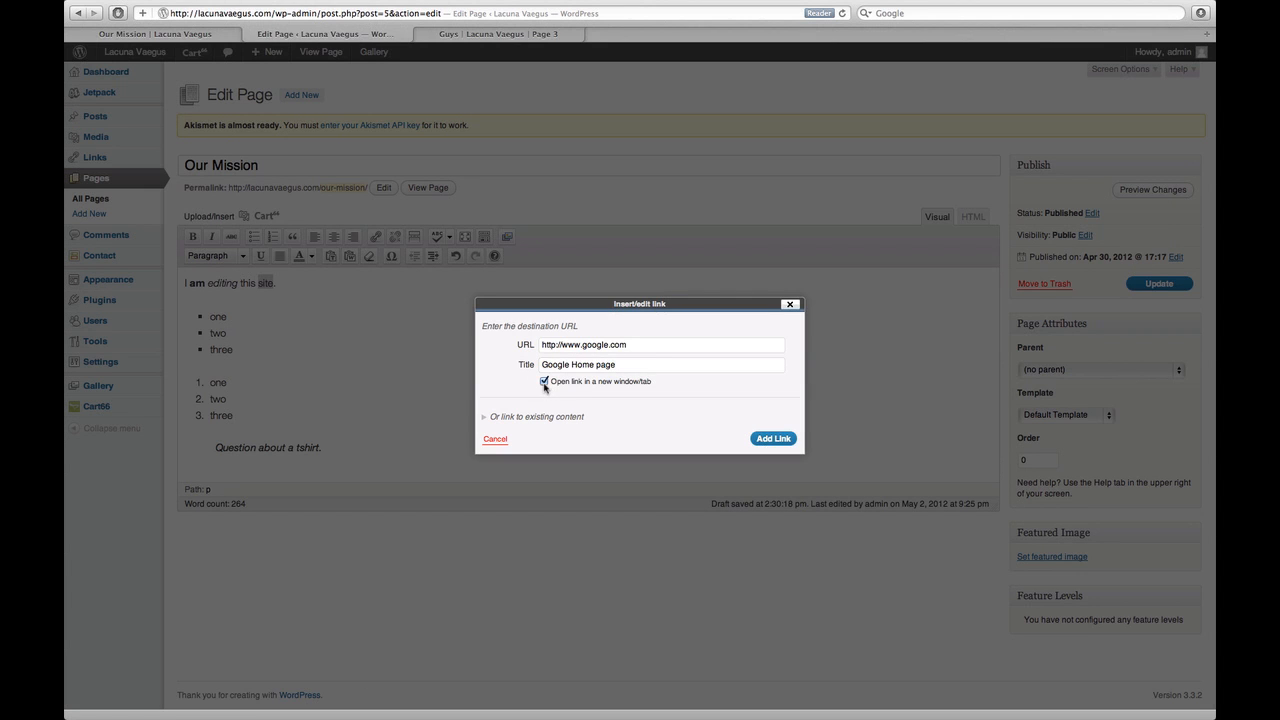
pyautogui.click(775, 441)
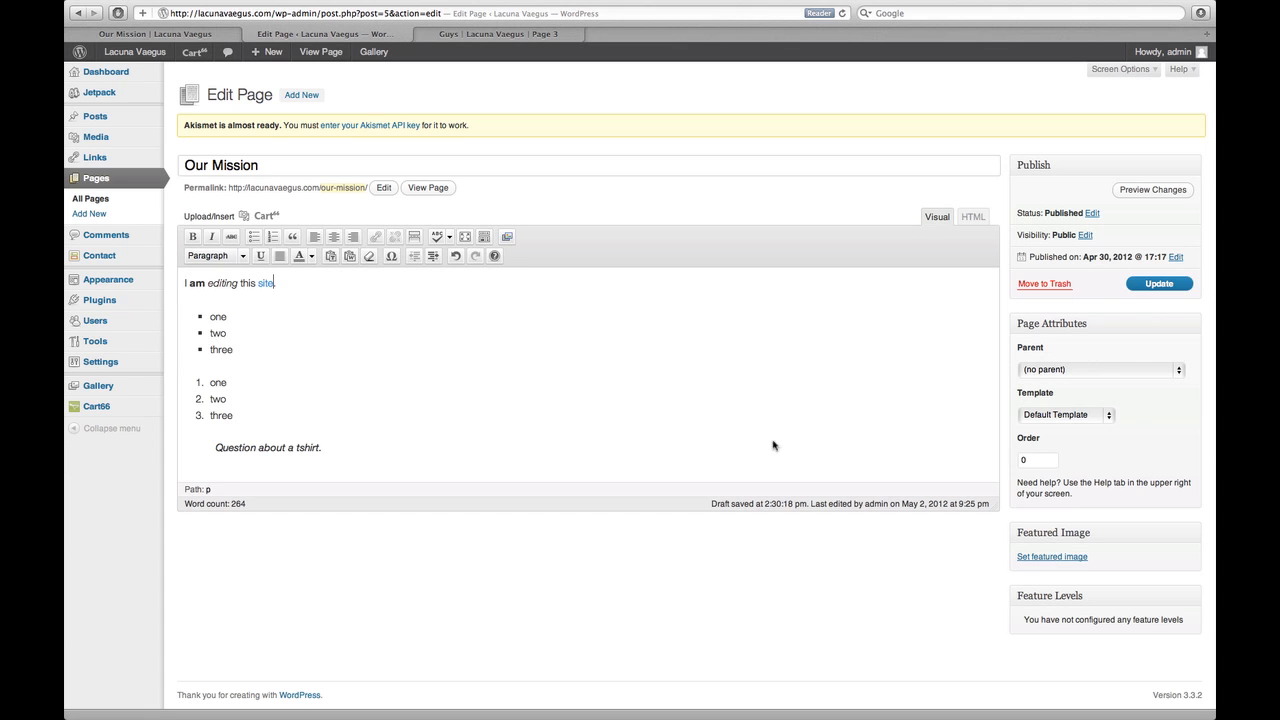
# Open the link settings for the word "three" in the bulleted list and browse the existing site content available for linking.
pyautogui.doubleClick(216, 348)
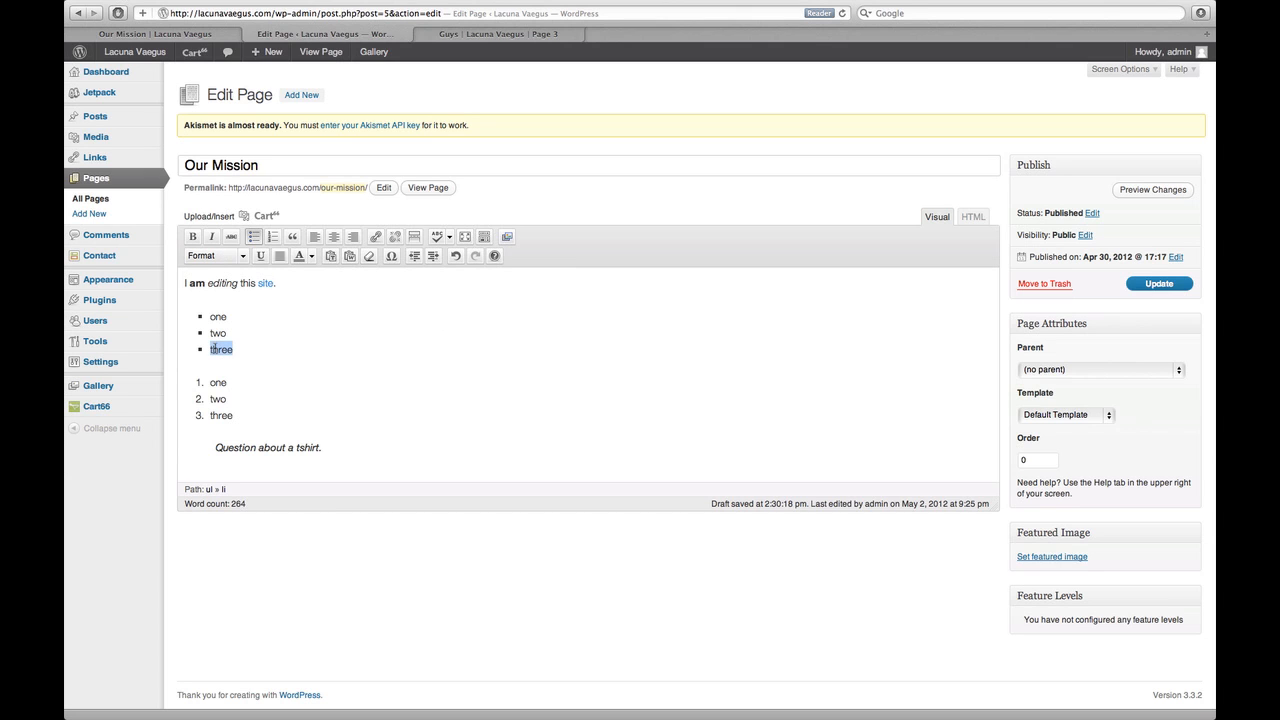
pyautogui.click(375, 236)
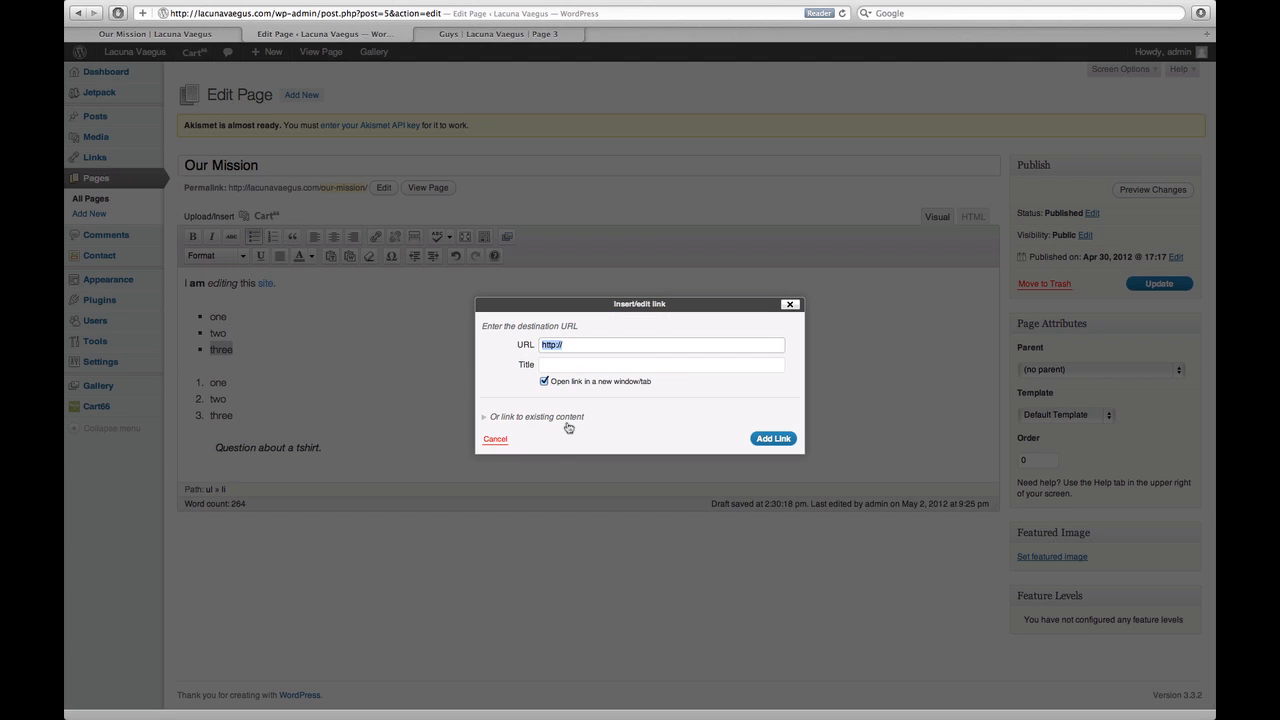
pyautogui.click(485, 418)
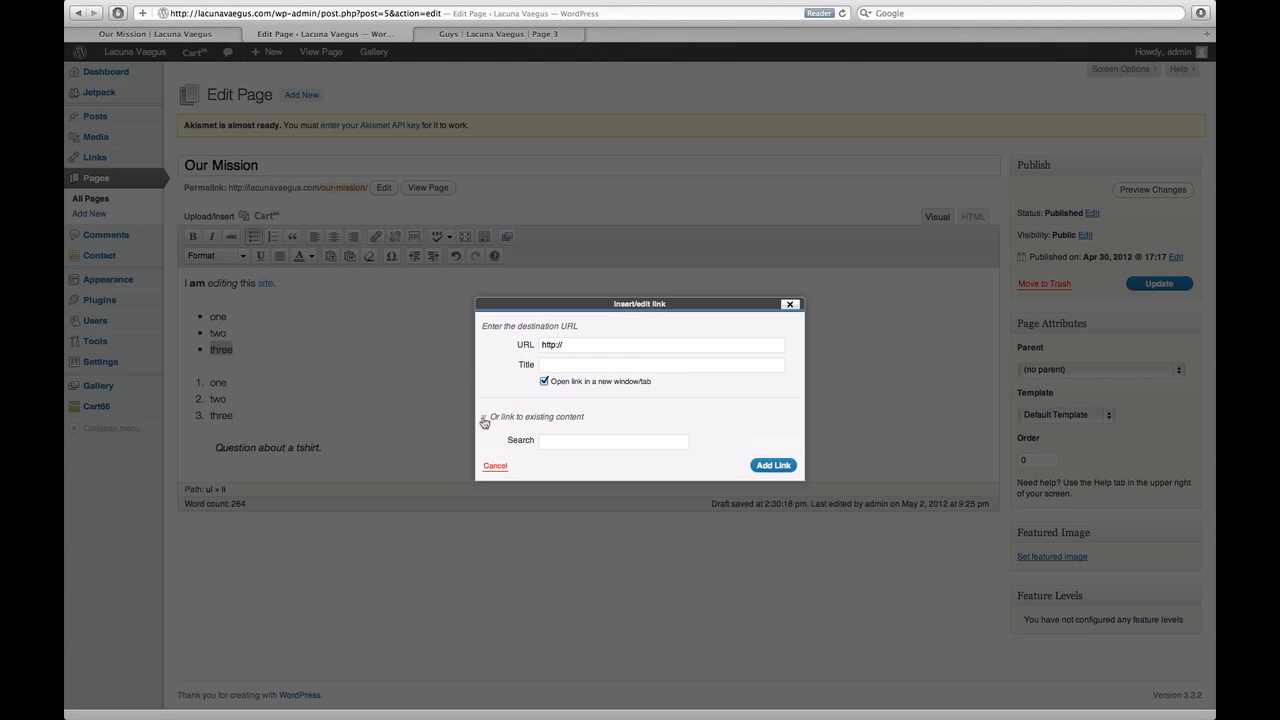
pyautogui.scroll(-10, 565, 550)
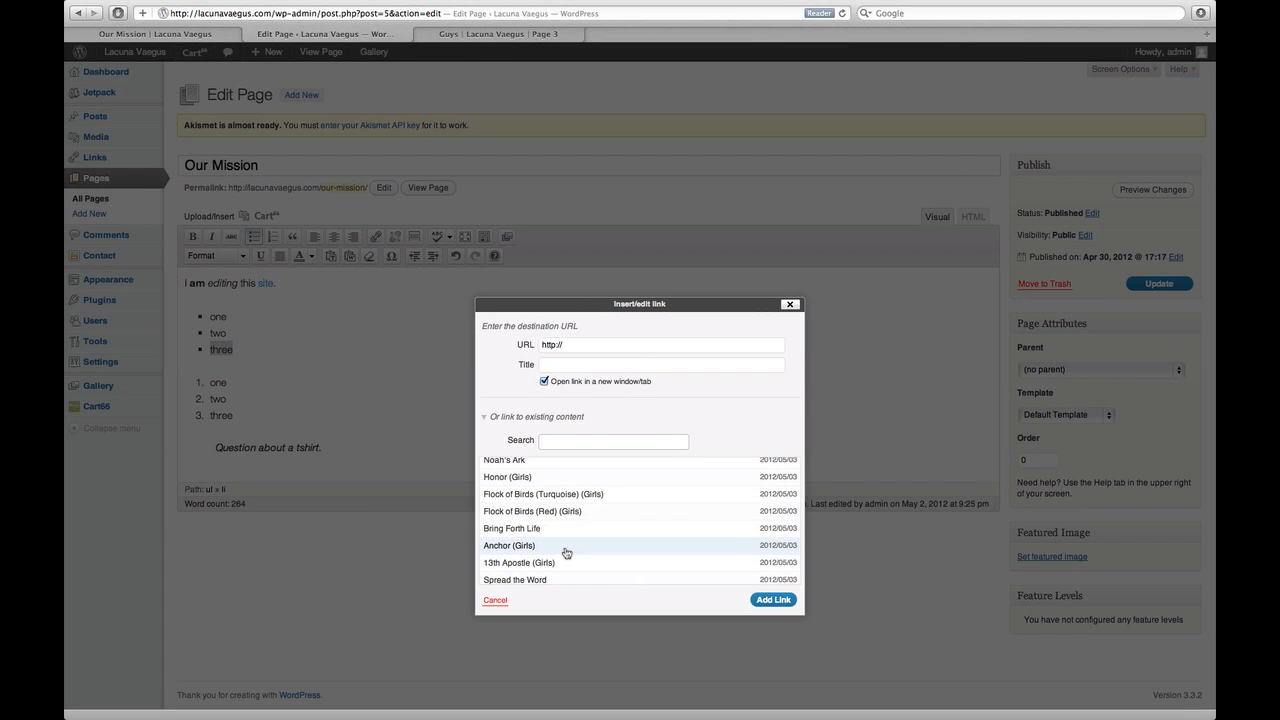
pyautogui.scroll(-5, 565, 552)
pyautogui.scroll(-4, 565, 552)
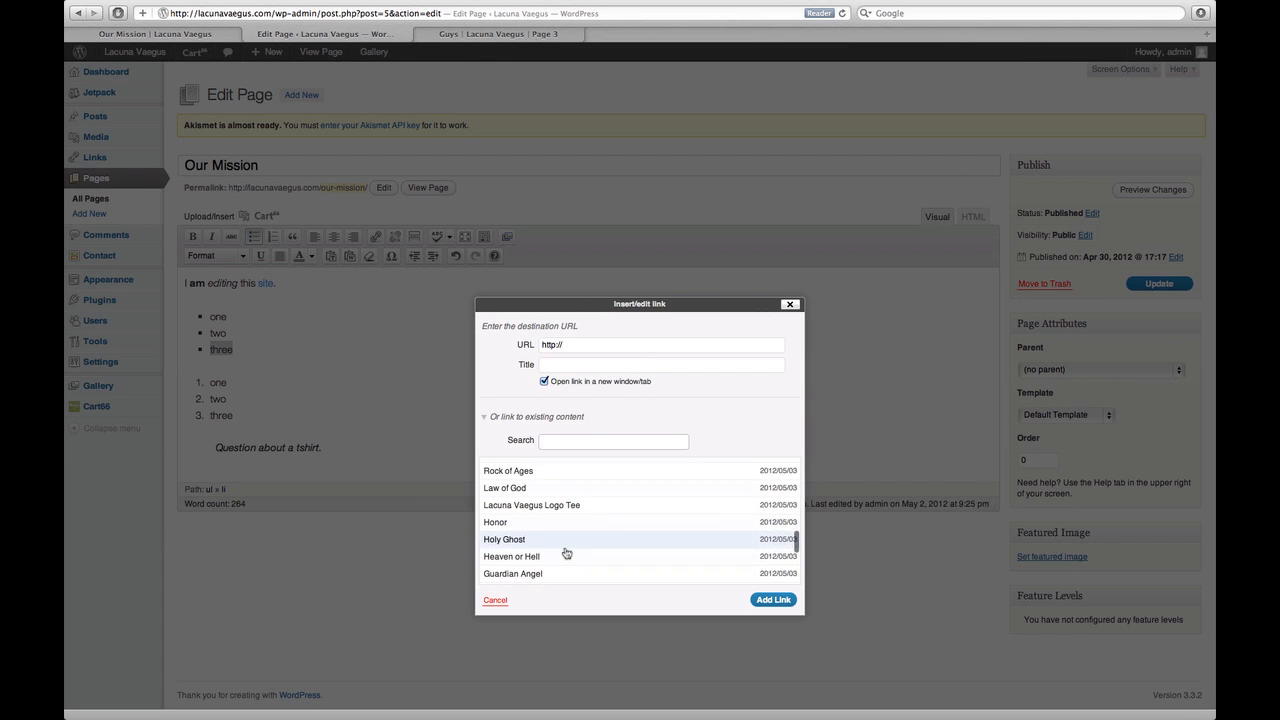
pyautogui.scroll(-2, 565, 552)
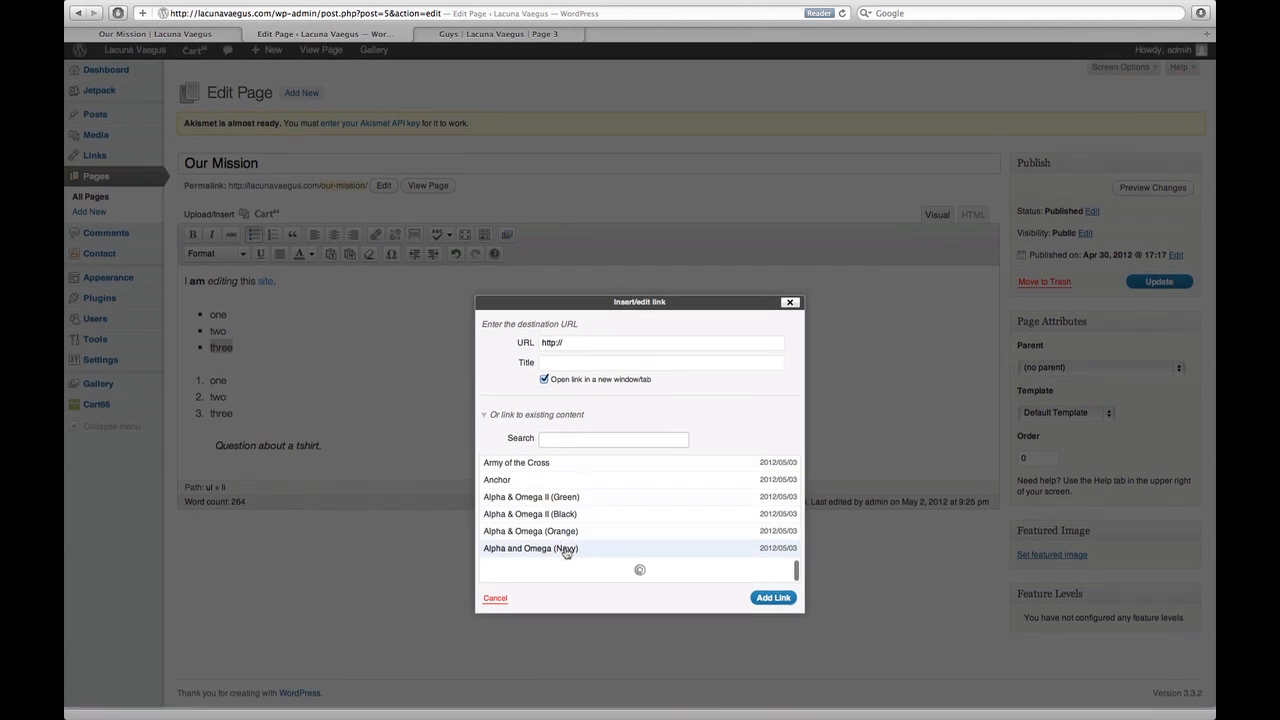
pyautogui.scroll(-6, 566, 552)
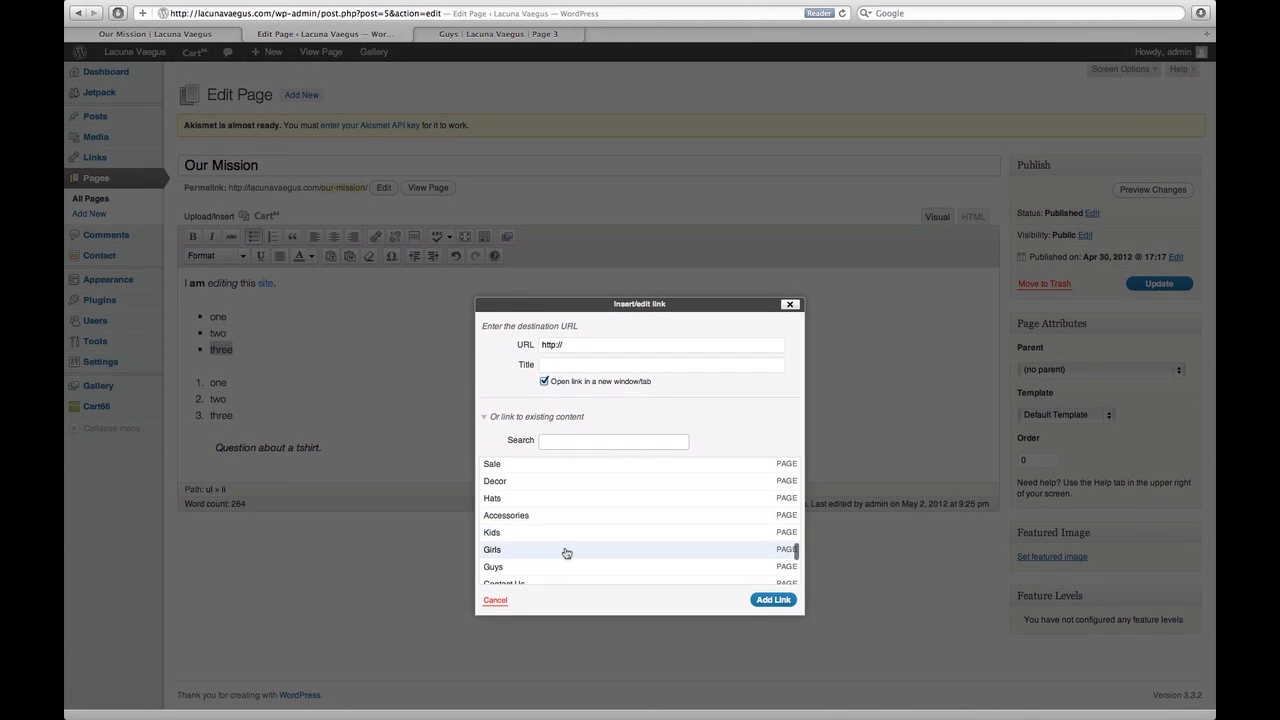
pyautogui.scroll(10, 566, 553)
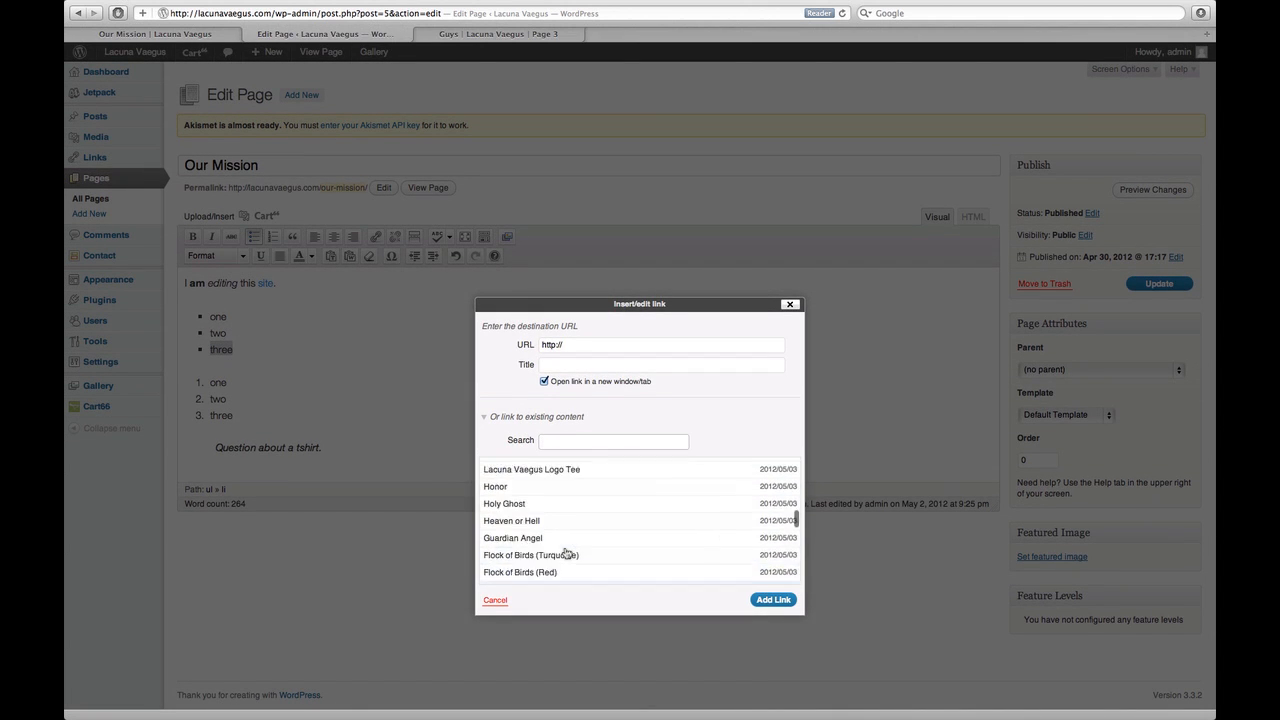
pyautogui.scroll(3, 566, 553)
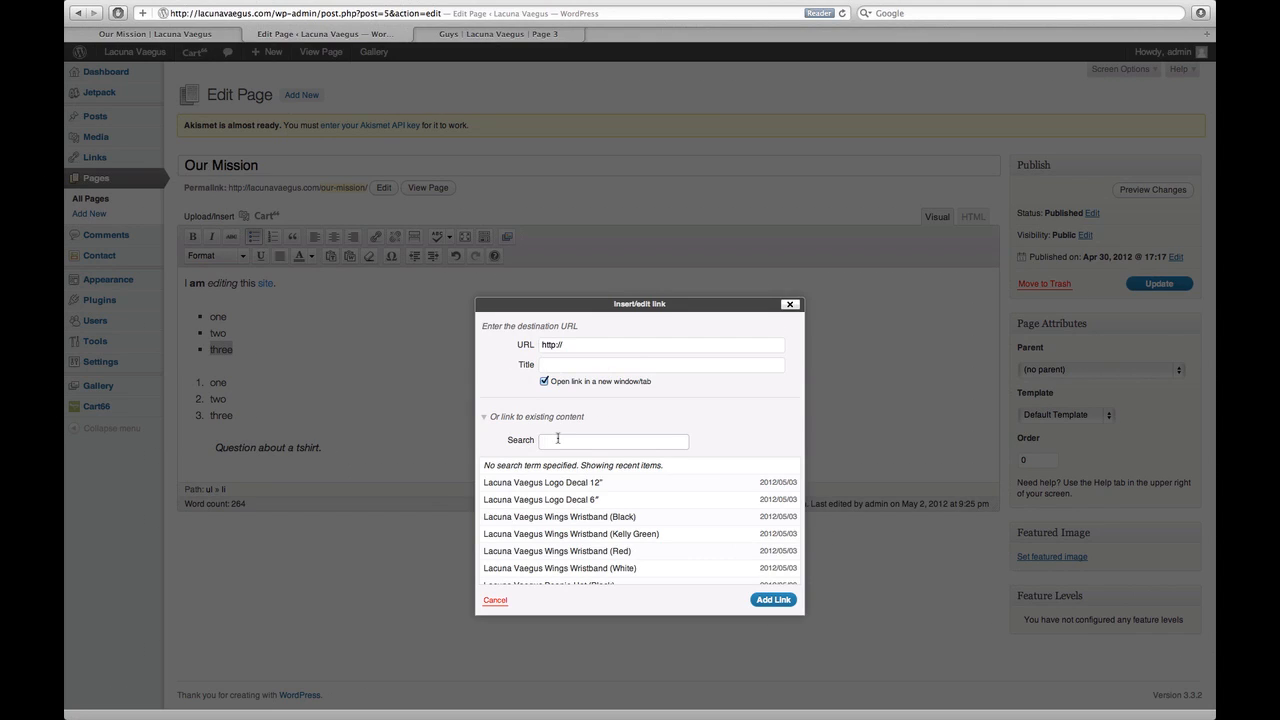
# Search the existing content for "Bird" and link the selected word to Flock of Birds (Red), without opening in a new window/tab.
pyautogui.write('Bird')
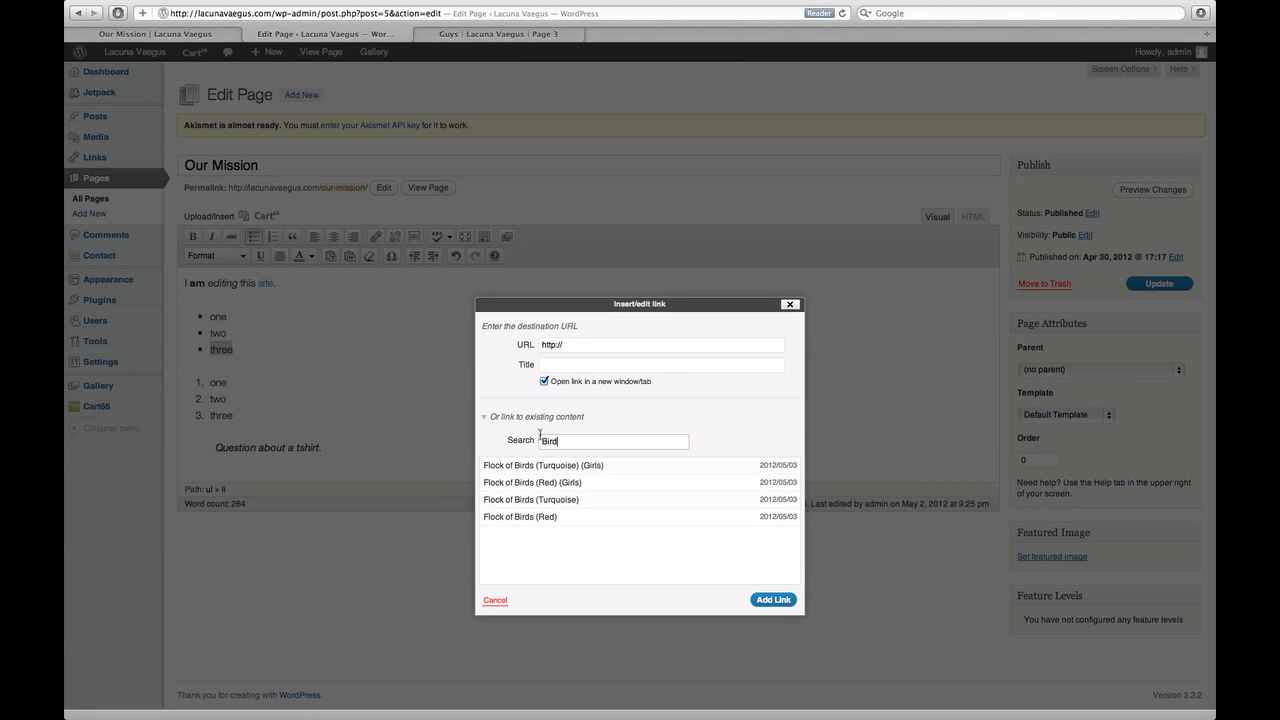
pyautogui.click(506, 518)
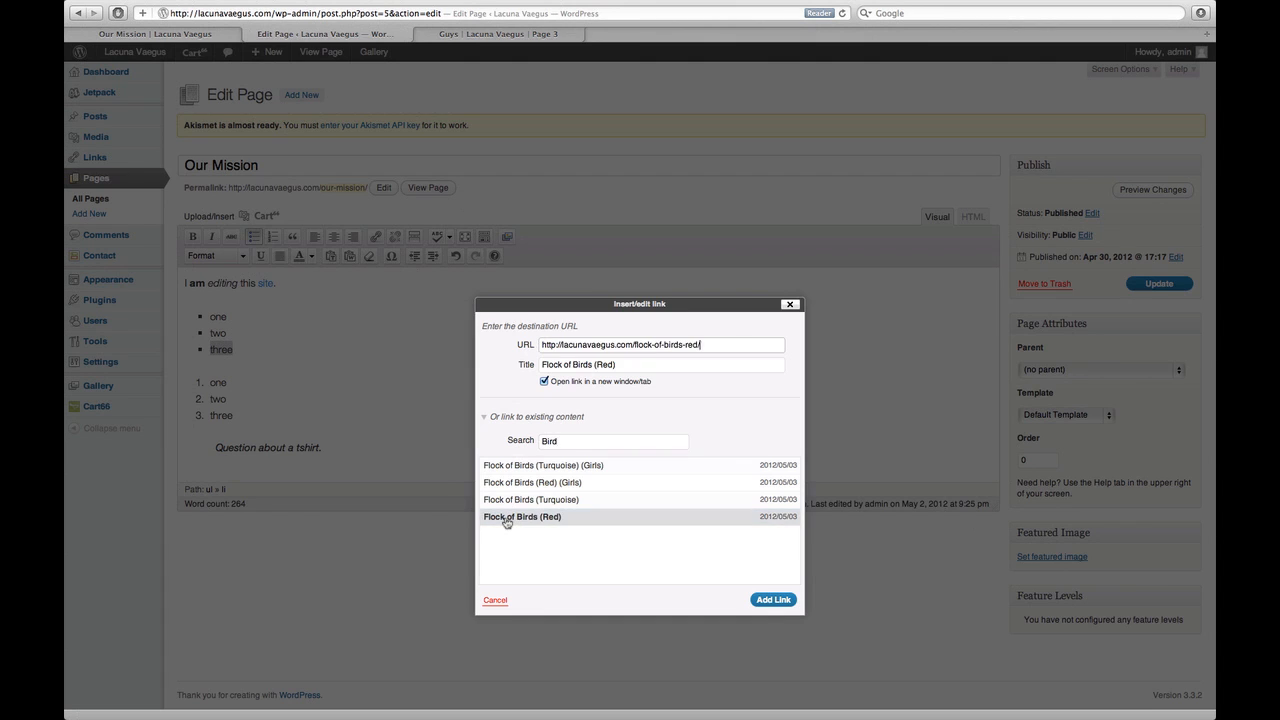
pyautogui.moveTo(543, 345); pyautogui.dragTo(704, 354)
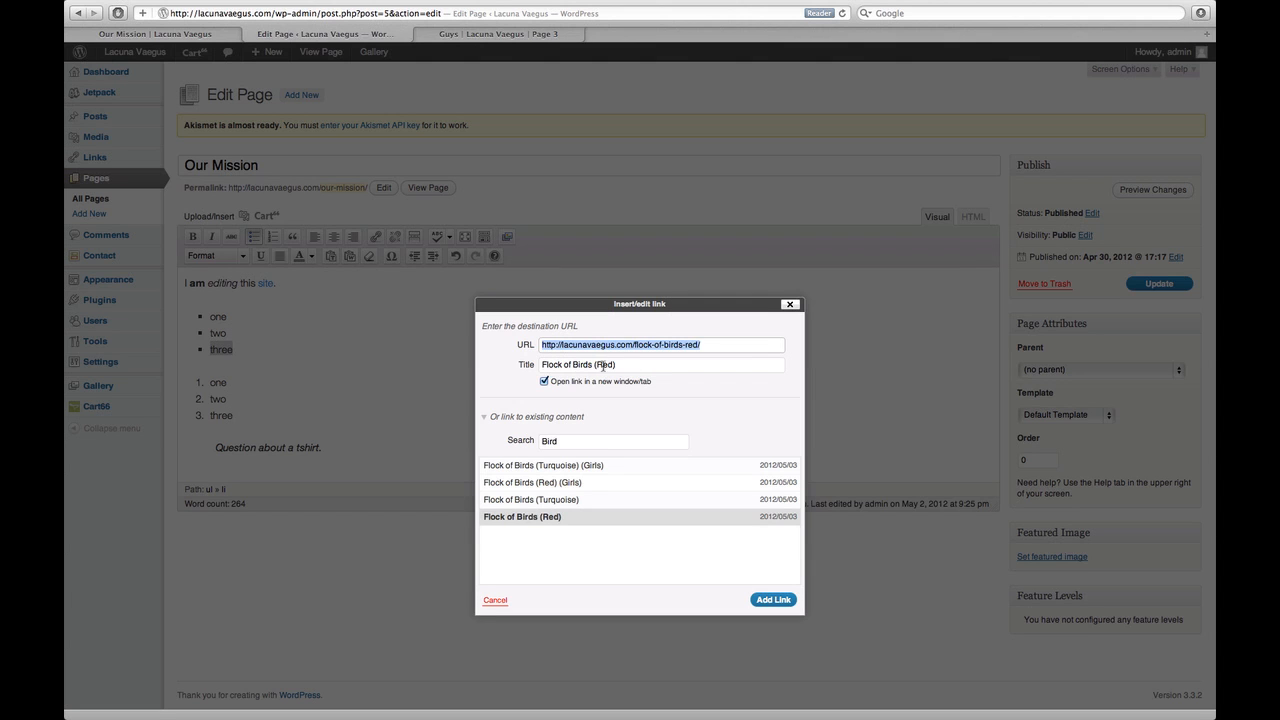
pyautogui.click(544, 383)
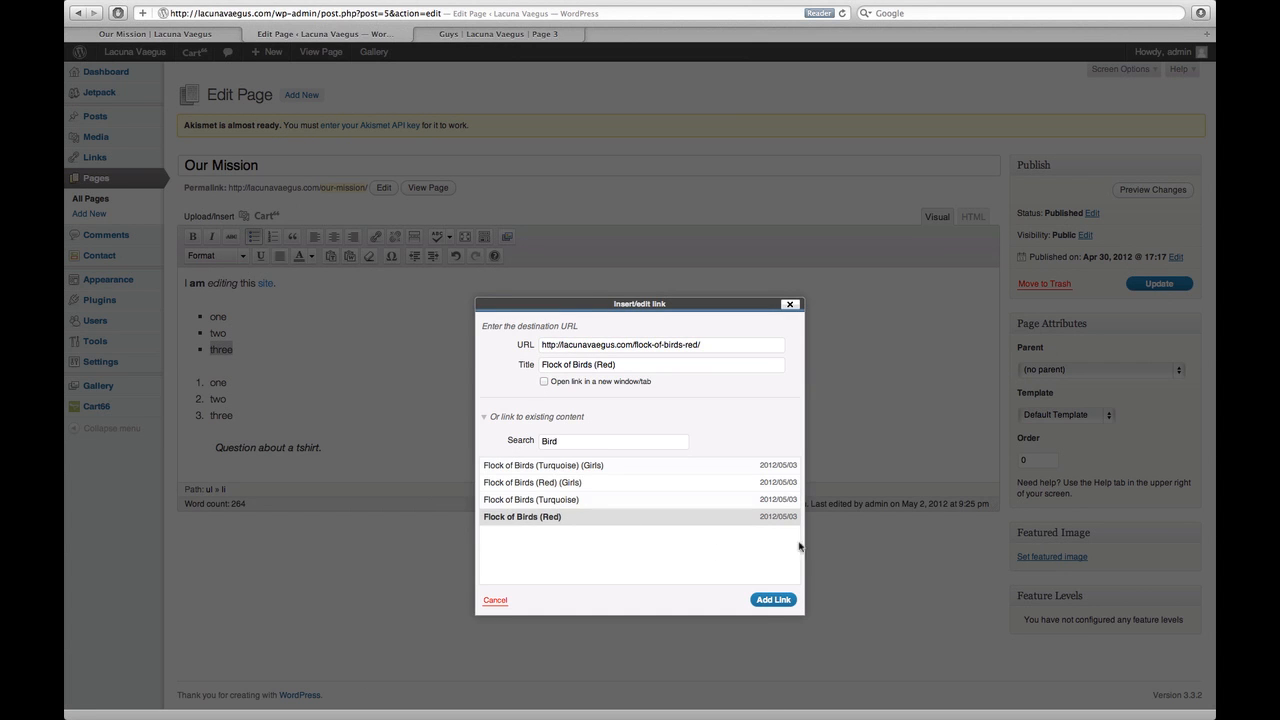
pyautogui.click(771, 602)
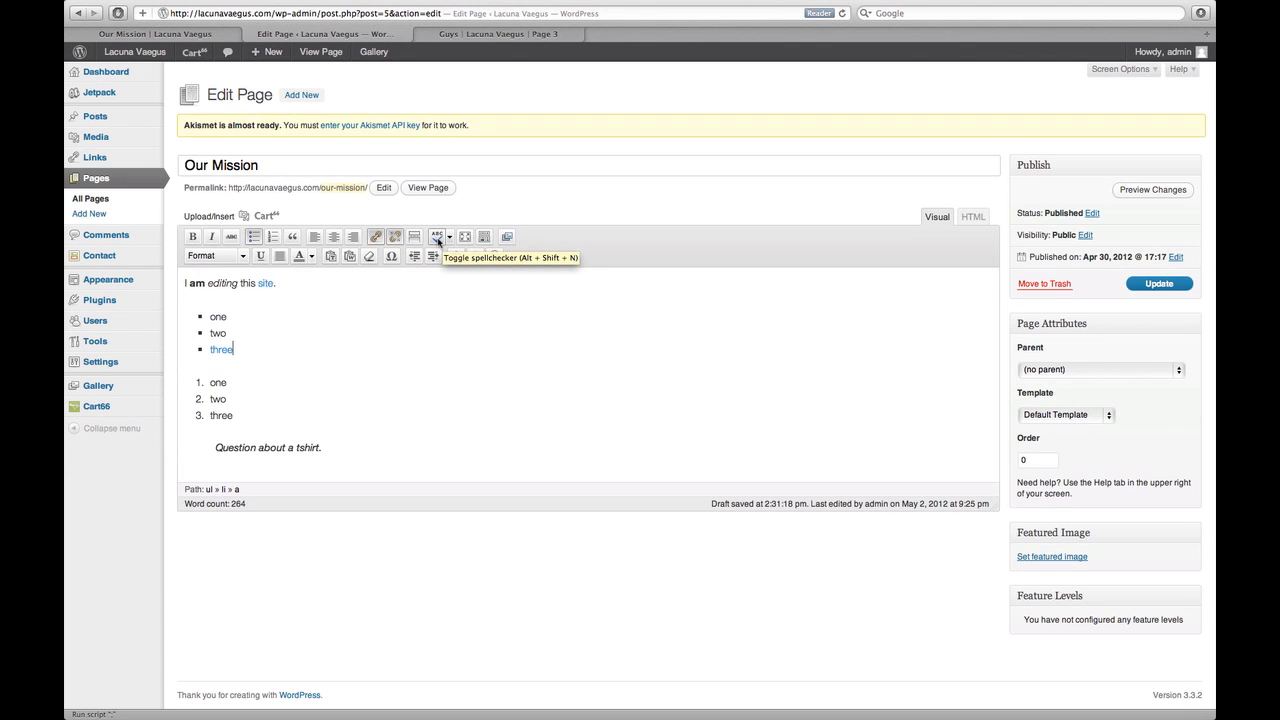
# Spell-check the page and replace "tshirt" in the blockquote with the suggestion "t shirt".
pyautogui.click(437, 238)
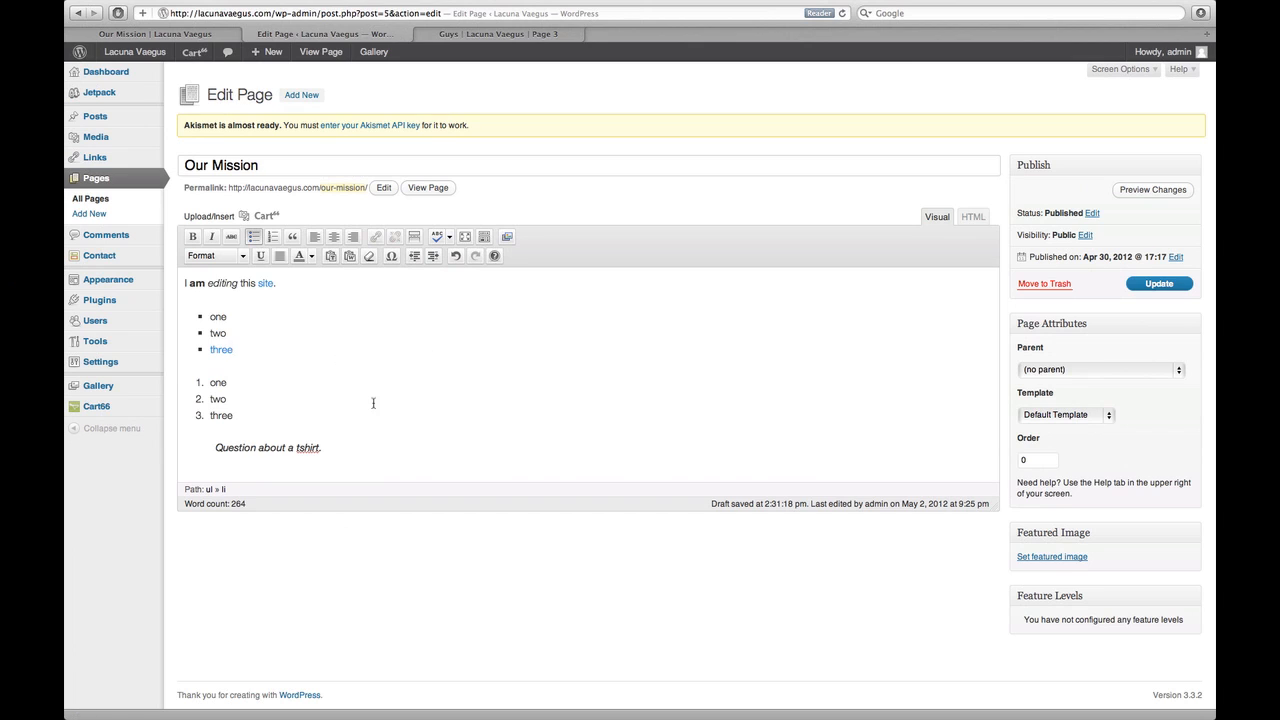
pyautogui.rightClick(311, 452)
pyautogui.click(305, 454)
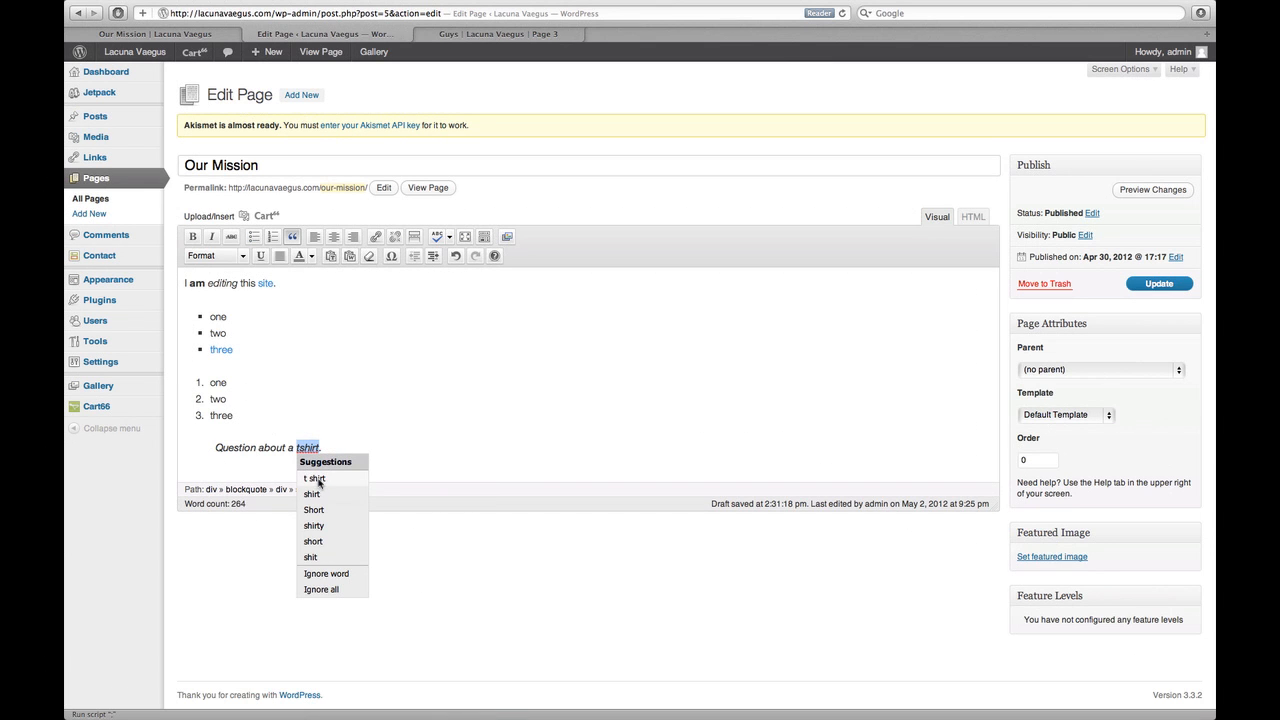
pyautogui.click(316, 480)
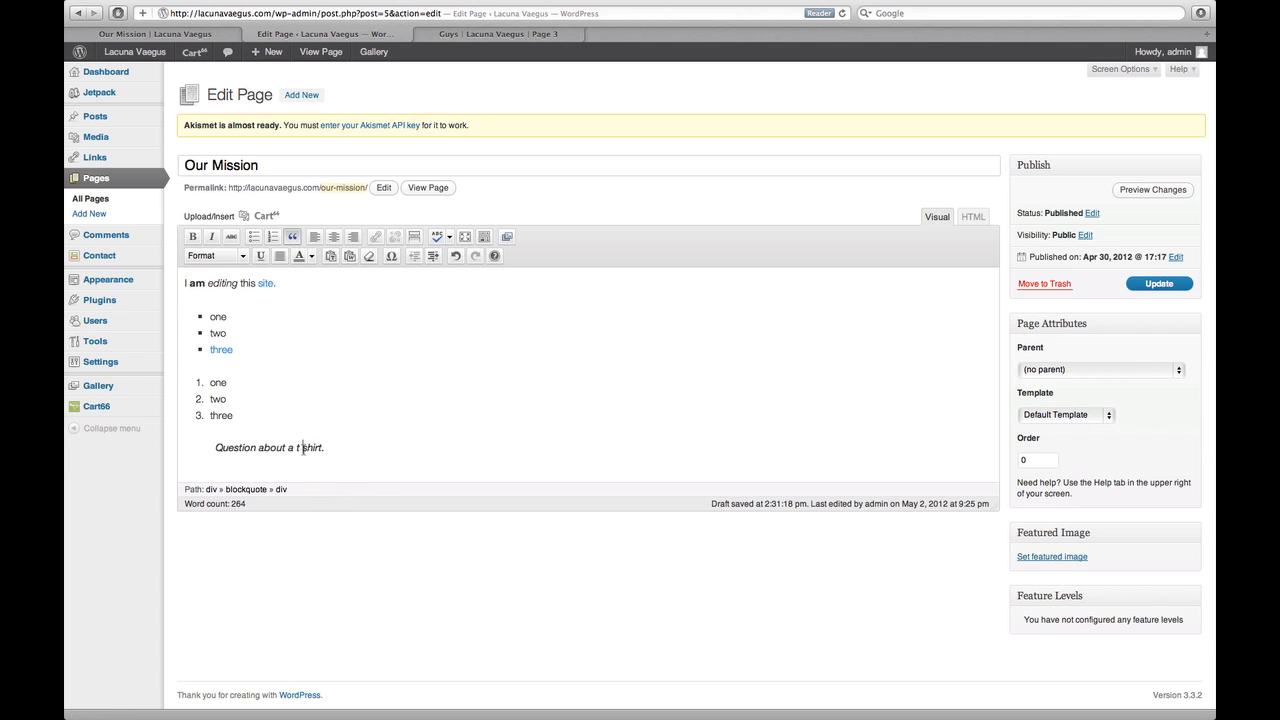
# Remove the space from "t shirt" in the blockquote and look through the spellchecker's available languages.
pyautogui.click(303, 450)
pyautogui.press('BackSpace')
pyautogui.click(449, 240)
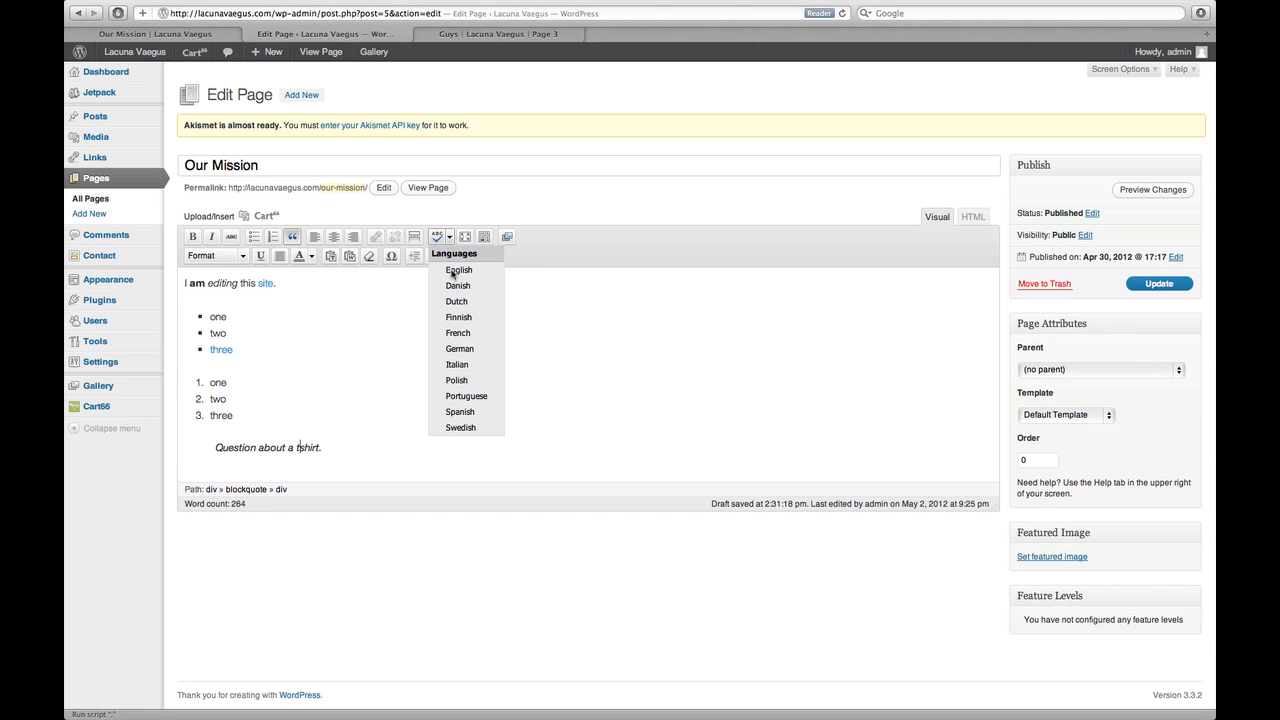
pyautogui.click(555, 296)
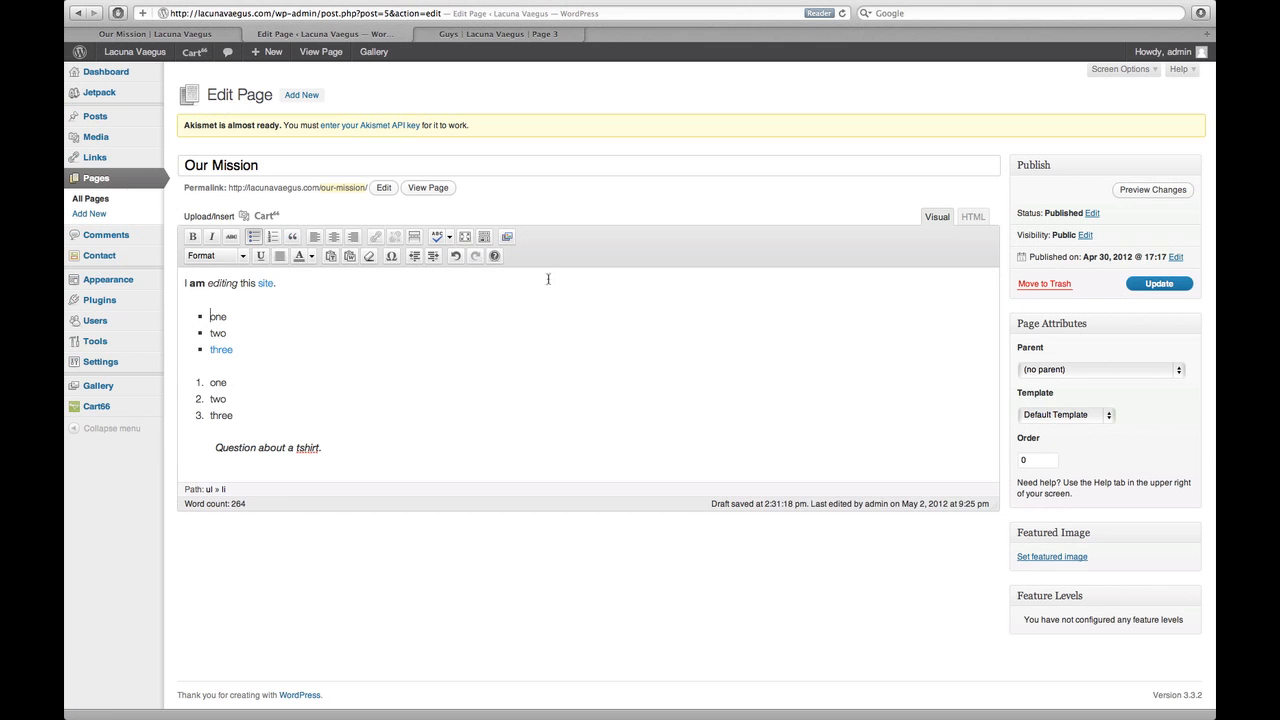
# View the whole page text in the fullscreen editor and return to the normal editor.
pyautogui.click(466, 236)
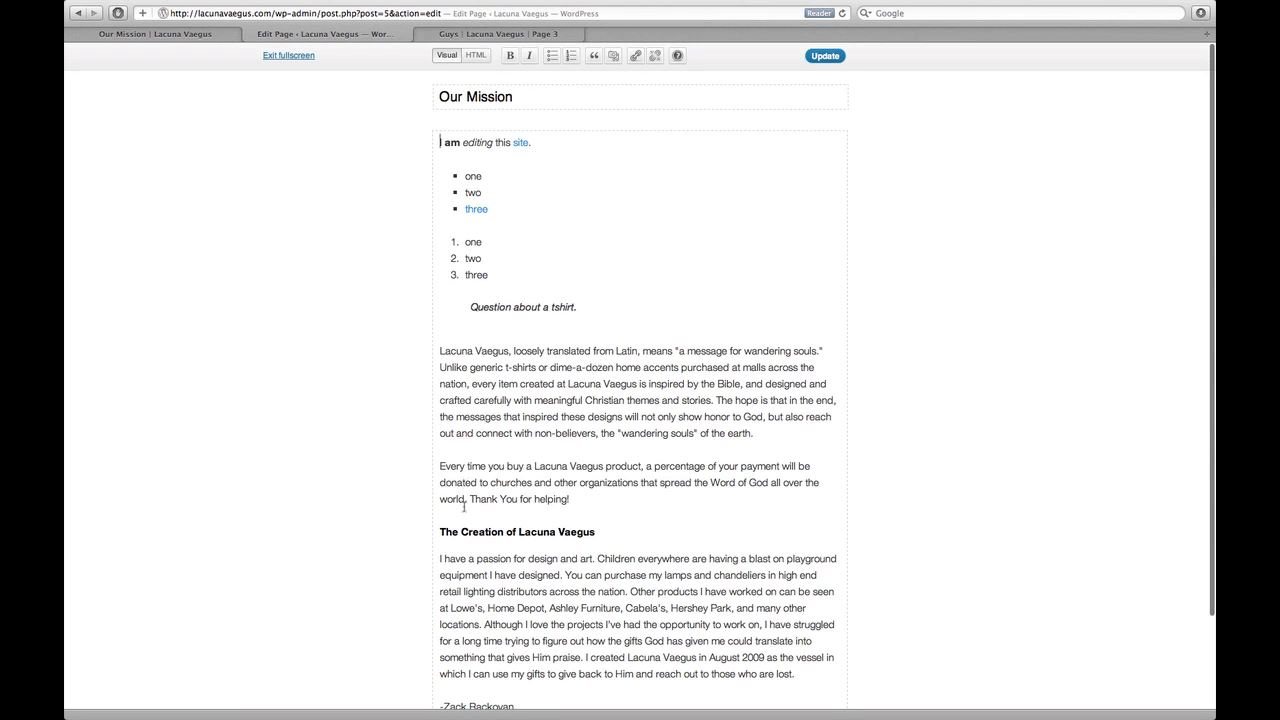
pyautogui.scroll(-3, 462, 403)
pyautogui.scroll(3, 462, 403)
pyautogui.click(287, 54)
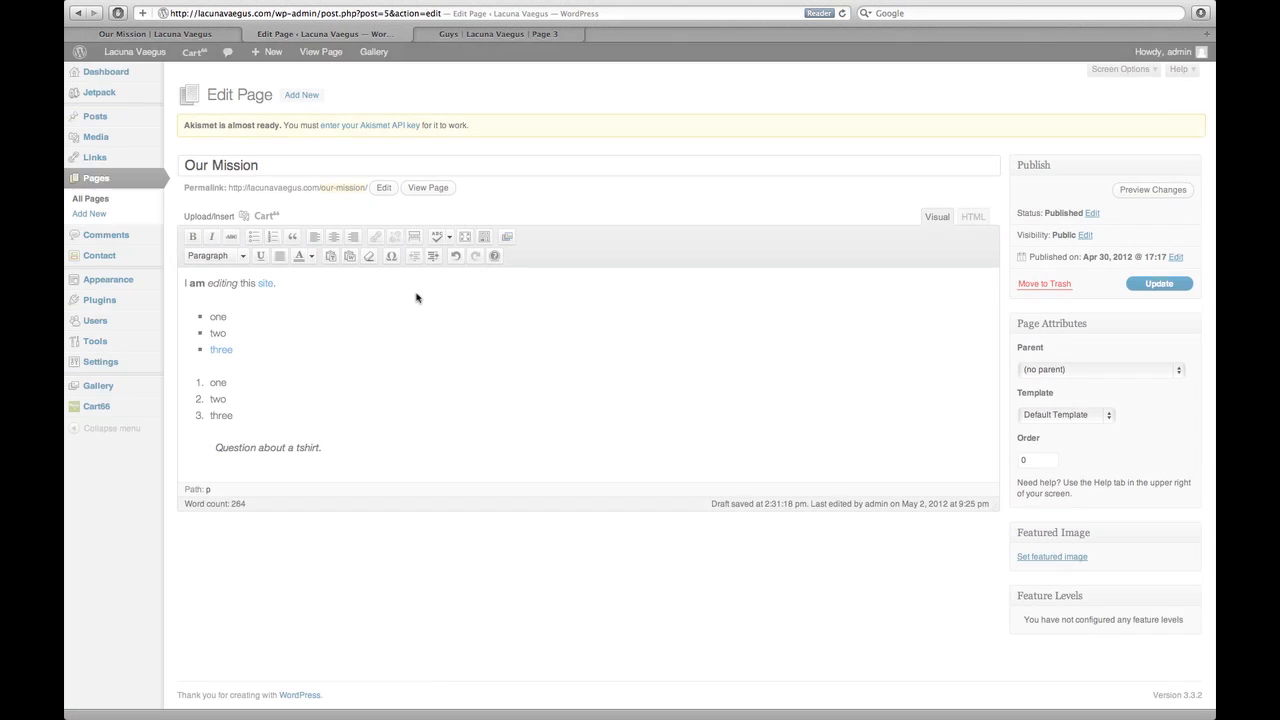
# Hide and show the editor's second row of formatting tools, leaving it shown.
pyautogui.click(483, 237)
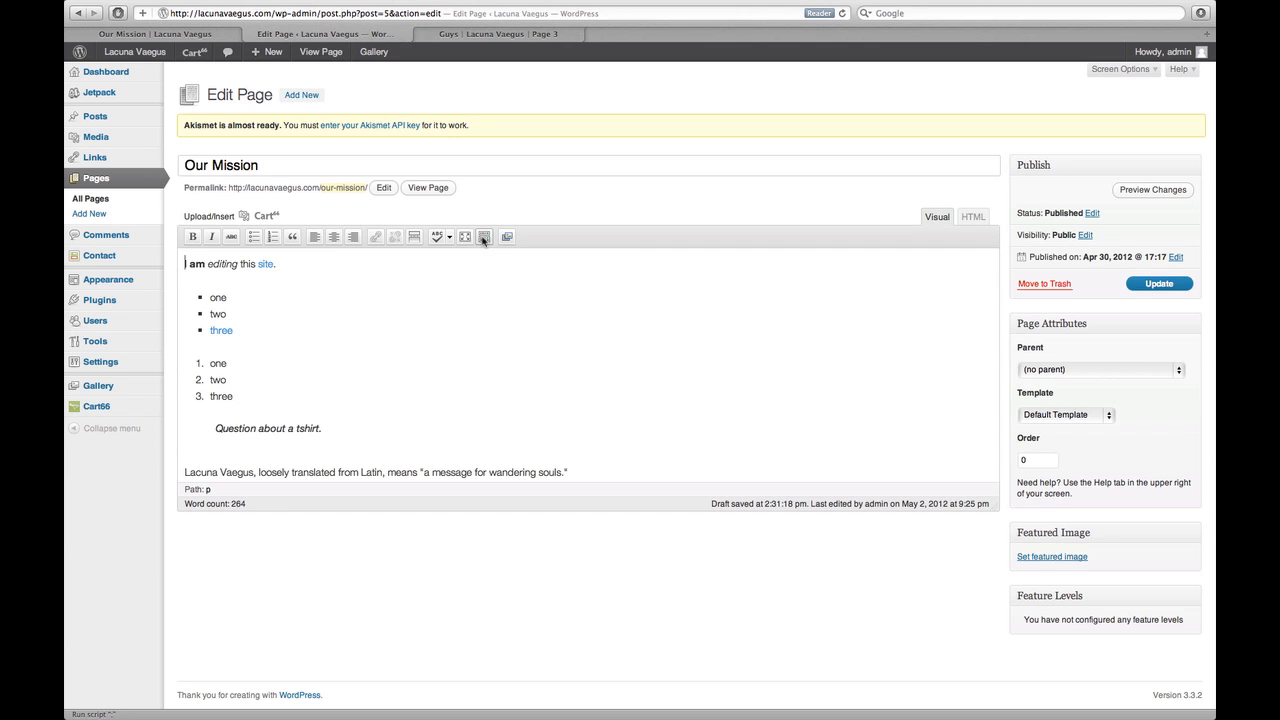
pyautogui.click(483, 237)
pyautogui.click(483, 237)
pyautogui.click(483, 237)
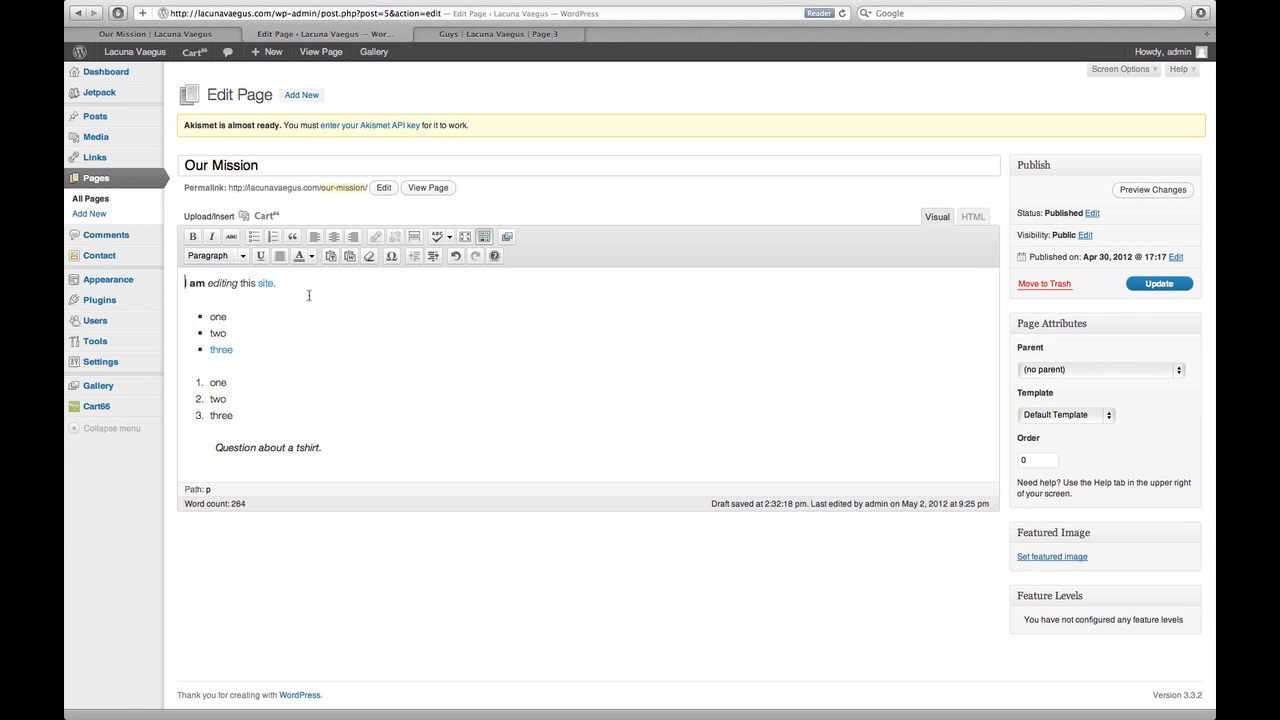
# Examine the paragraph and heading styles available for the text without applying one.
pyautogui.click(278, 283)
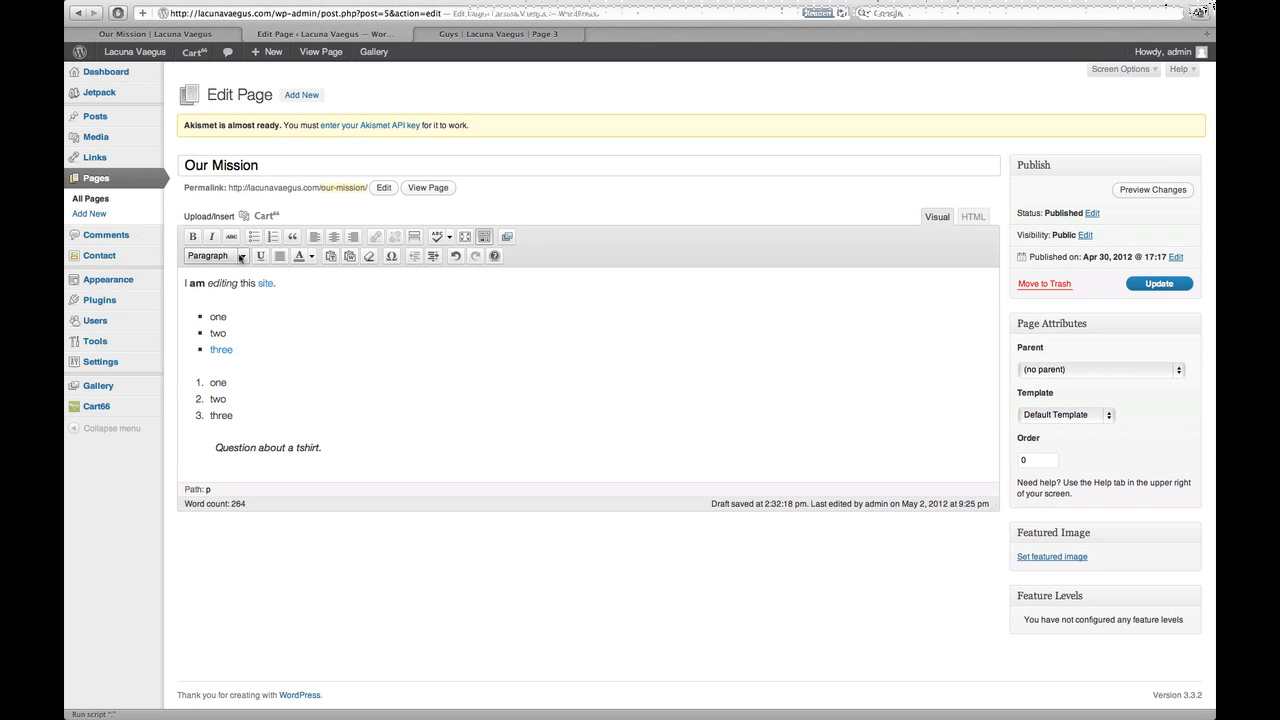
pyautogui.click(242, 256)
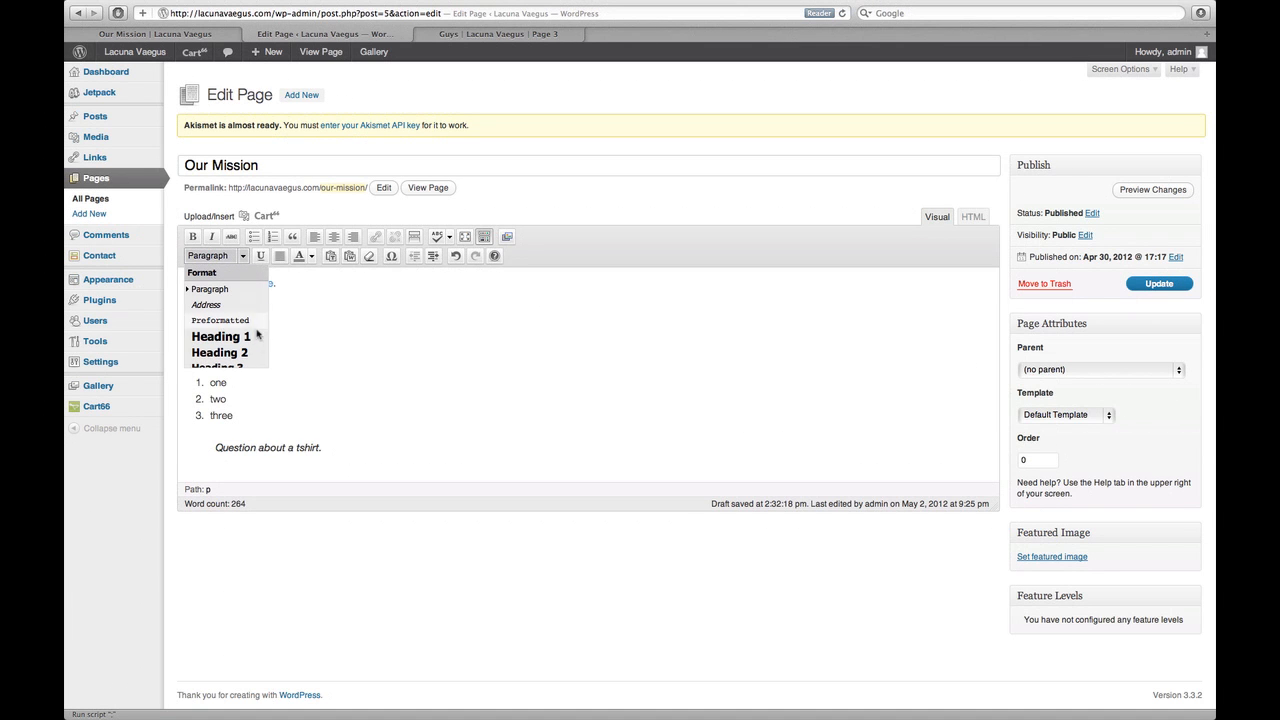
pyautogui.scroll(-2, 243, 318)
pyautogui.scroll(2, 243, 316)
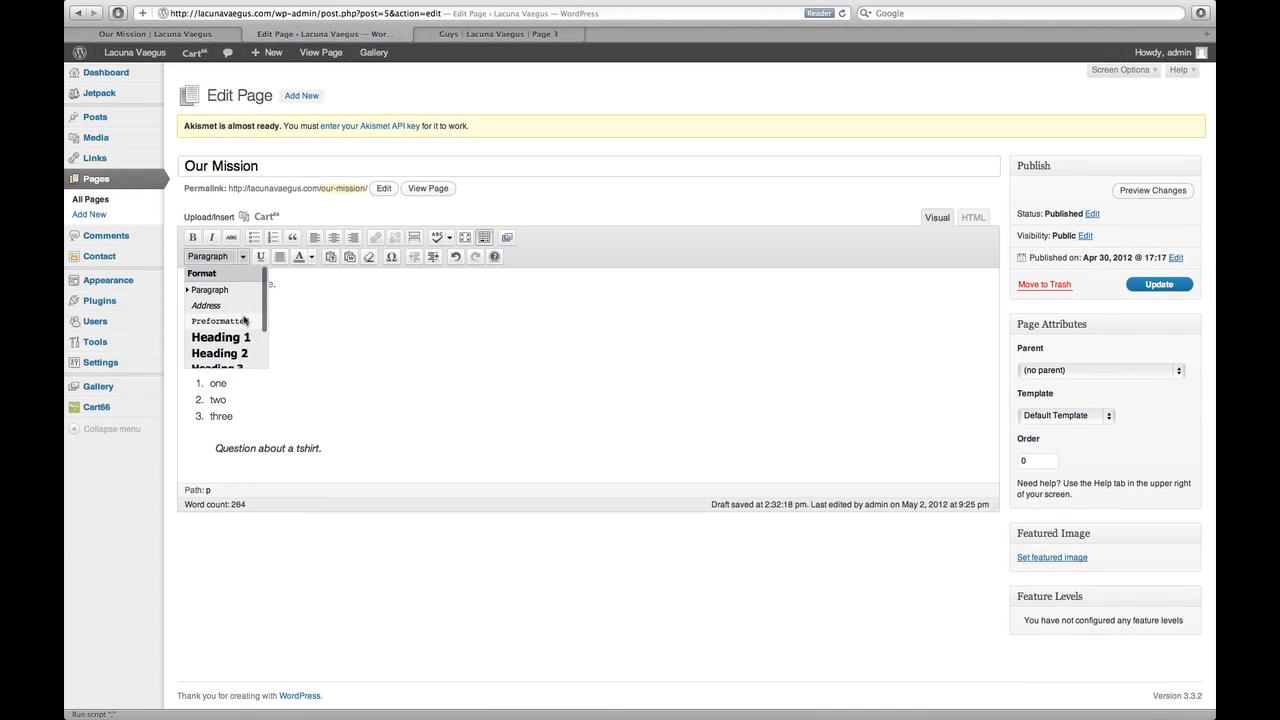
pyautogui.click(260, 273)
pyautogui.click(243, 256)
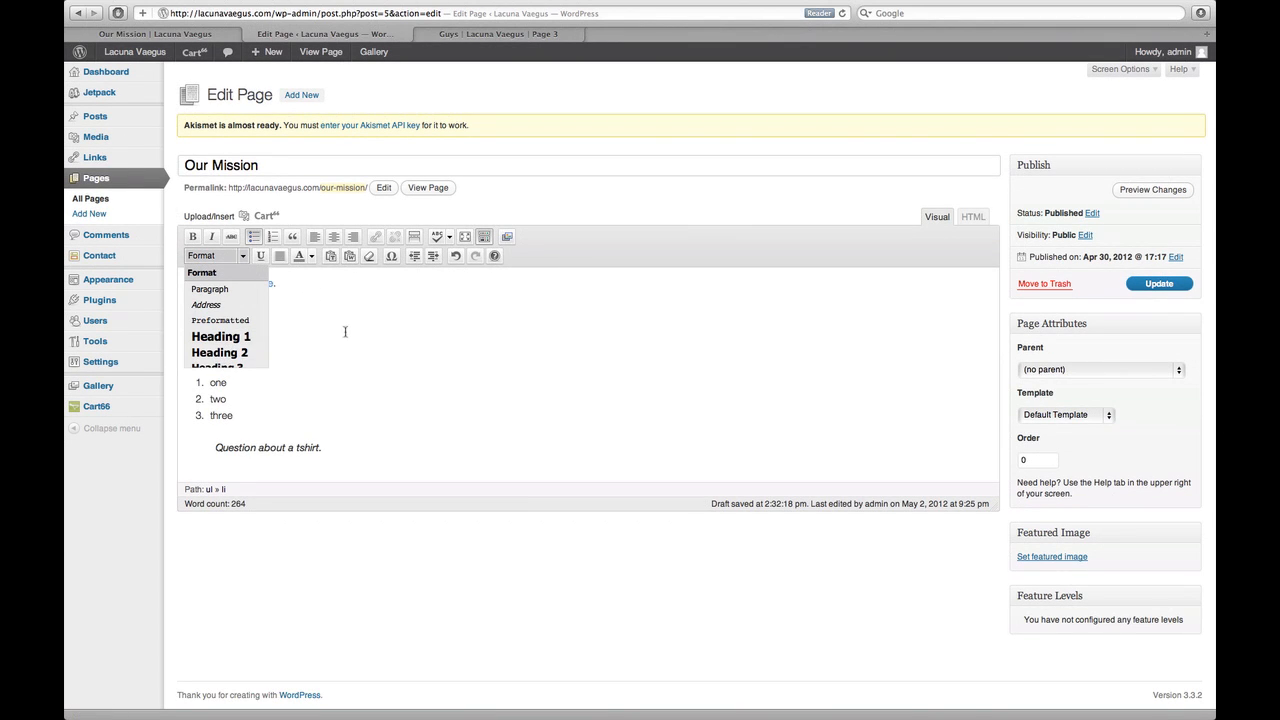
pyautogui.click(319, 311)
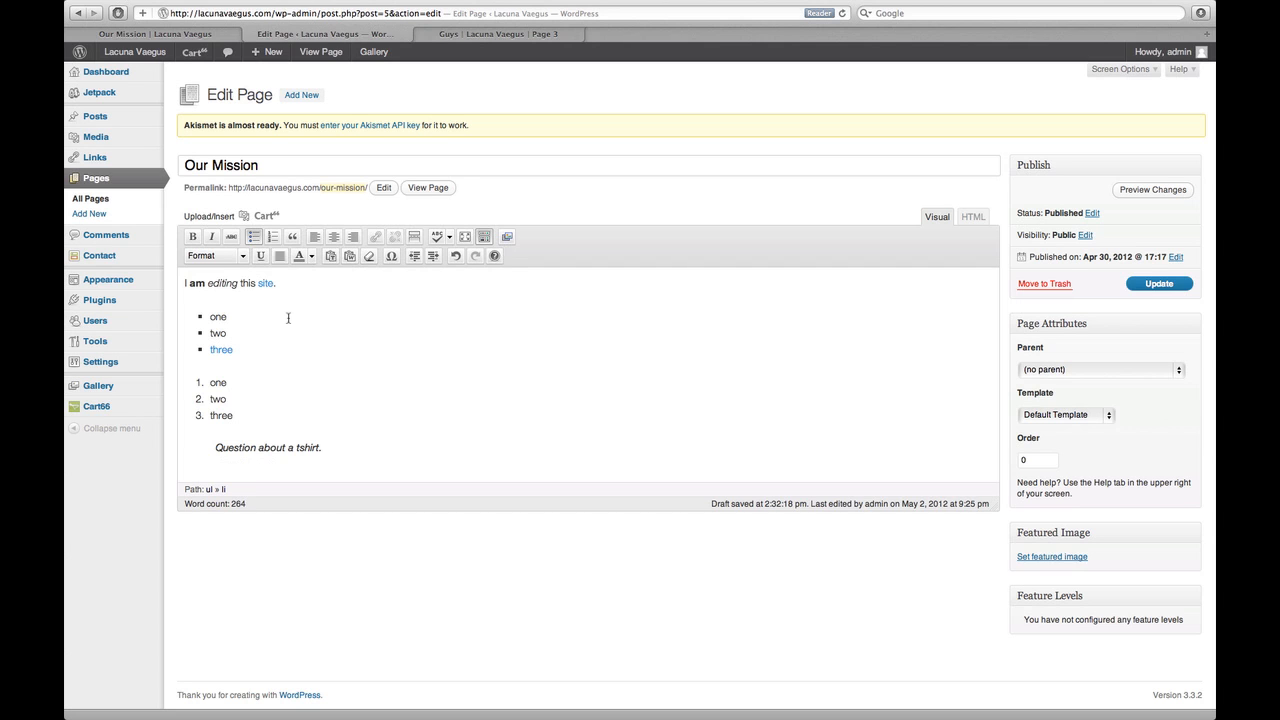
# Check the format of the heading "The Creation of Lacuna Vaegus" and compare it with its look on the published page.
pyautogui.scroll(-10, 288, 318)
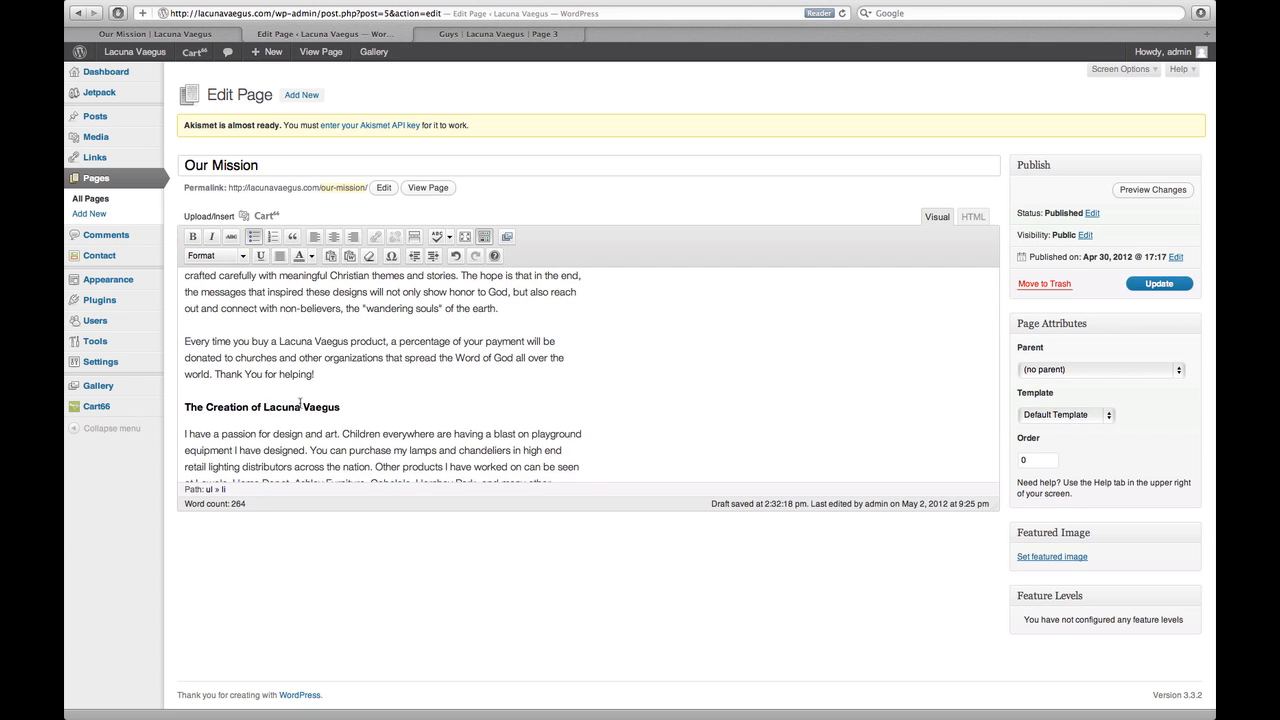
pyautogui.click(289, 407)
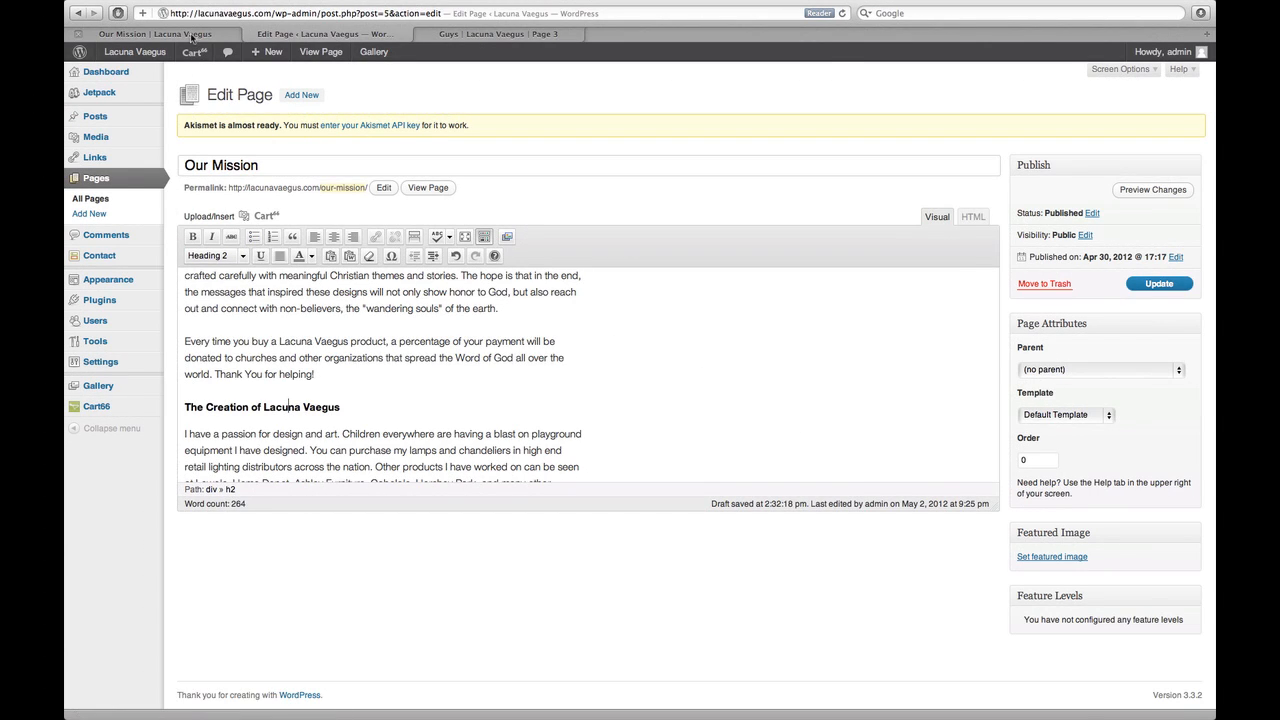
pyautogui.click(80, 34)
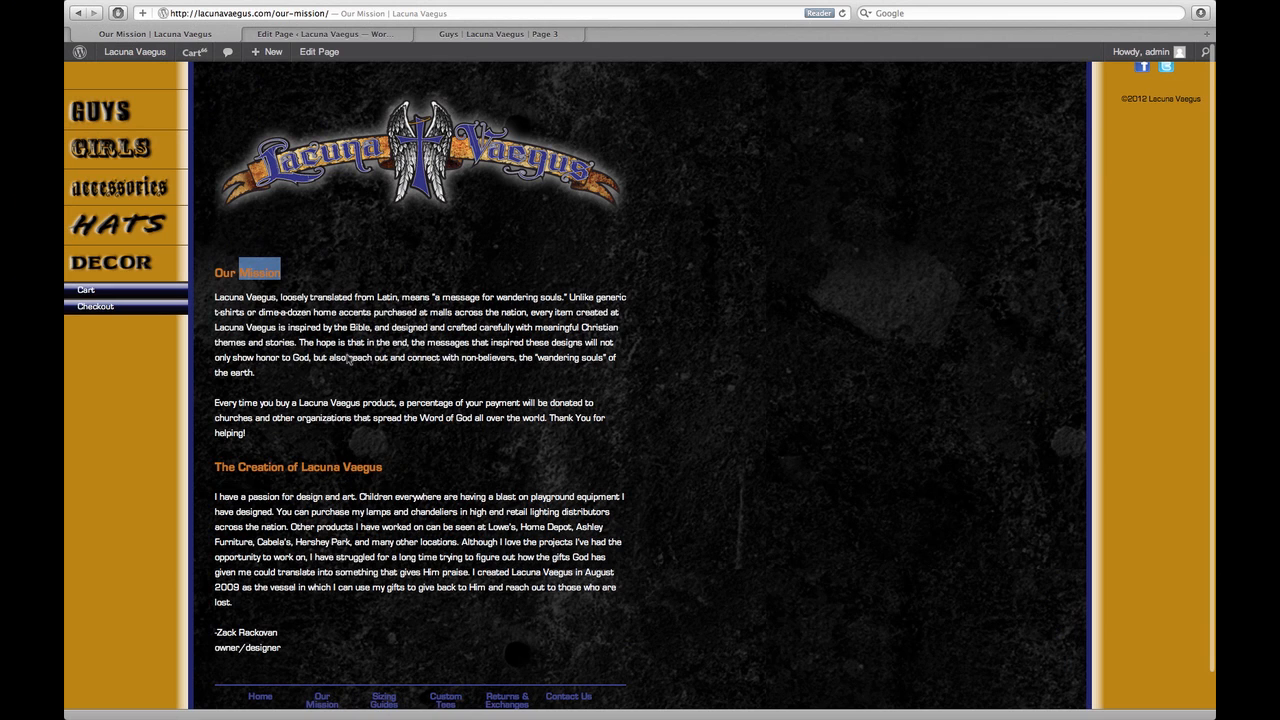
pyautogui.click(336, 32)
pyautogui.click(324, 61)
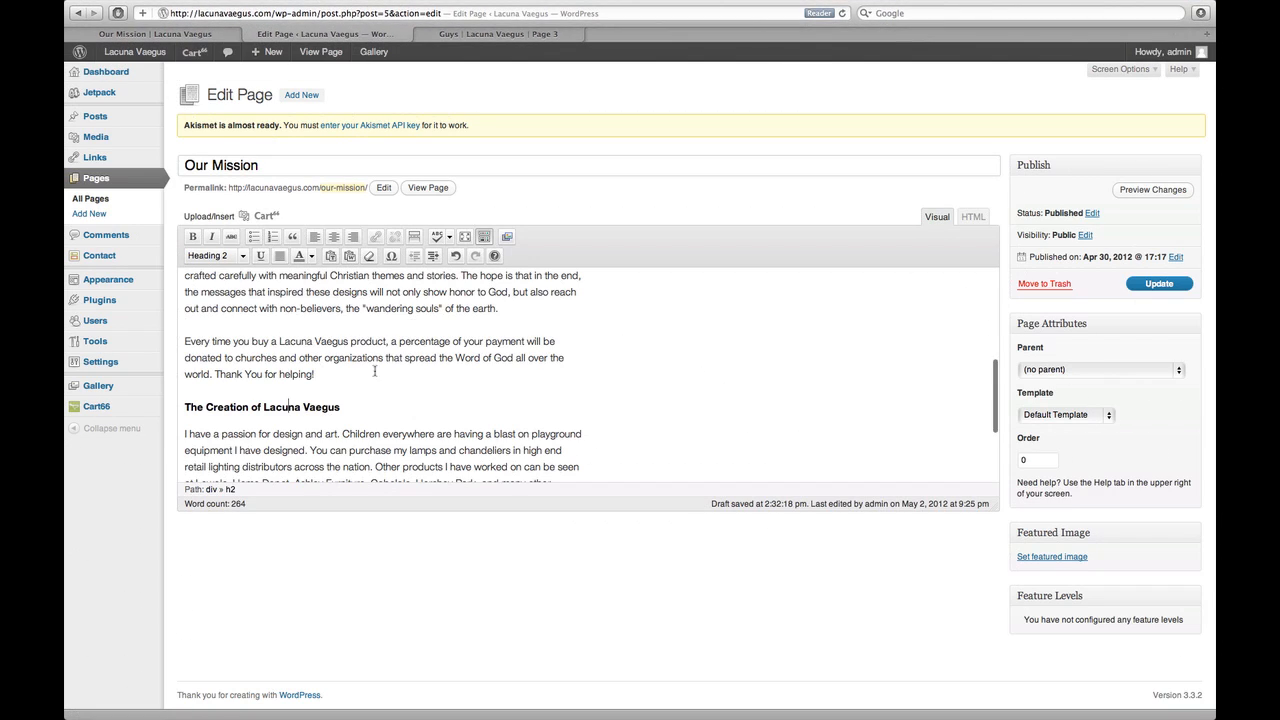
# View the available text colors without choosing one and return to the beginning of the page text.
pyautogui.click(312, 258)
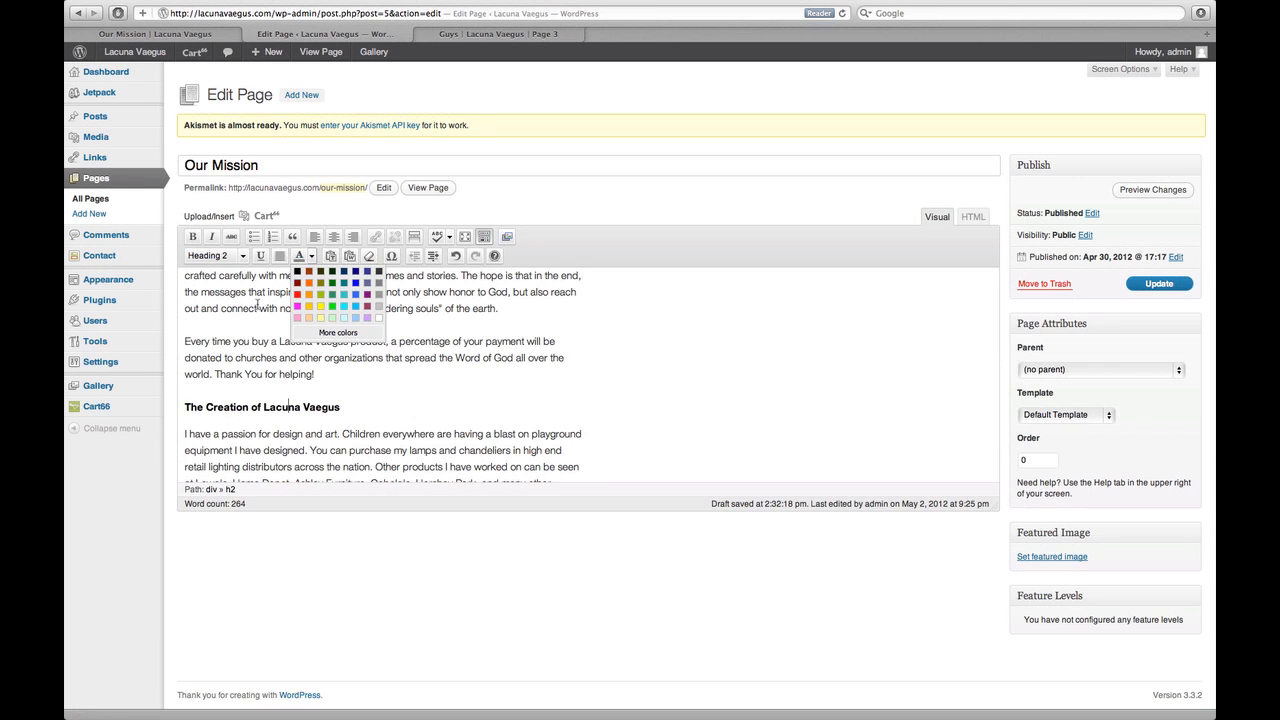
pyautogui.click(257, 308)
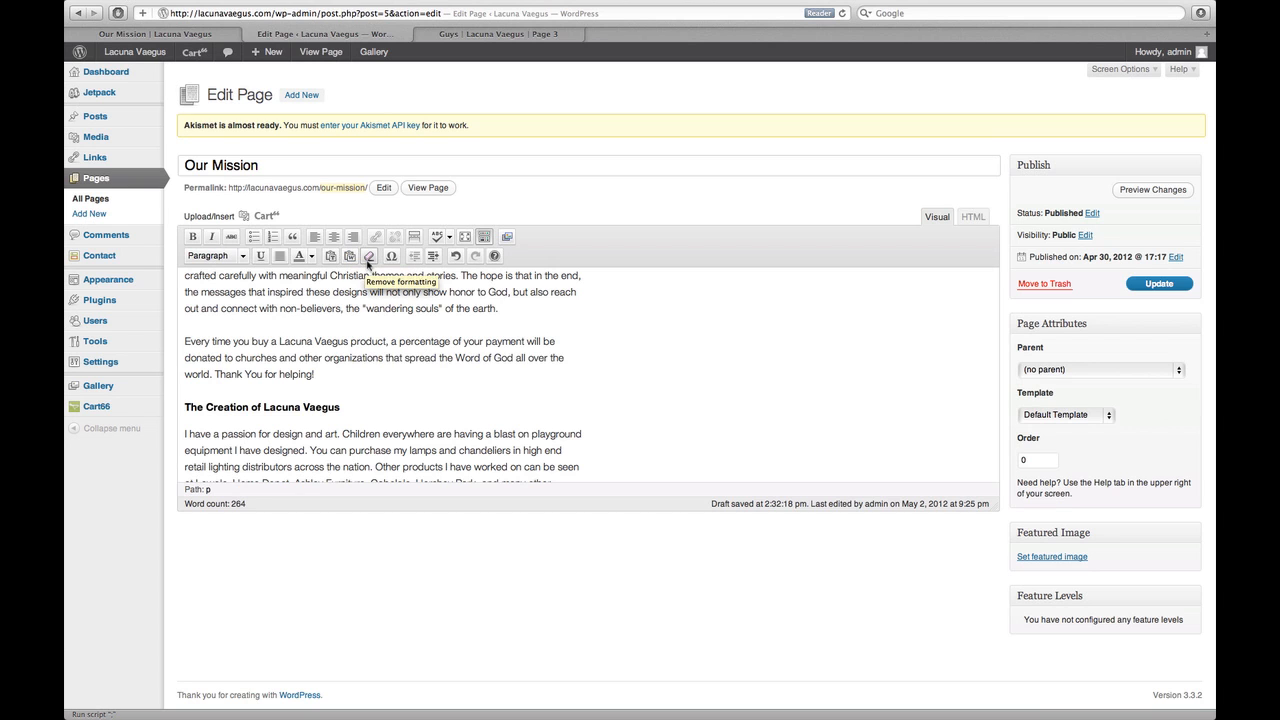
pyautogui.scroll(15, 316, 309)
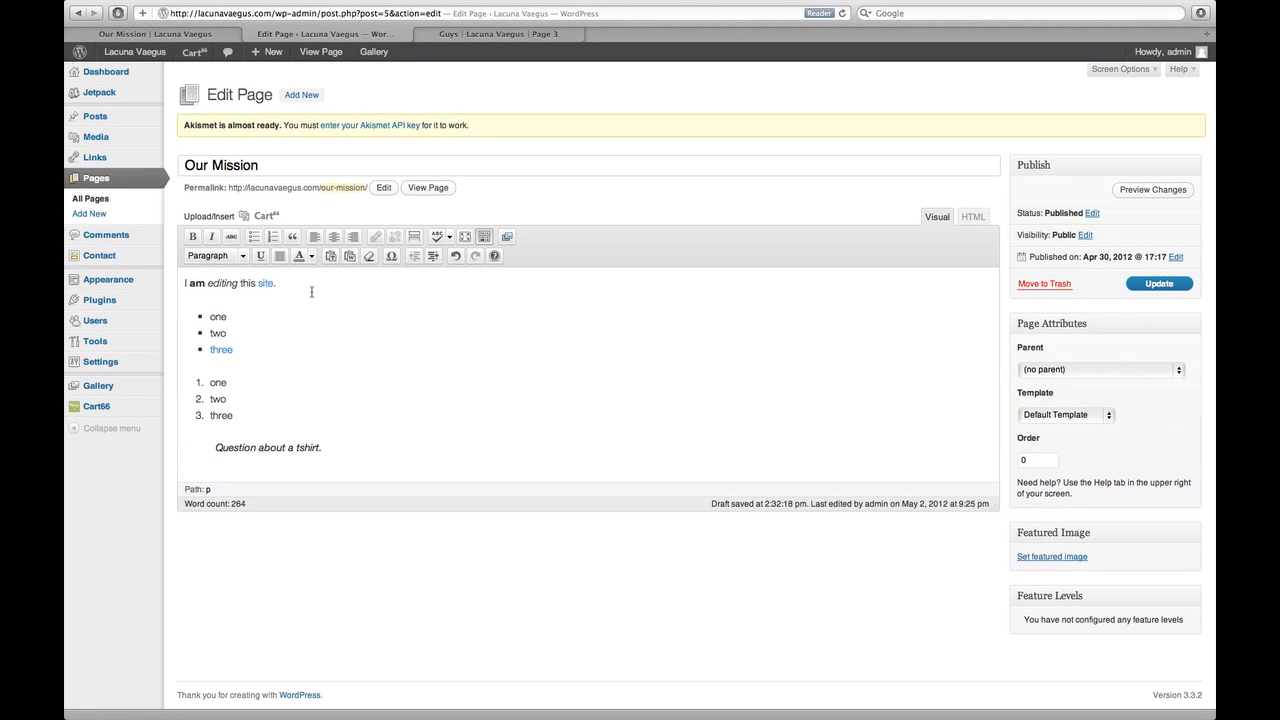
# Clear the bold and italic formatting from "I am editing" in the page's first sentence.
pyautogui.moveTo(277, 283); pyautogui.dragTo(241, 284)
pyautogui.click(193, 285)
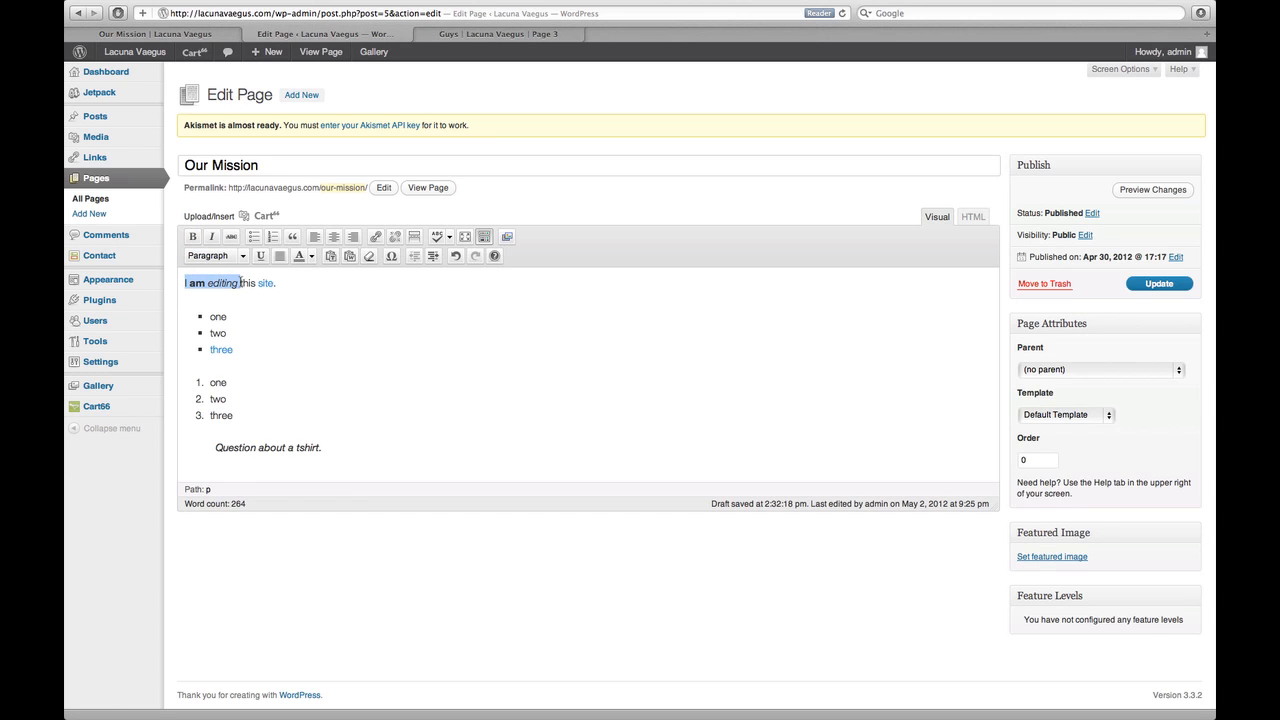
pyautogui.click(368, 256)
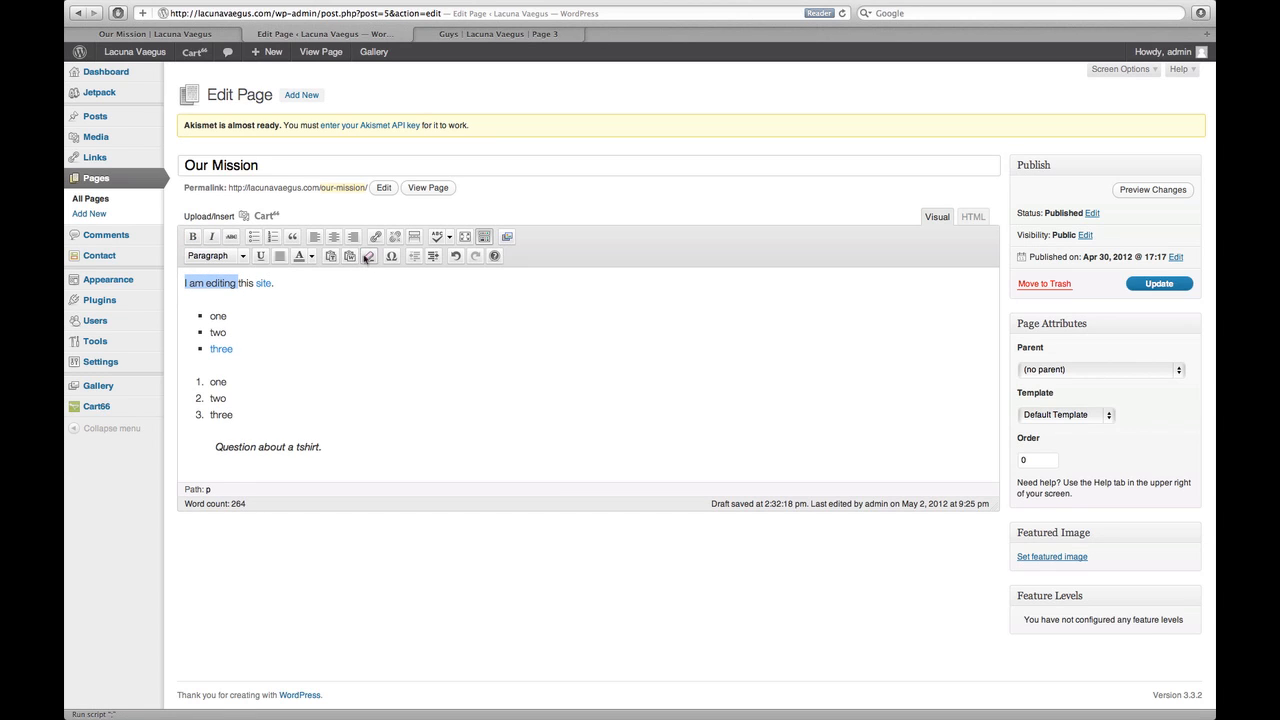
pyautogui.click(234, 283)
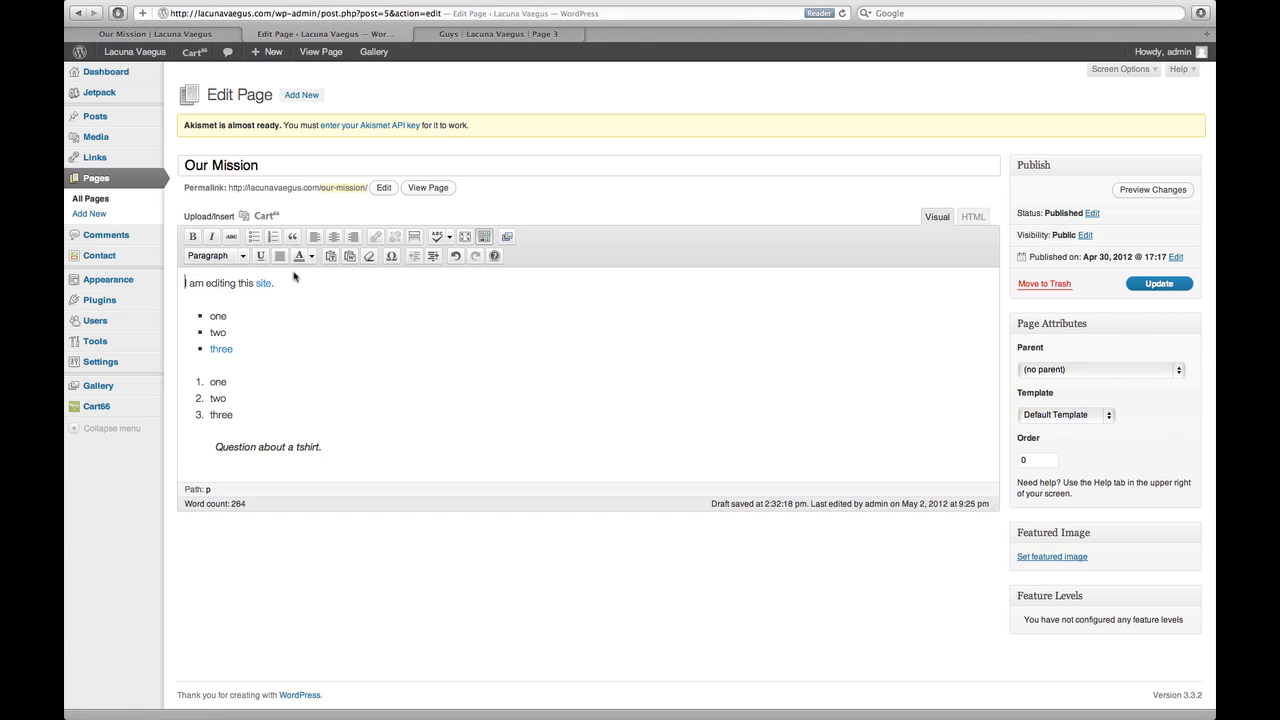
# Insert the special character Ω after the first sentence and add an indented paragraph below it reading "This is indented.".
pyautogui.click(392, 258)
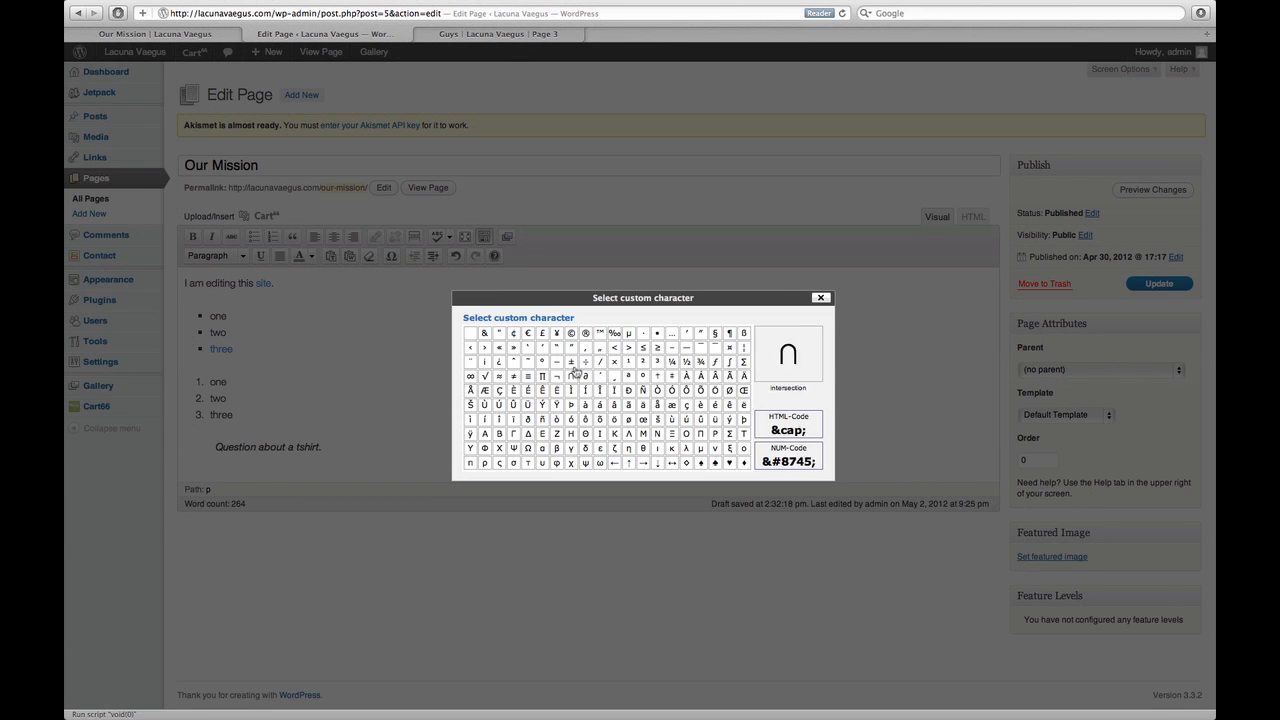
pyautogui.click(533, 453)
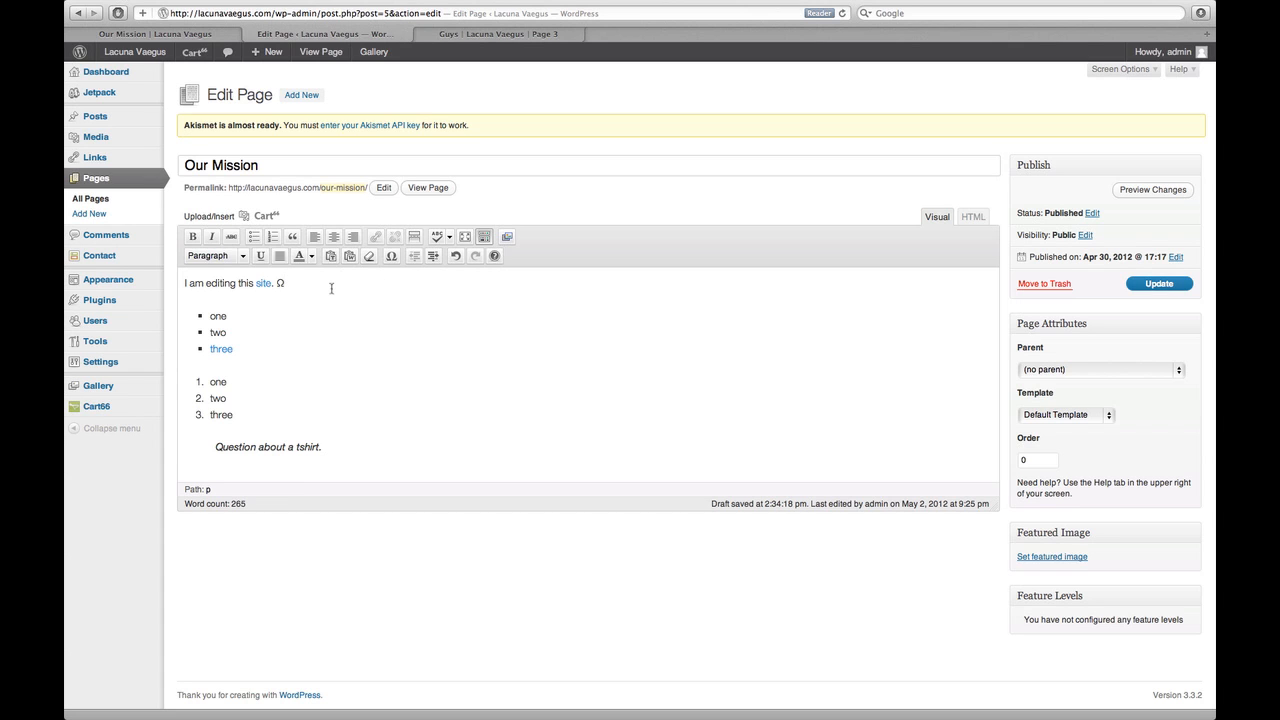
pyautogui.press('Return')
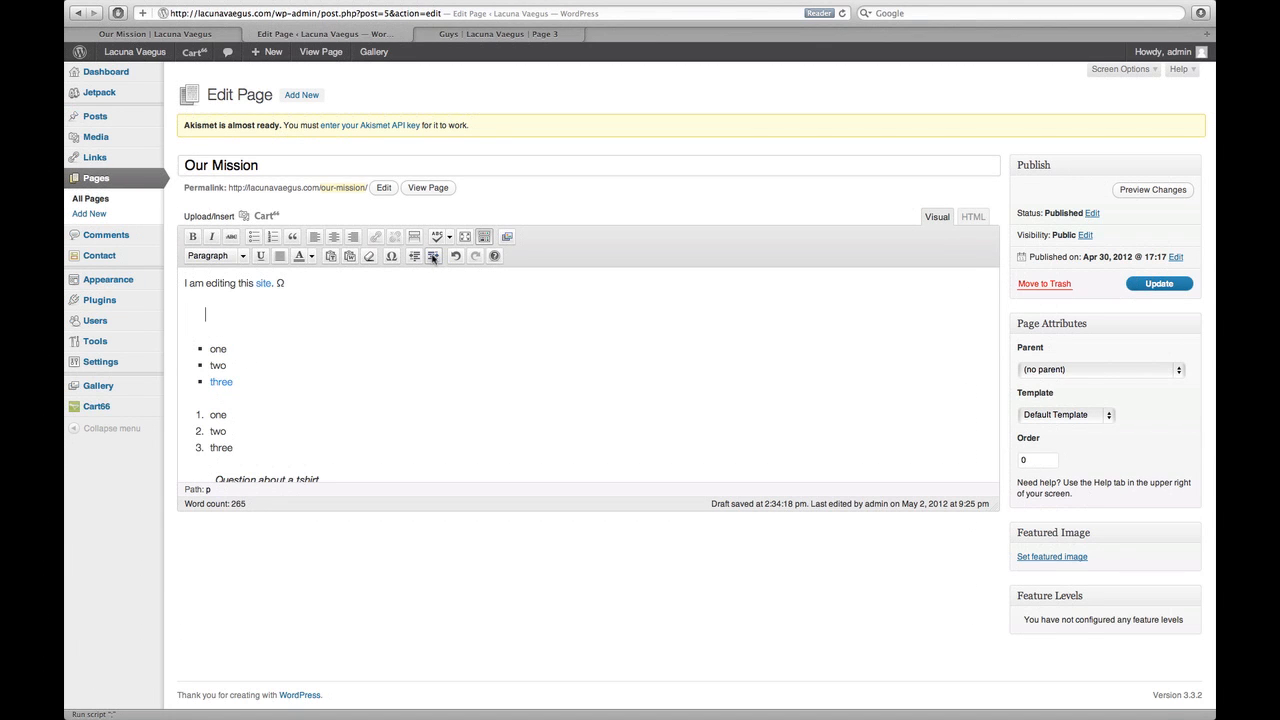
pyautogui.click(433, 257)
pyautogui.write('This is indented.')
# Undo and redo the last edit to the indented paragraph.
pyautogui.click(455, 256)
pyautogui.click(475, 256)
pyautogui.scroll(-4, 413, 312)
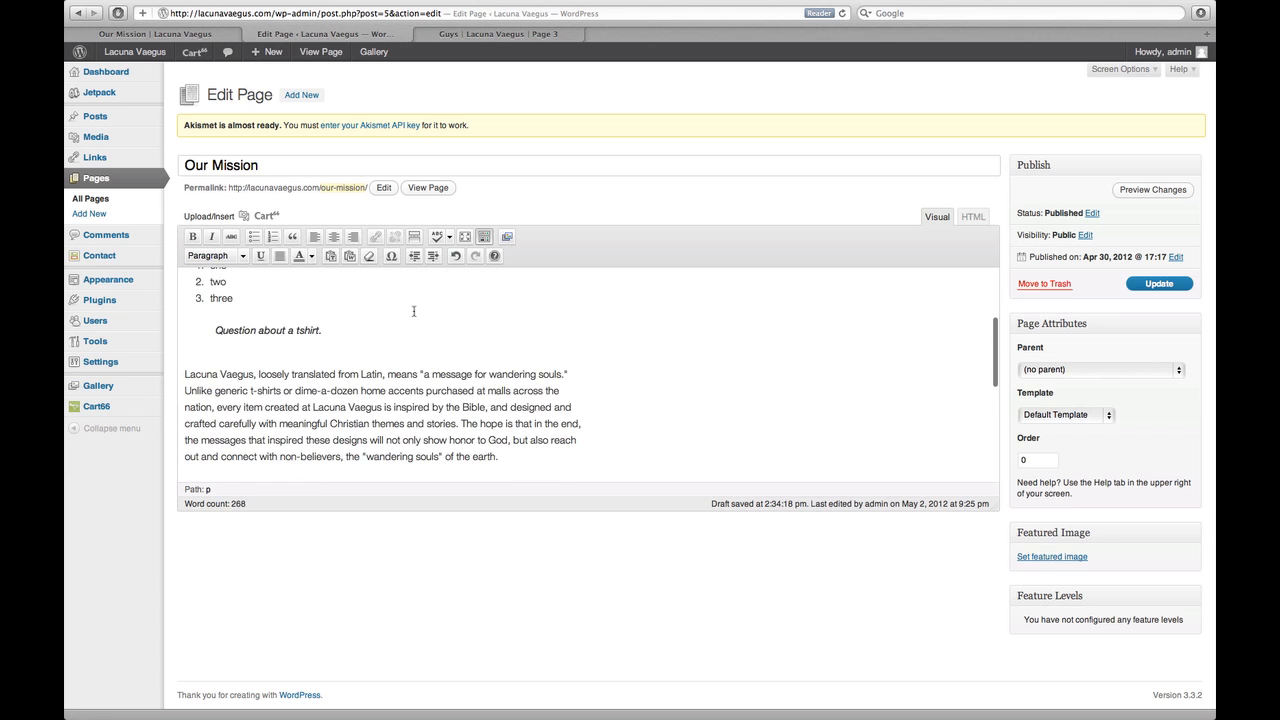
pyautogui.scroll(5, 413, 312)
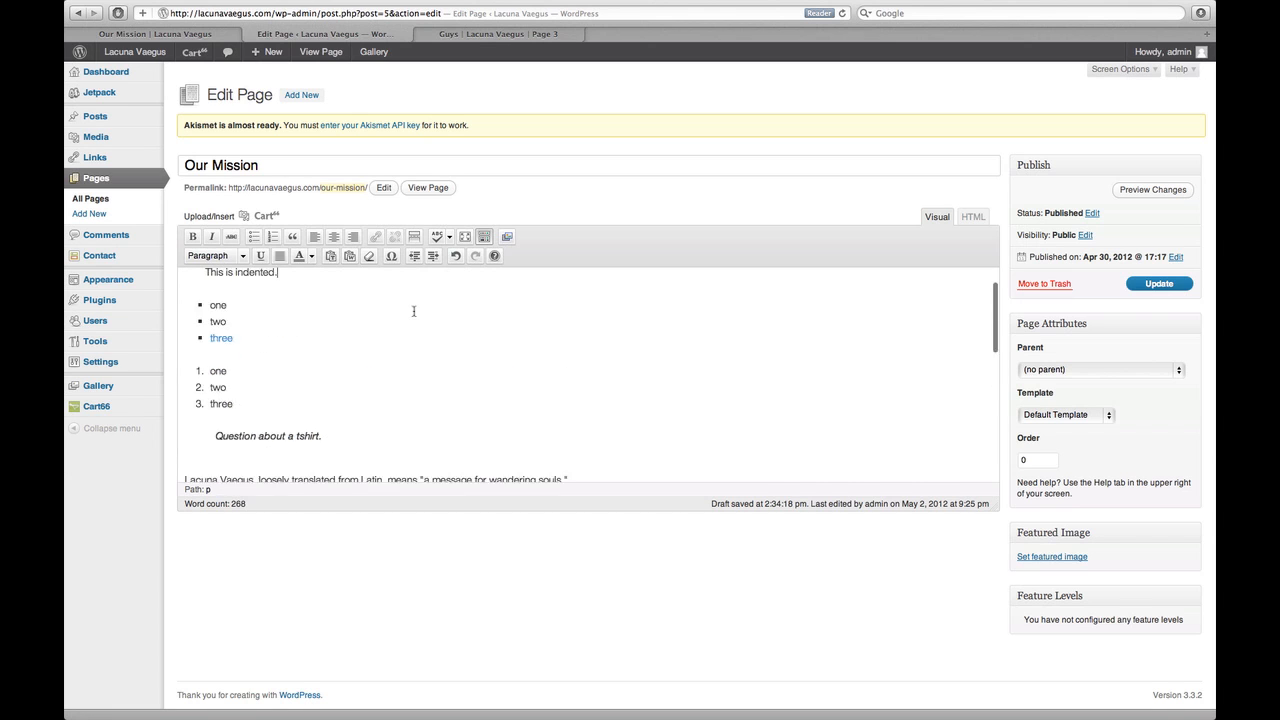
# Preview the page changes and test the "site" and "three" links, returning to the preview after each.
pyautogui.click(1160, 197)
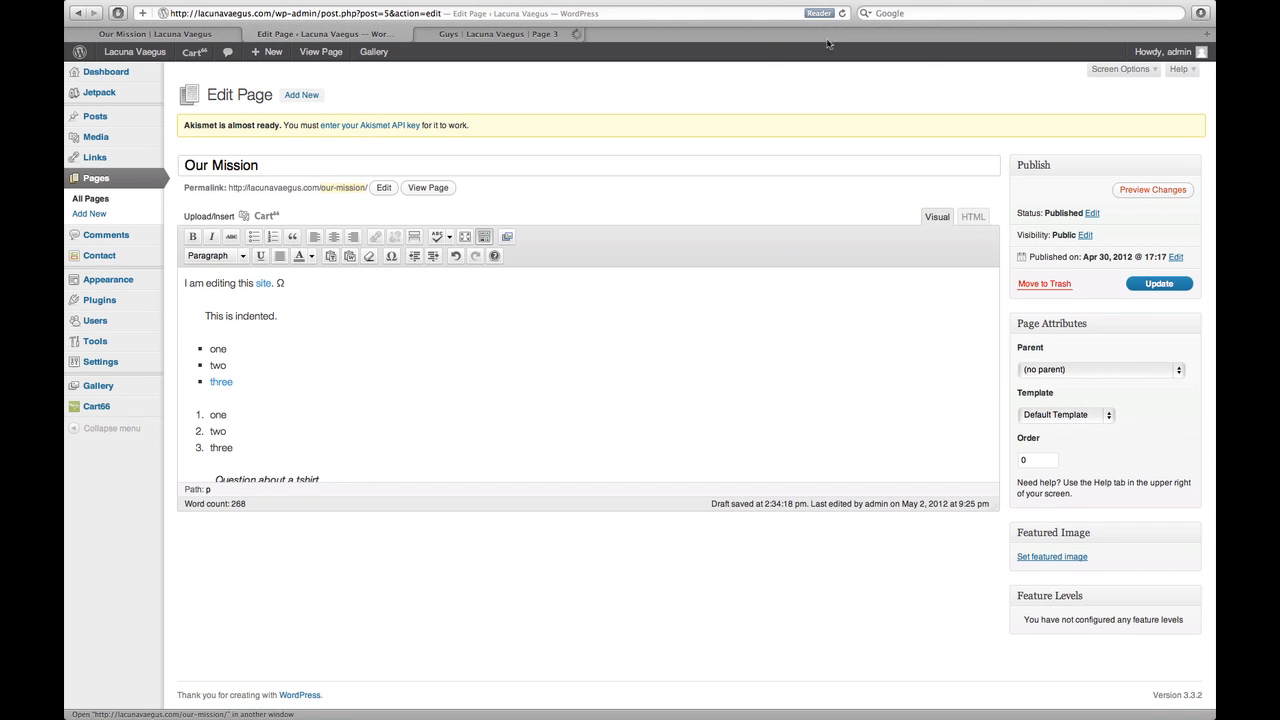
pyautogui.click(555, 38)
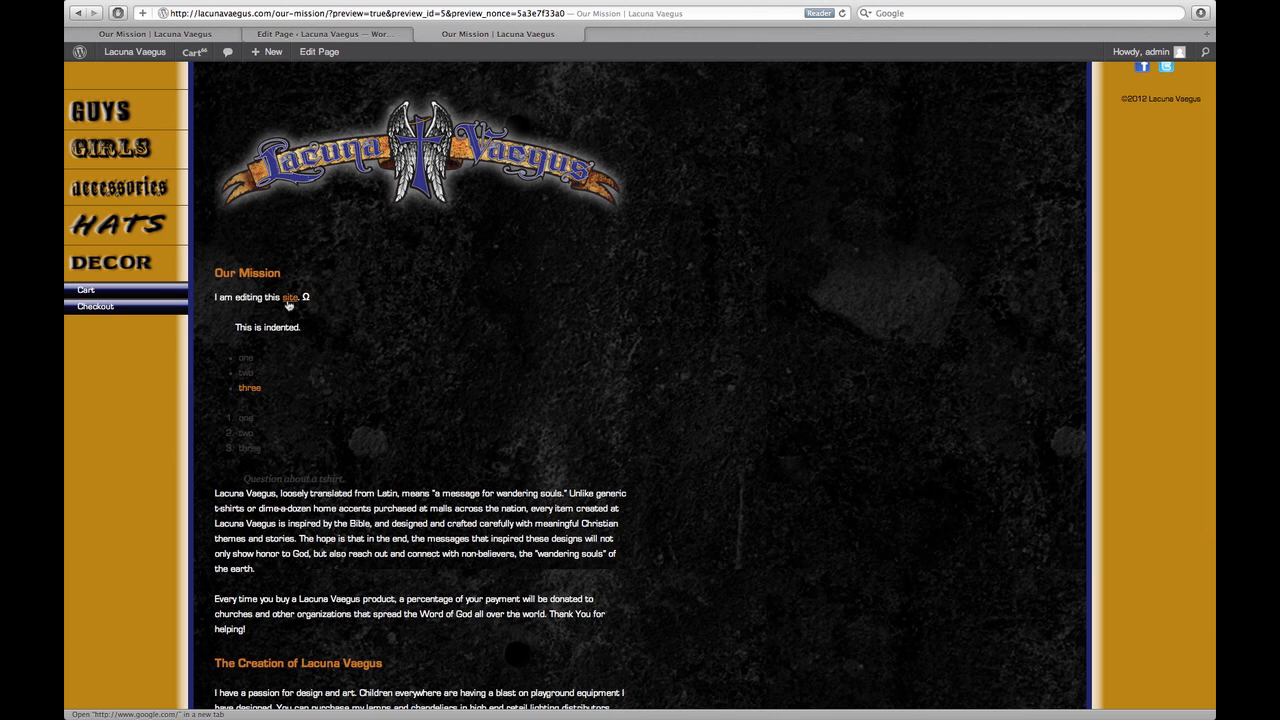
pyautogui.click(288, 303)
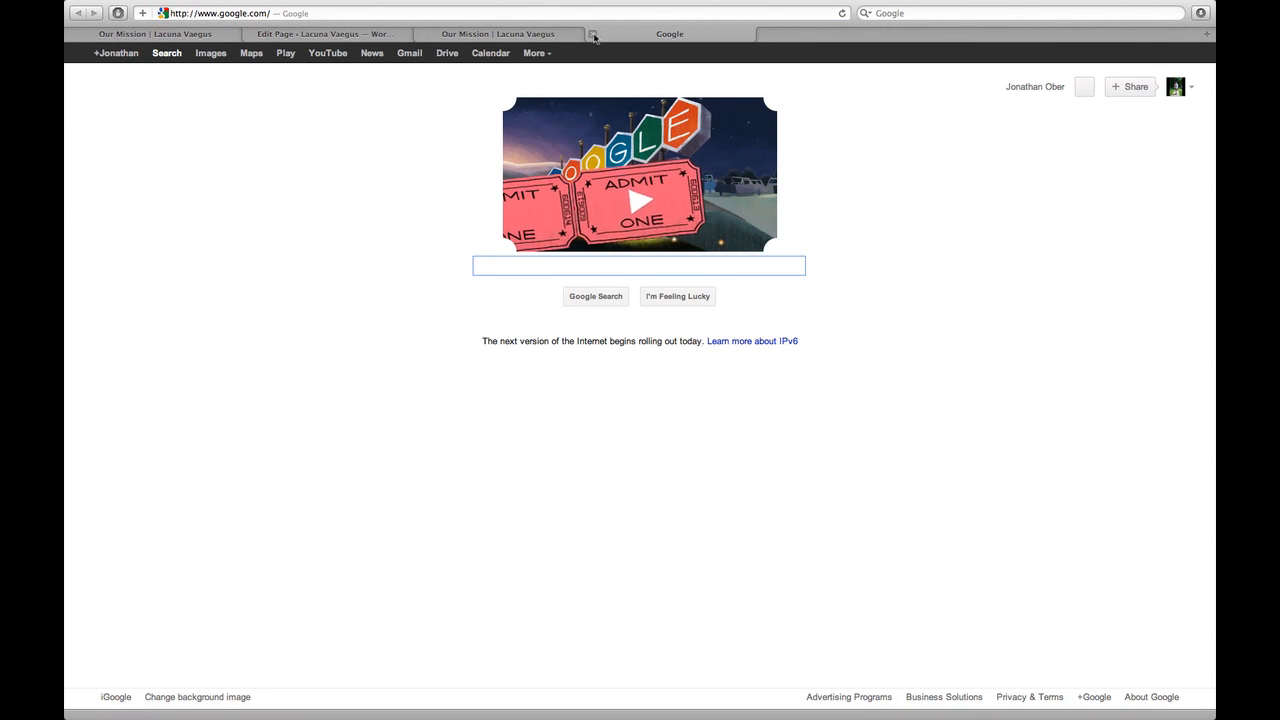
pyautogui.click(592, 34)
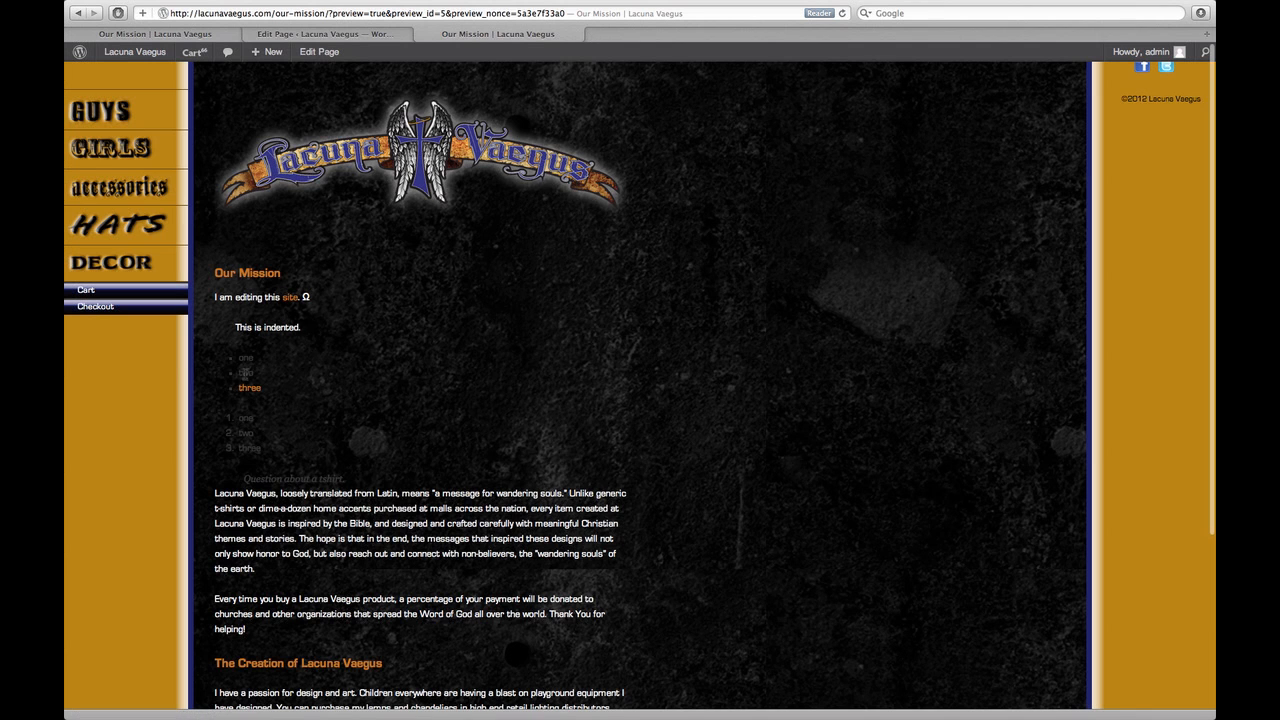
pyautogui.click(247, 389)
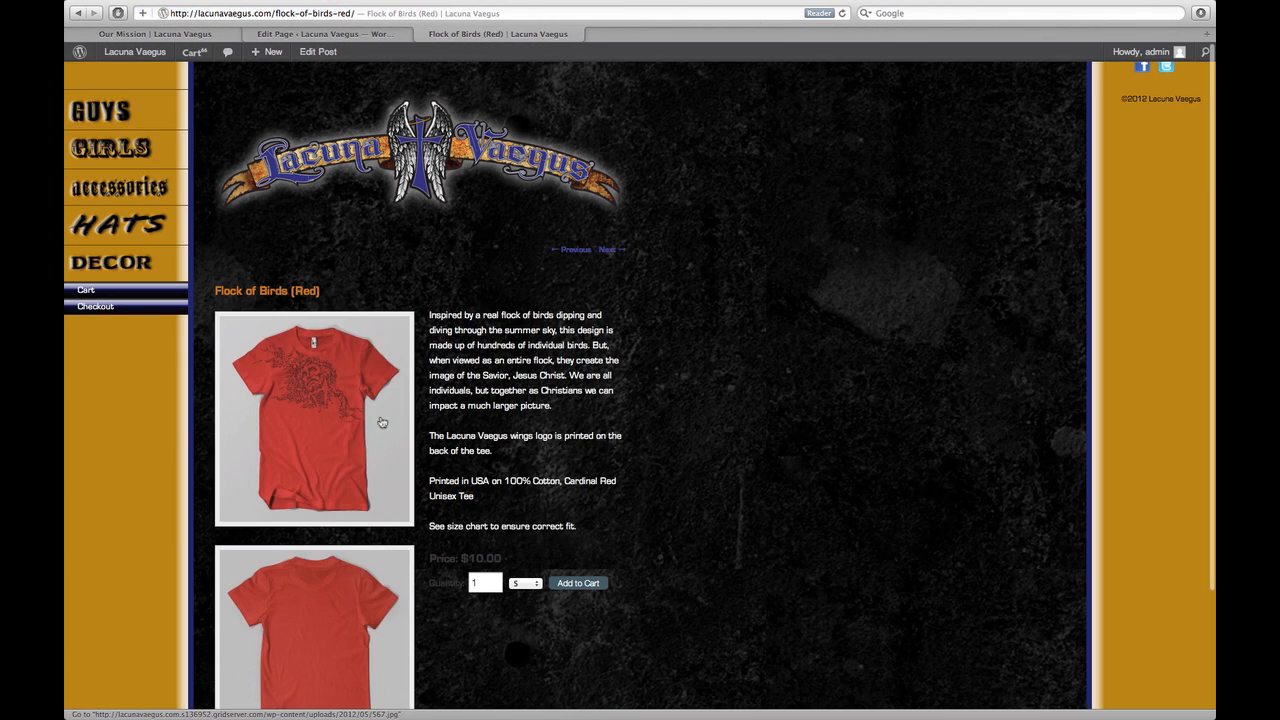
pyautogui.click(77, 13)
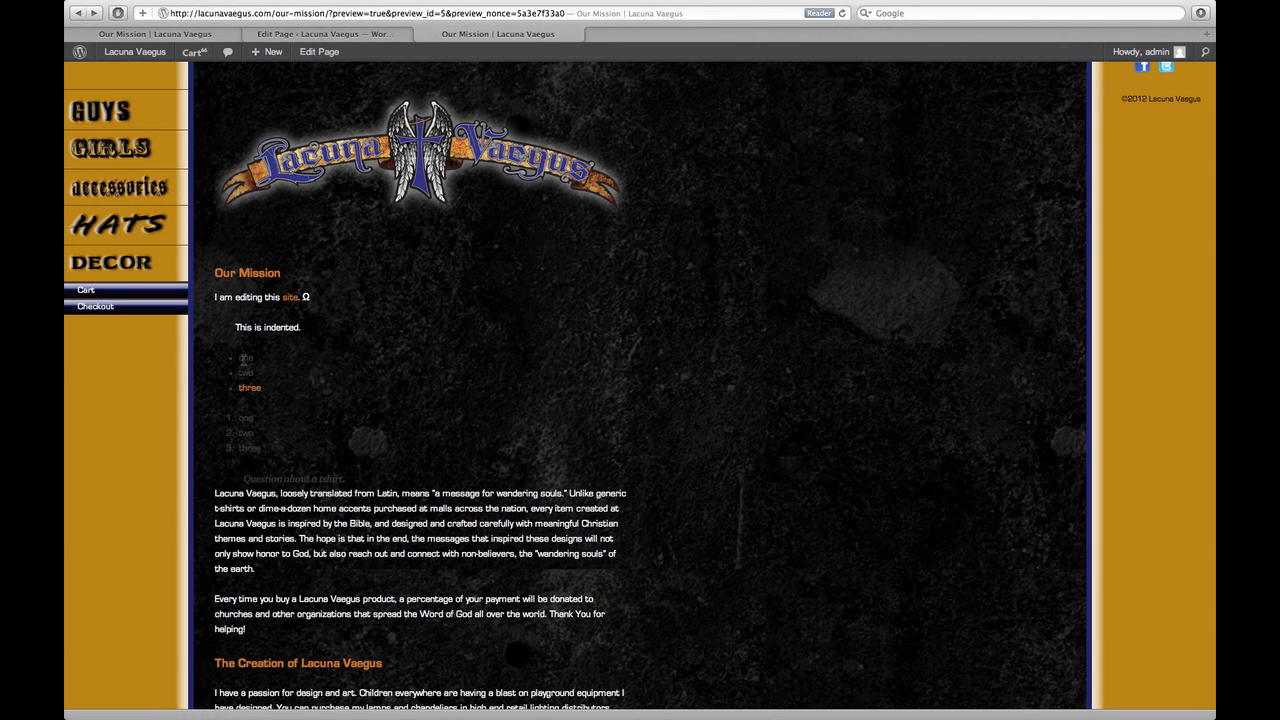
# Examine how the numbered list, the "Question about a tshirt." quote and the remaining text look on the previewed page.
pyautogui.moveTo(244, 418); pyautogui.dragTo(270, 455)
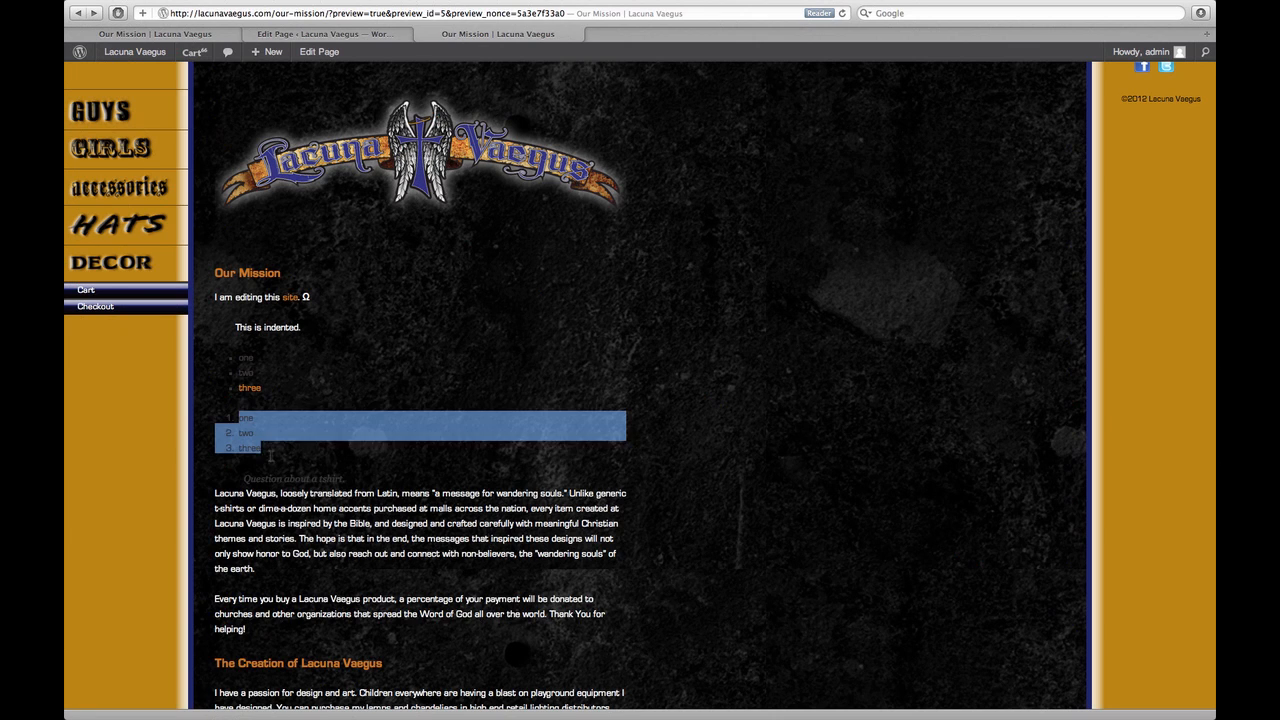
pyautogui.click(336, 460)
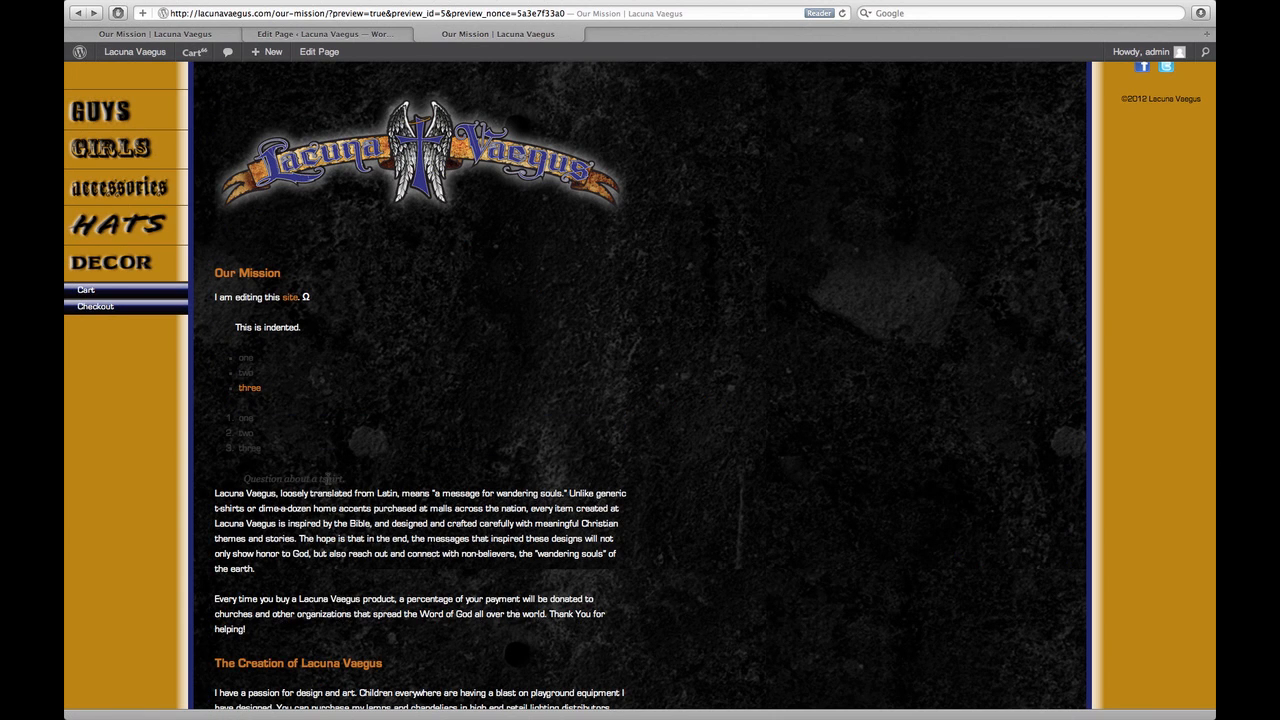
pyautogui.moveTo(254, 479); pyautogui.dragTo(334, 479)
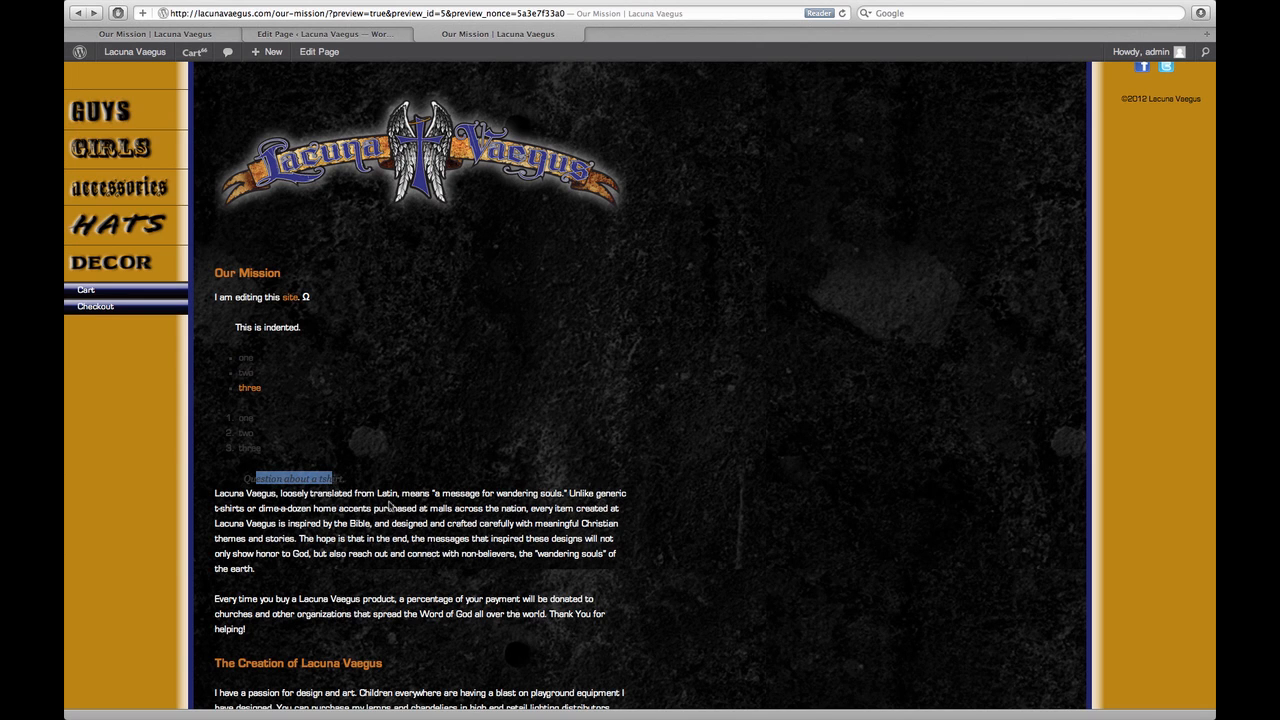
pyautogui.scroll(-5, 421, 636)
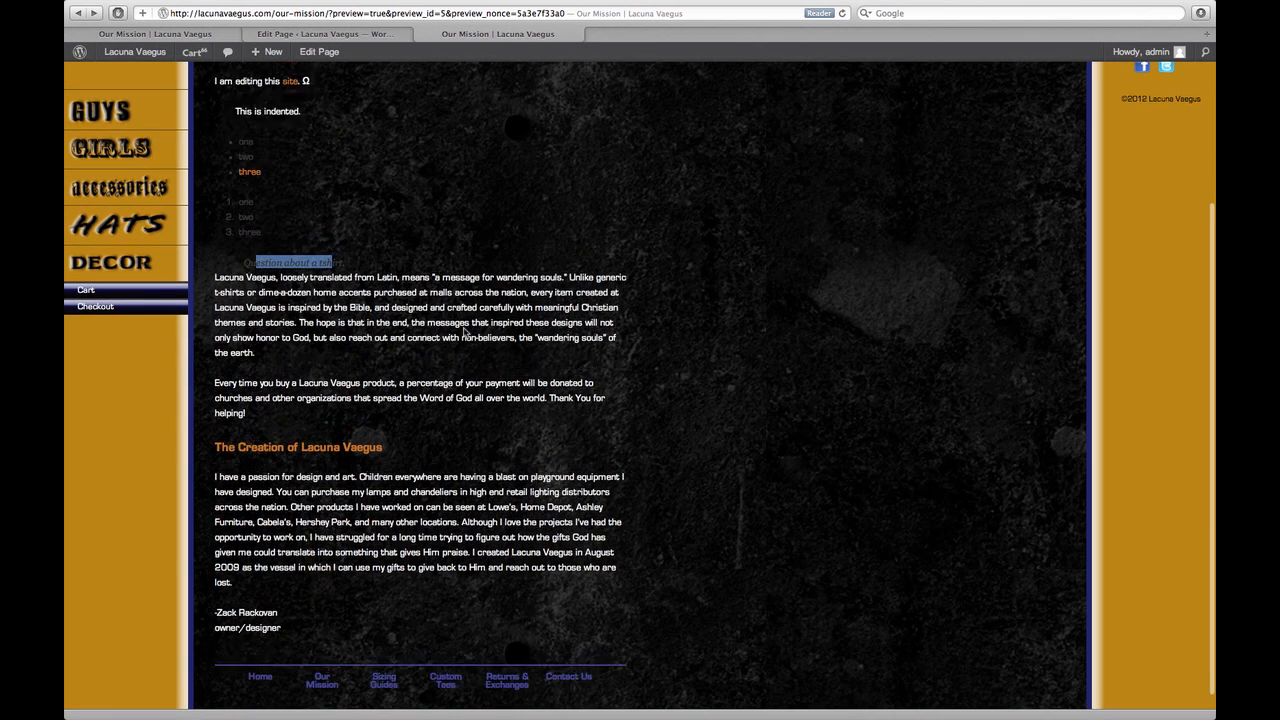
# Insert the Birds_Red_back image from the Media Library at the start of the page, left-aligned at medium size and linked to its file.
pyautogui.click(377, 34)
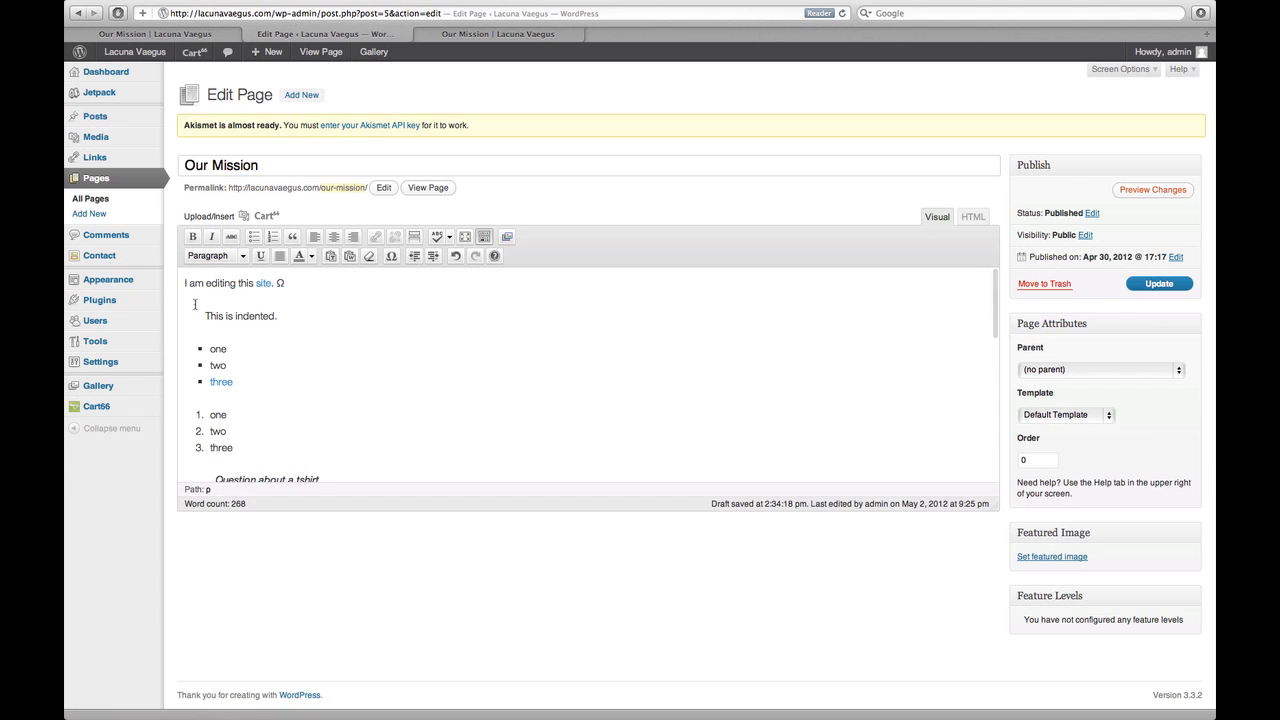
pyautogui.click(244, 217)
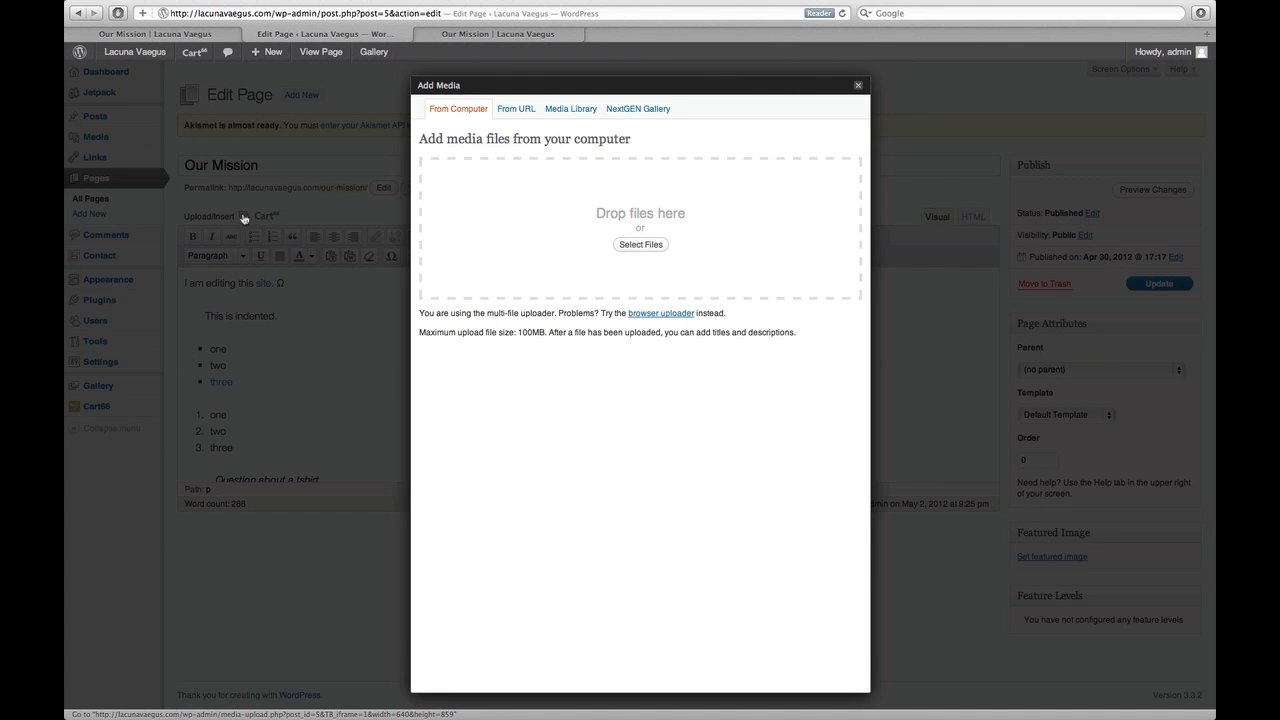
pyautogui.click(577, 109)
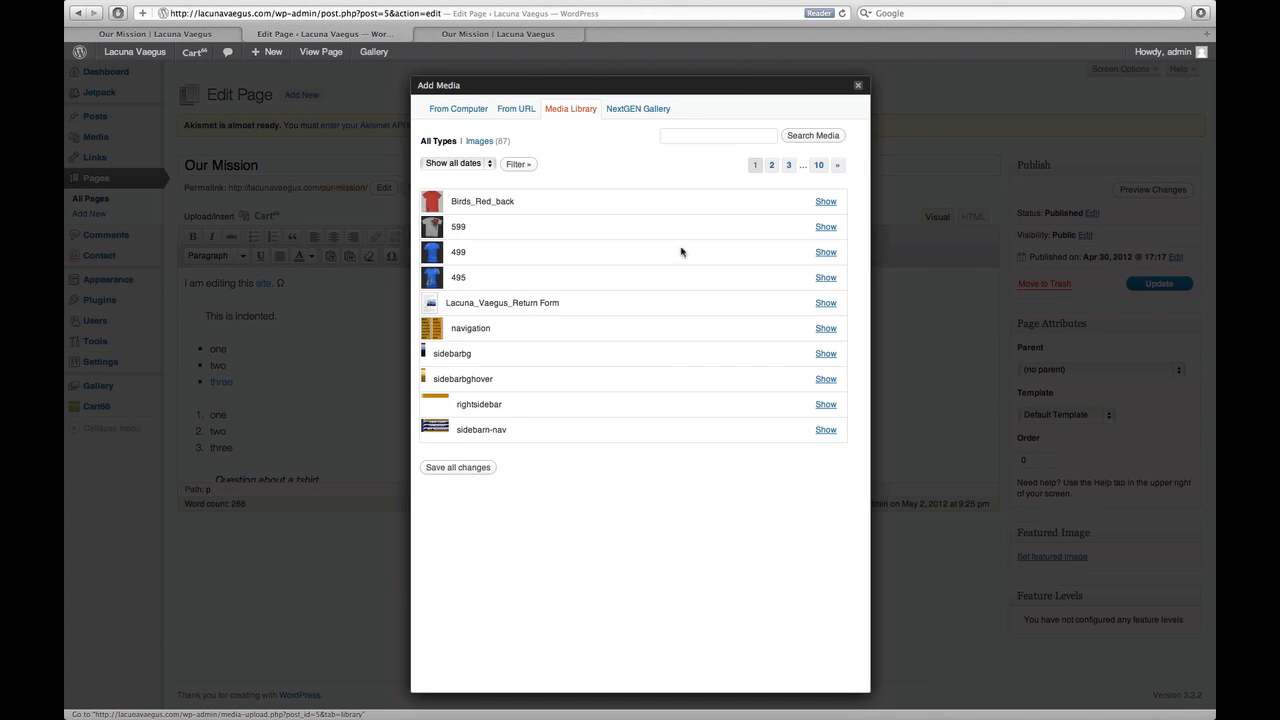
pyautogui.click(825, 202)
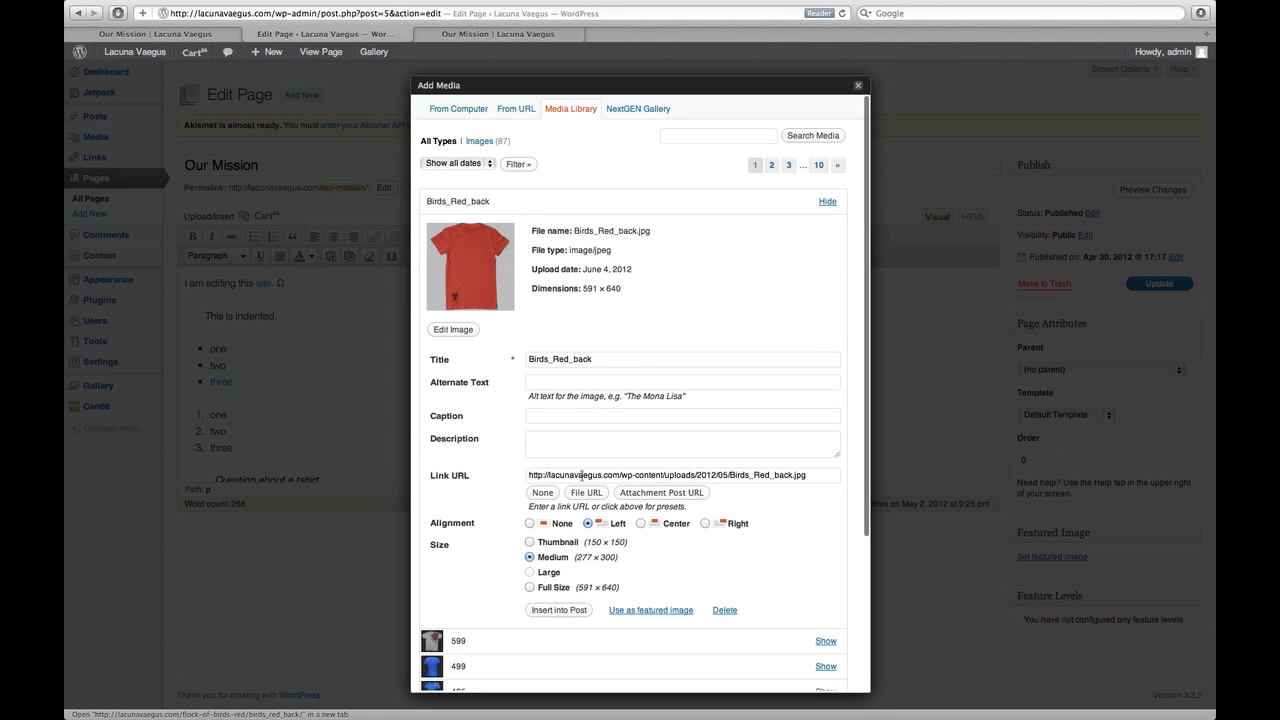
pyautogui.click(561, 610)
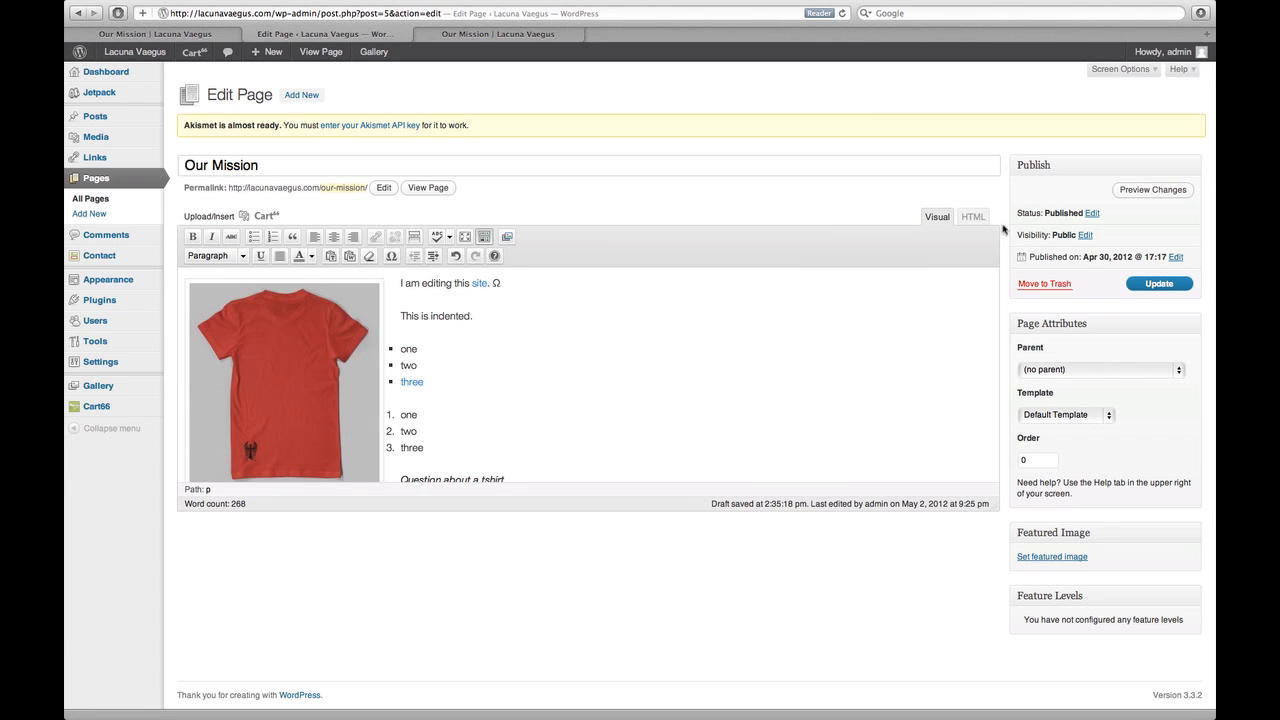
# Preview the page with the shirt image, view the image enlarged and close the enlargement.
pyautogui.click(1152, 189)
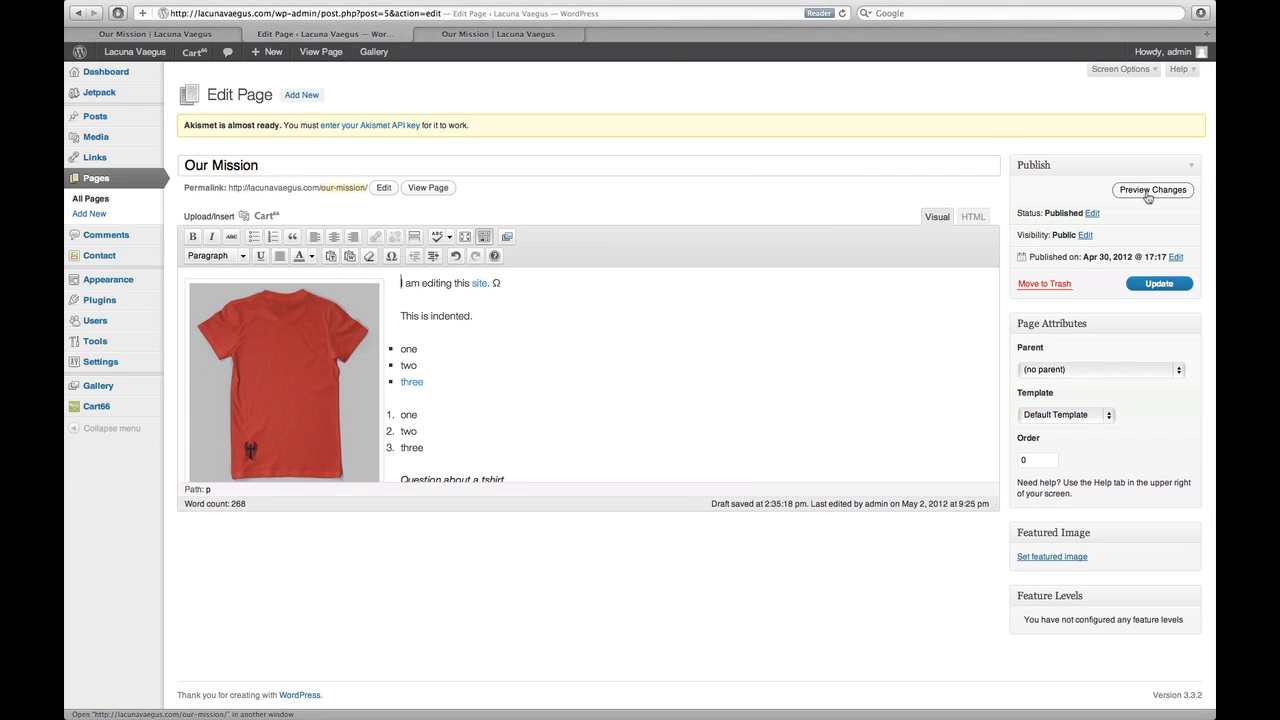
pyautogui.click(524, 35)
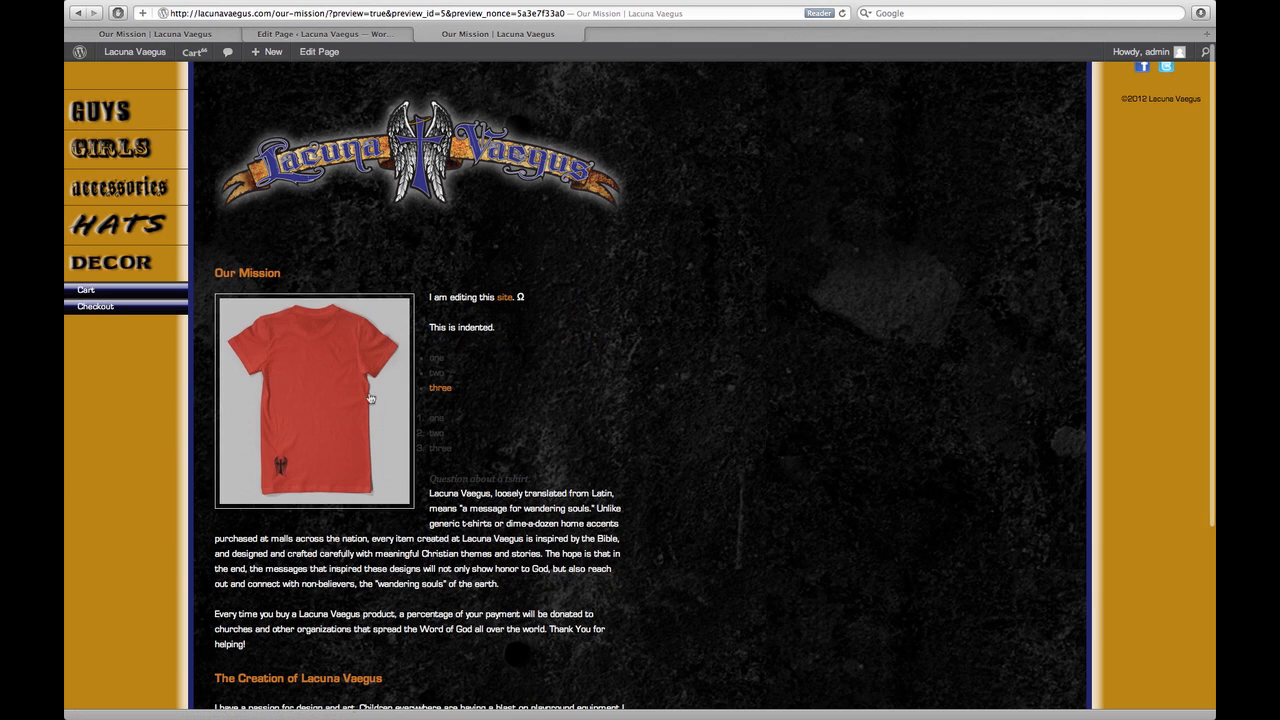
pyautogui.click(299, 406)
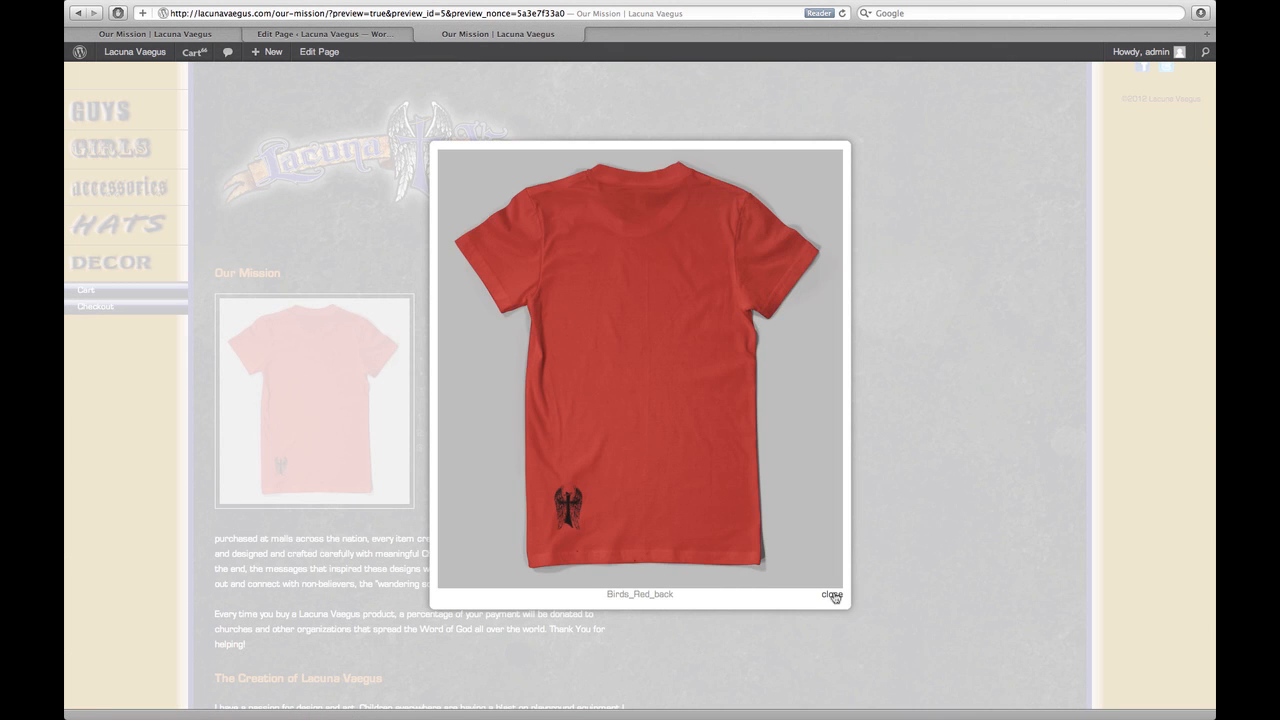
pyautogui.click(832, 595)
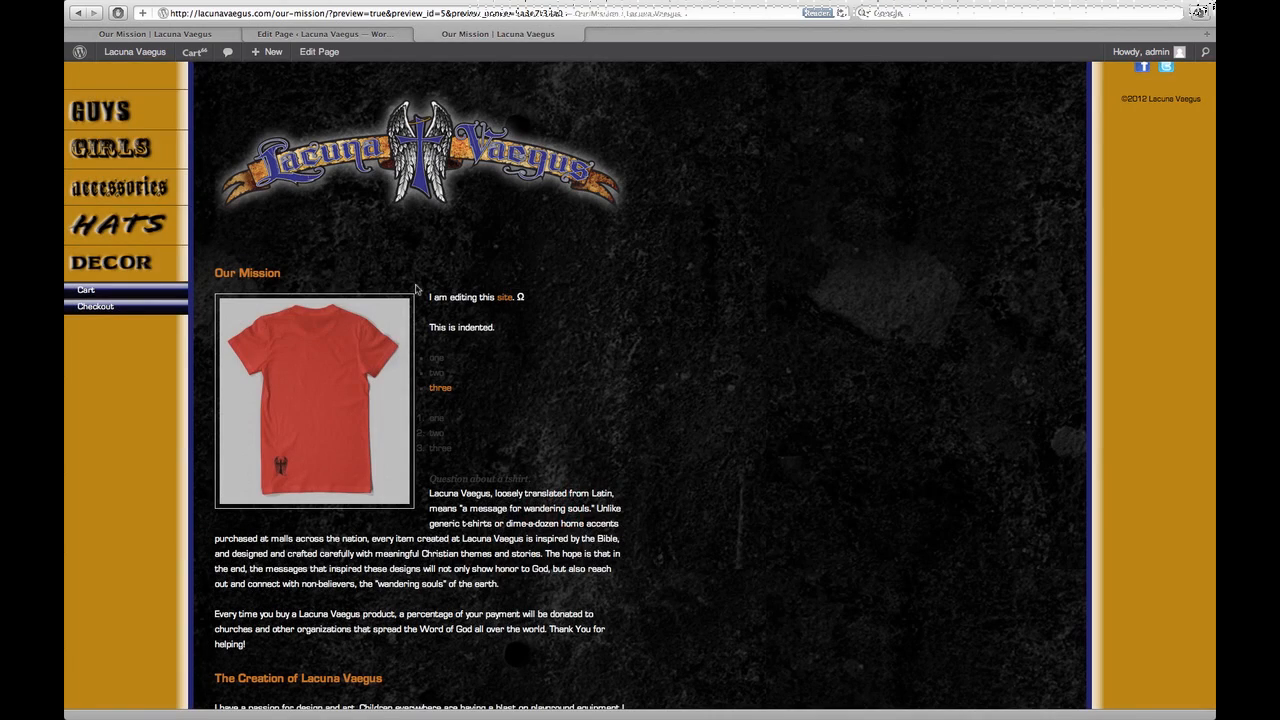
pyautogui.click(77, 14)
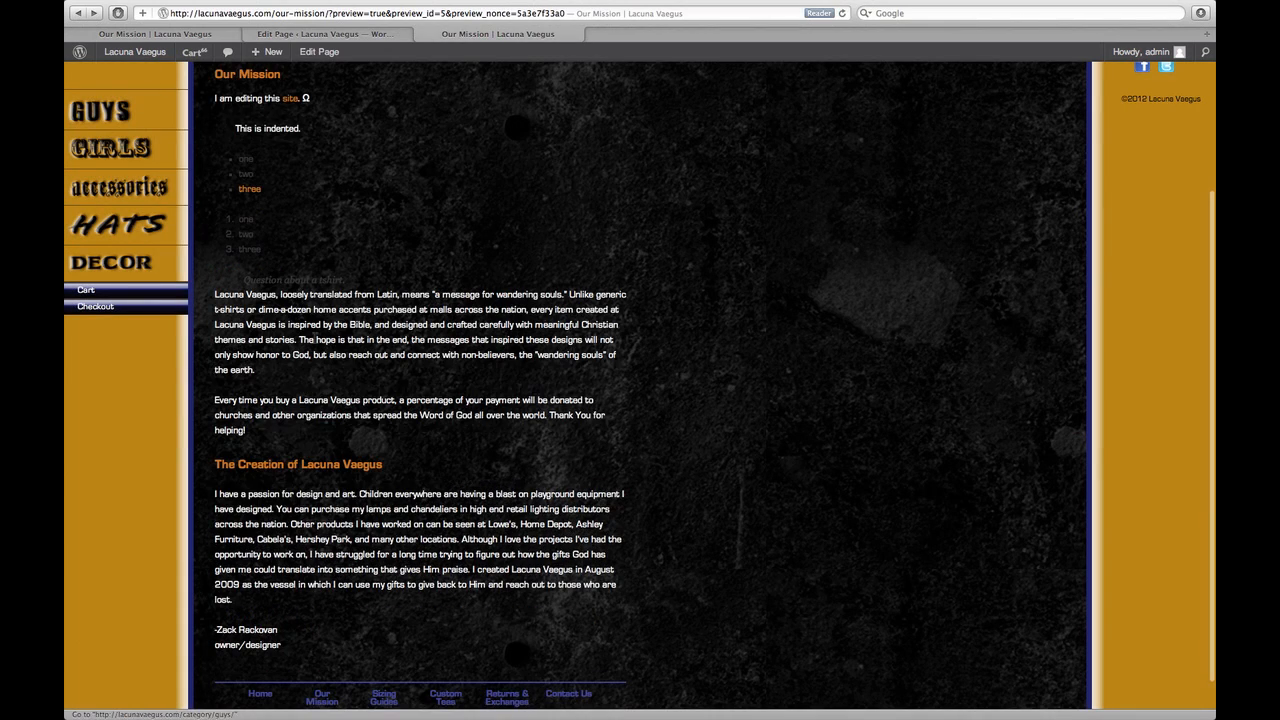
# Delete the sample sentences, both lists, the quote, the shirt image and the blank line above the "Lacuna Vaegus, loosely translated" paragraph.
pyautogui.click(366, 37)
pyautogui.scroll(-3, 466, 403)
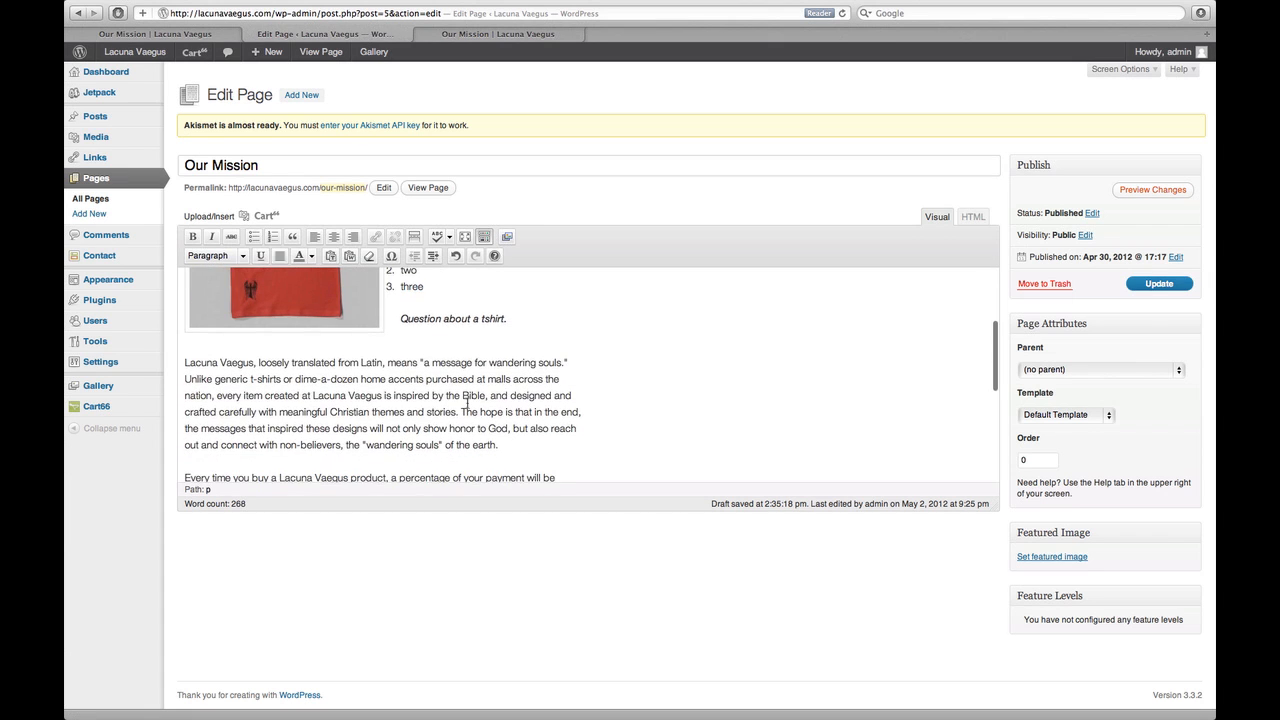
pyautogui.moveTo(507, 319); pyautogui.dragTo(265, 251)
pyautogui.press('BackSpace')
pyautogui.press('BackSpace')
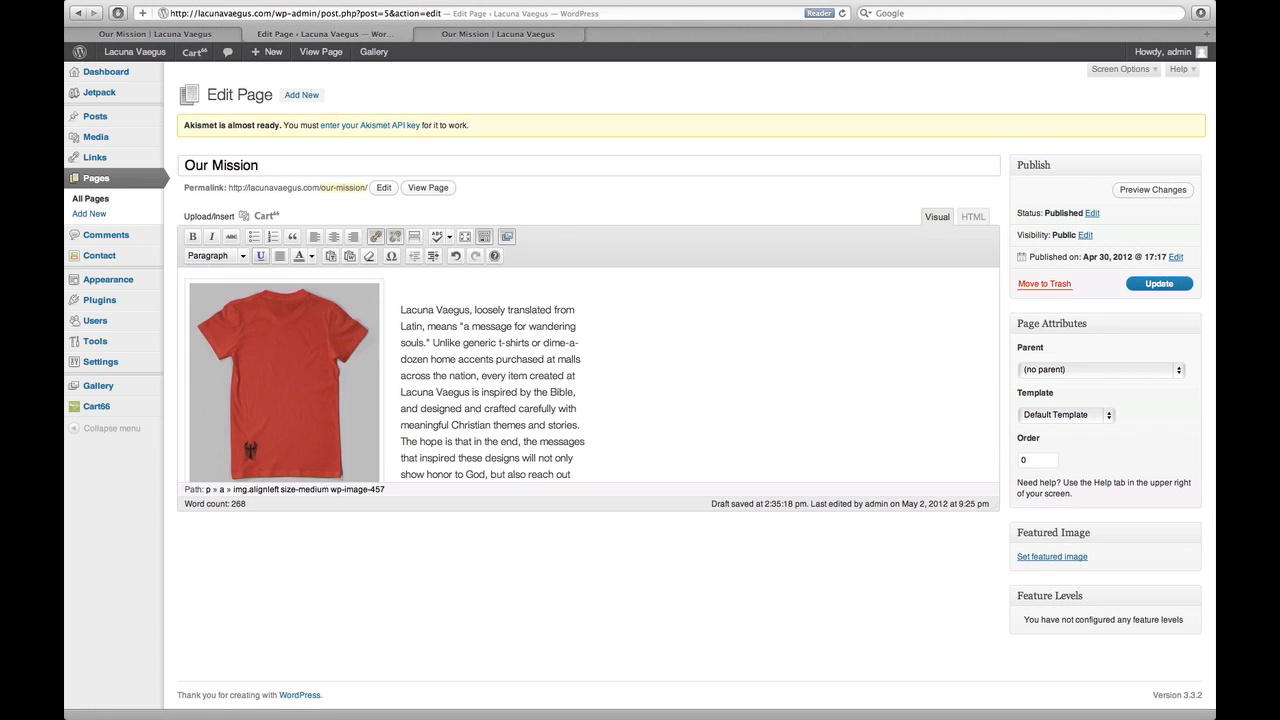
pyautogui.press('BackSpace')
pyautogui.press('BackSpace')
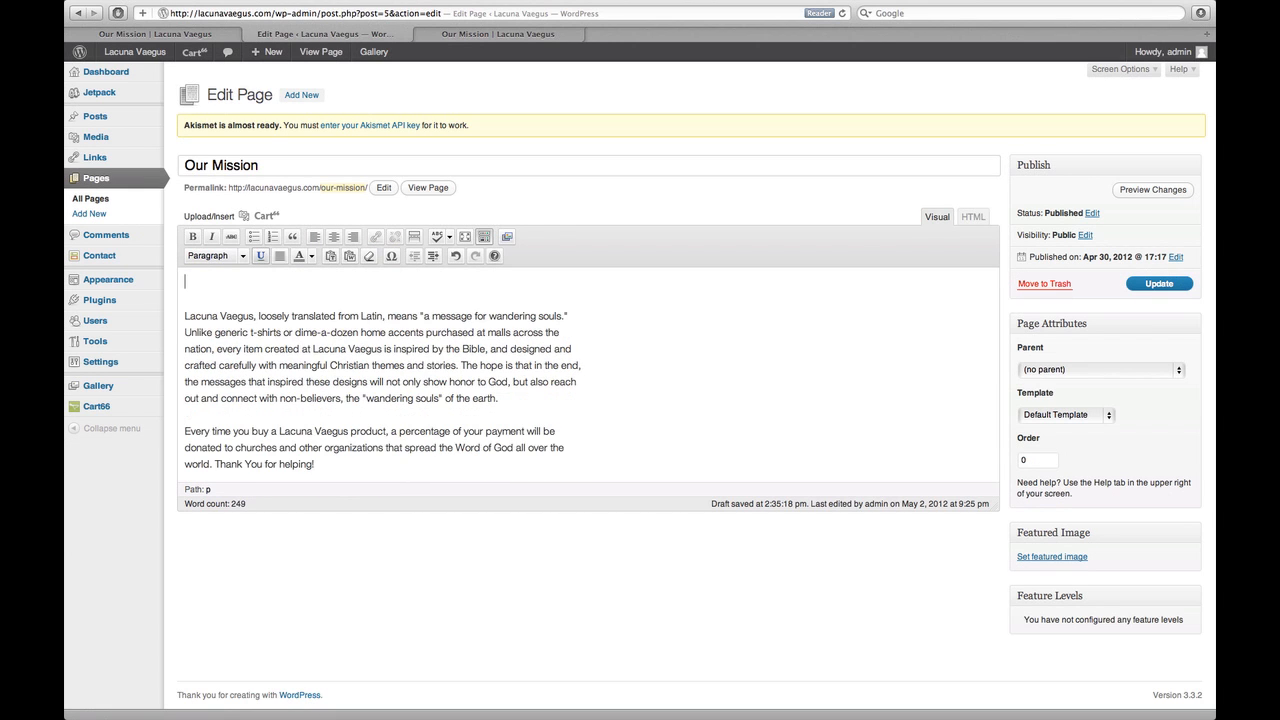
pyautogui.press('Delete')
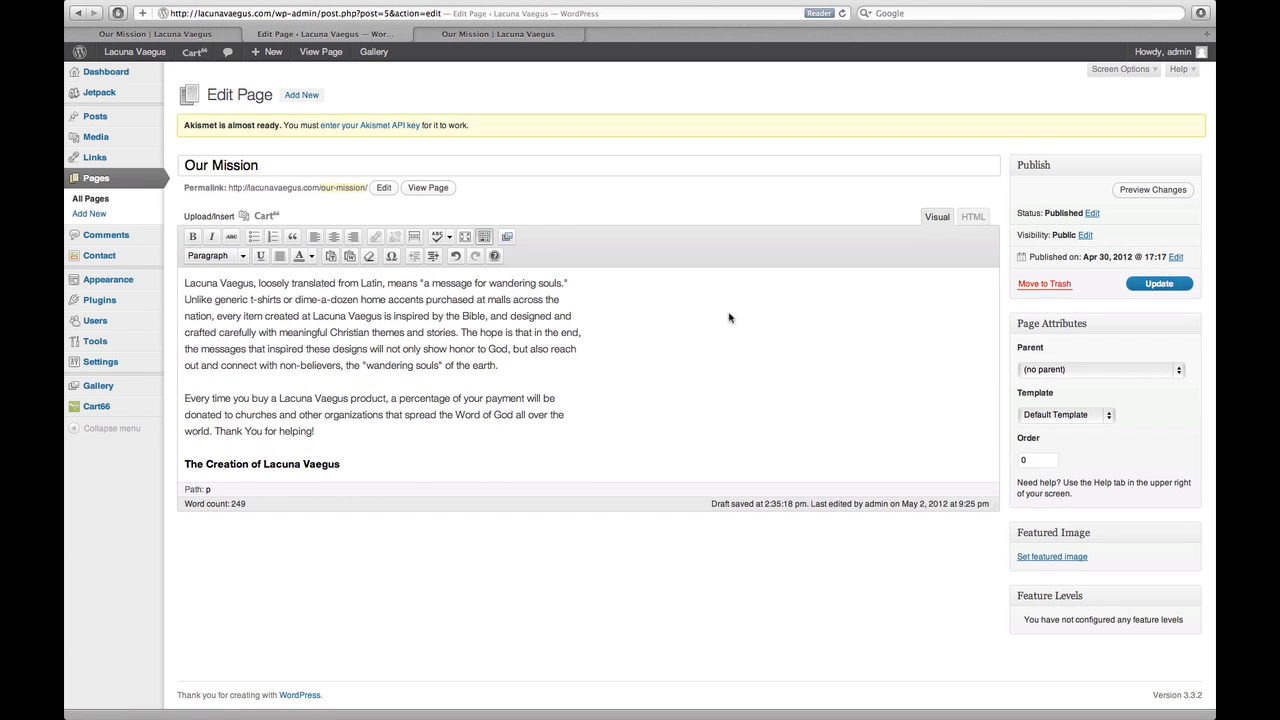
# Preview the cleaned-up Our Mission page and return to the page editor.
pyautogui.click(1143, 186)
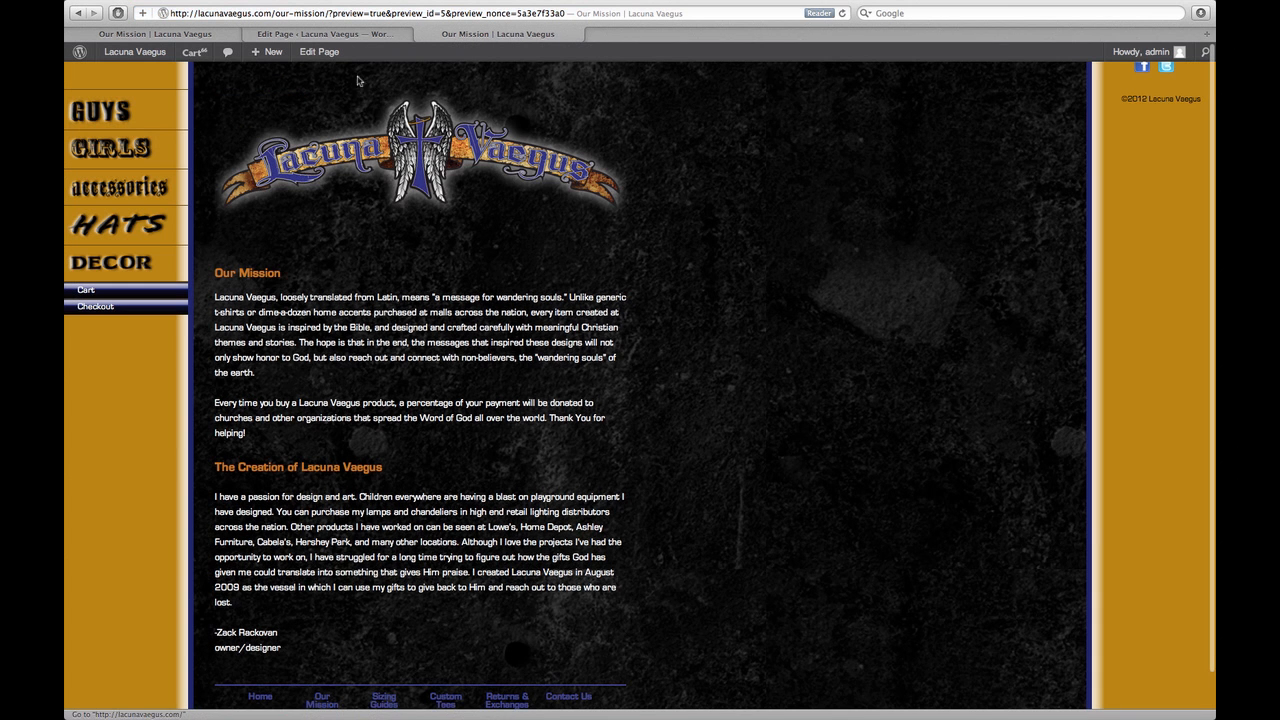
pyautogui.click(325, 35)
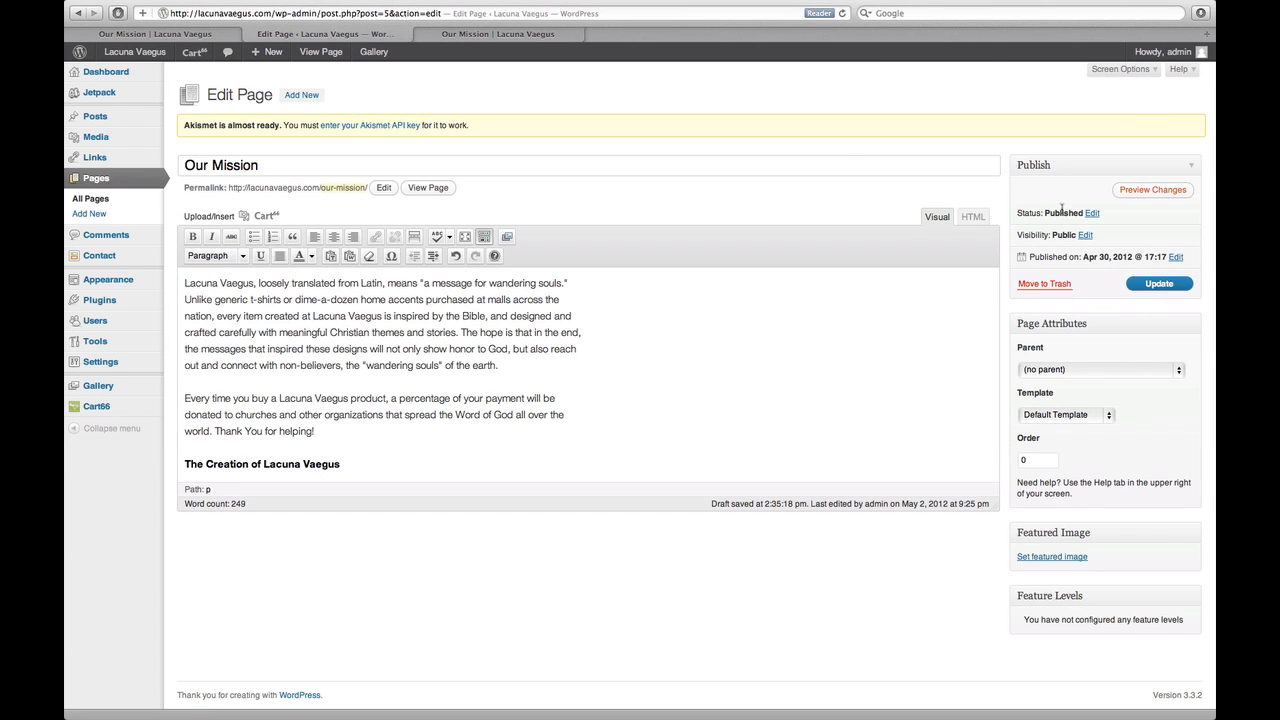
# Review the parent page choices and the permalink of the Our Mission page, keep no parent, and update the page.
pyautogui.click(1065, 372)
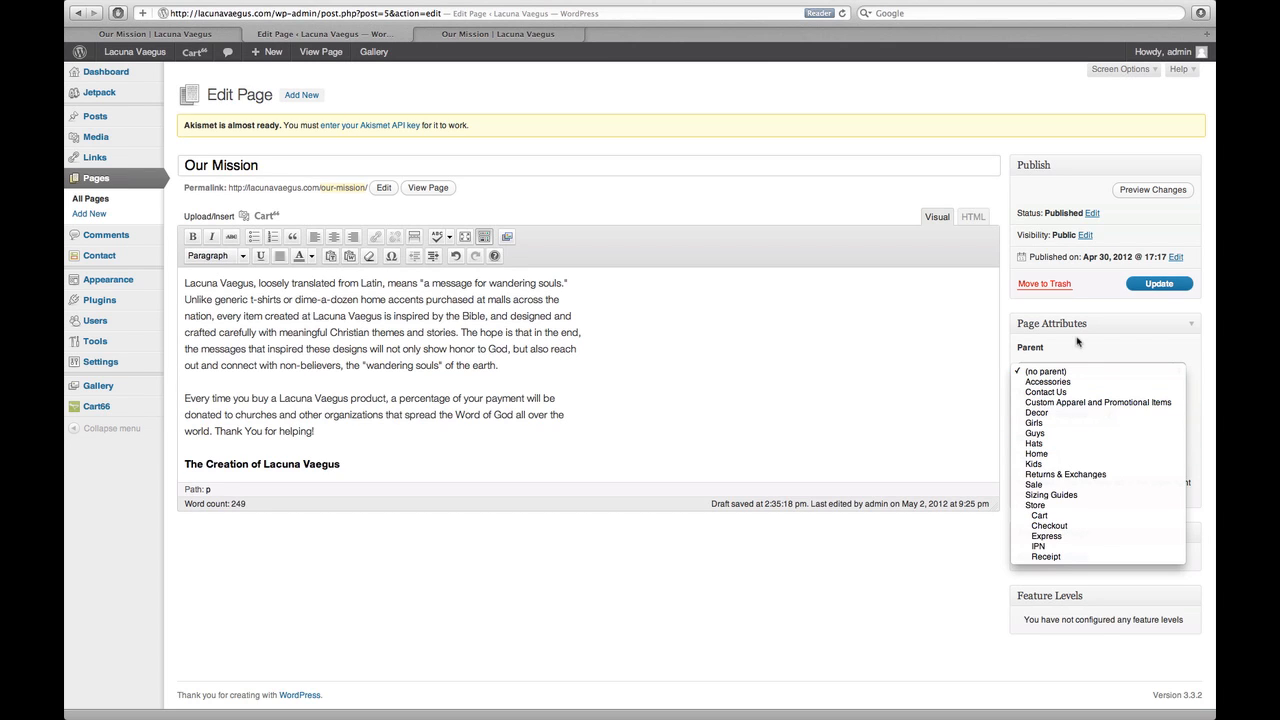
pyautogui.click(1064, 352)
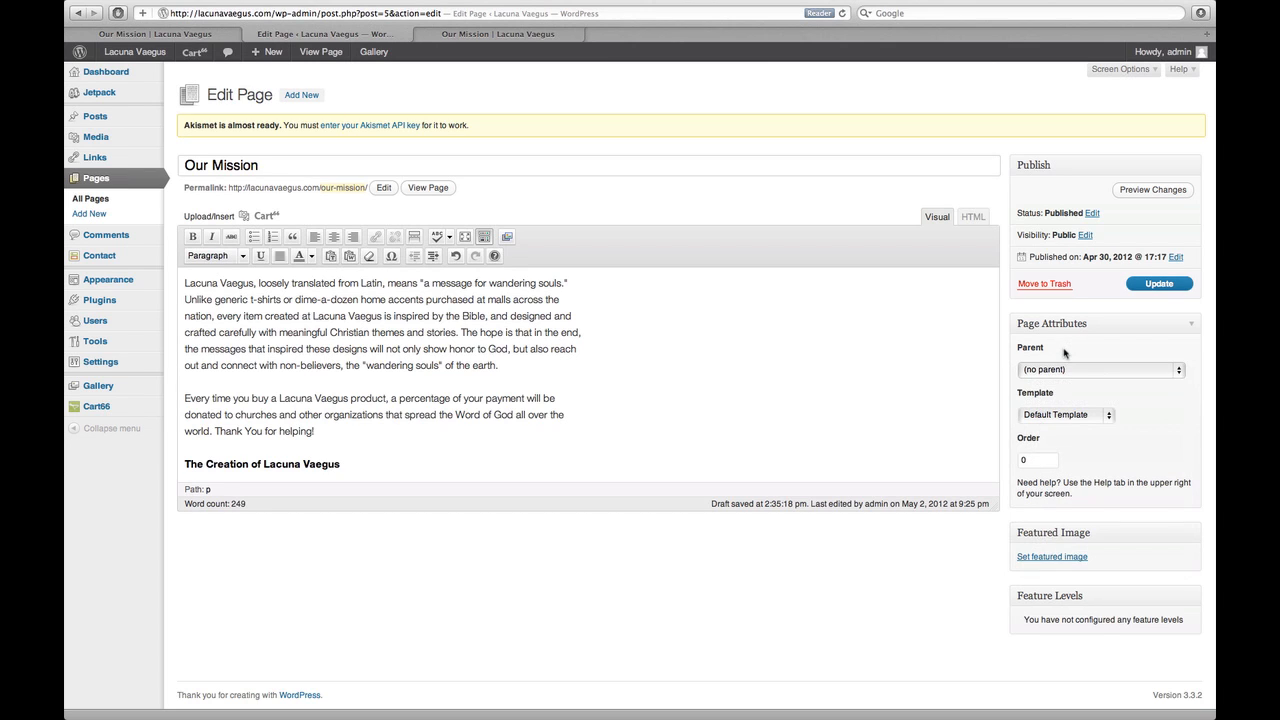
pyautogui.click(1054, 371)
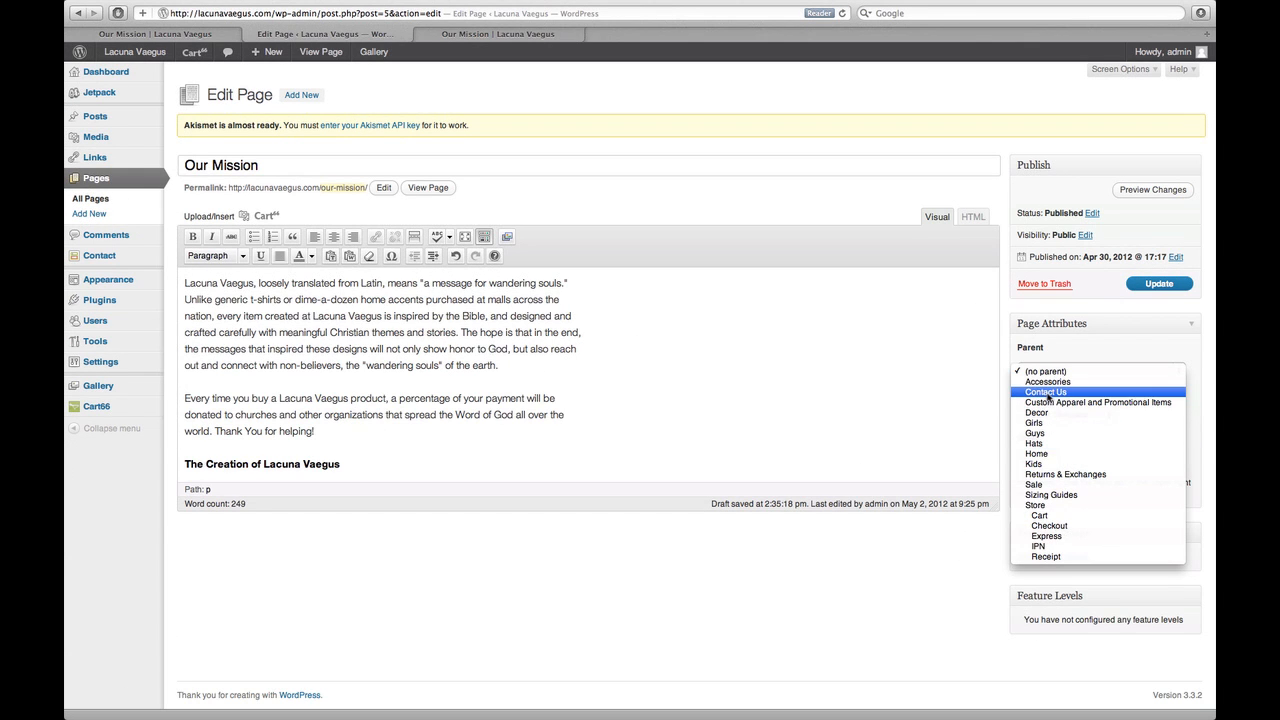
pyautogui.click(1104, 344)
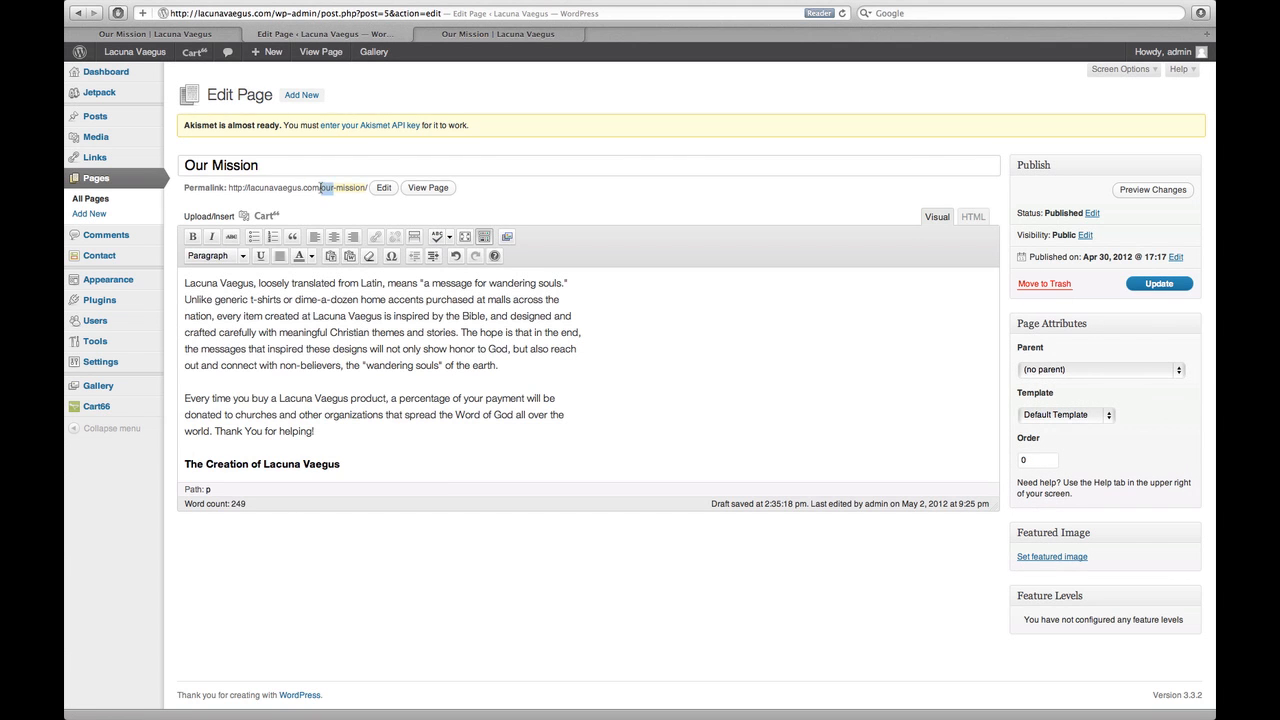
pyautogui.tripleClick(322, 187)
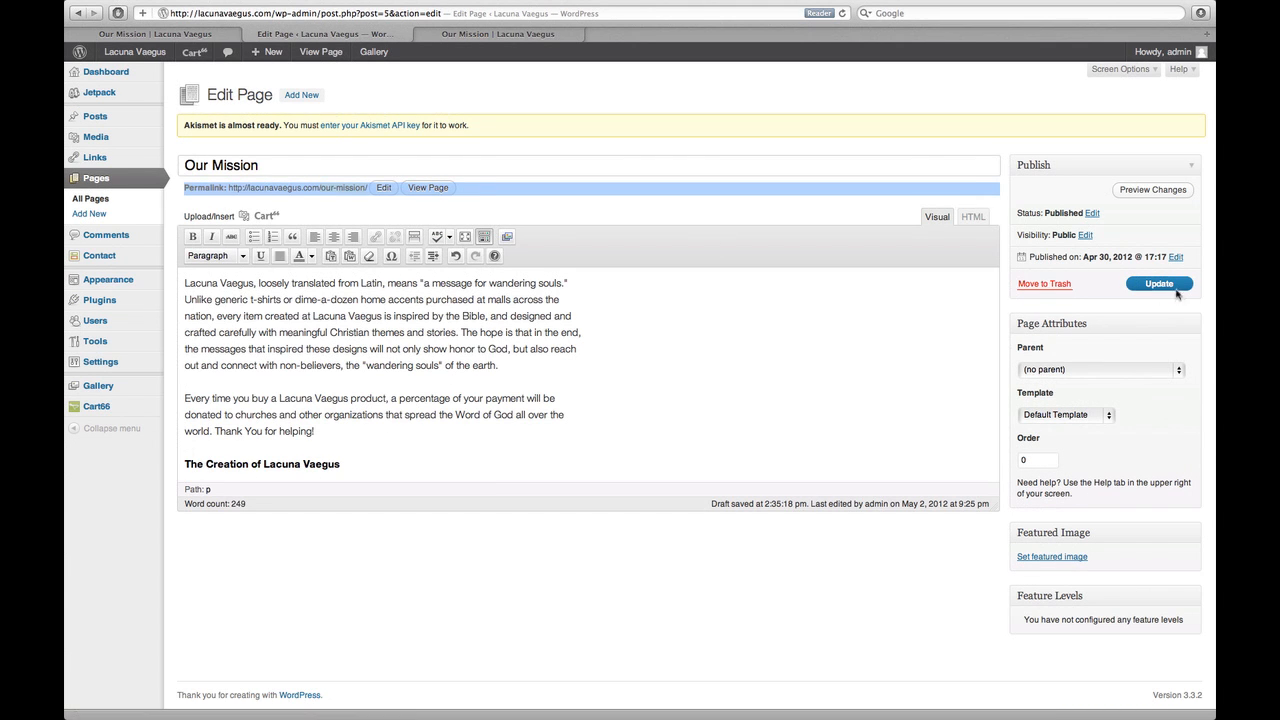
pyautogui.click(1159, 284)
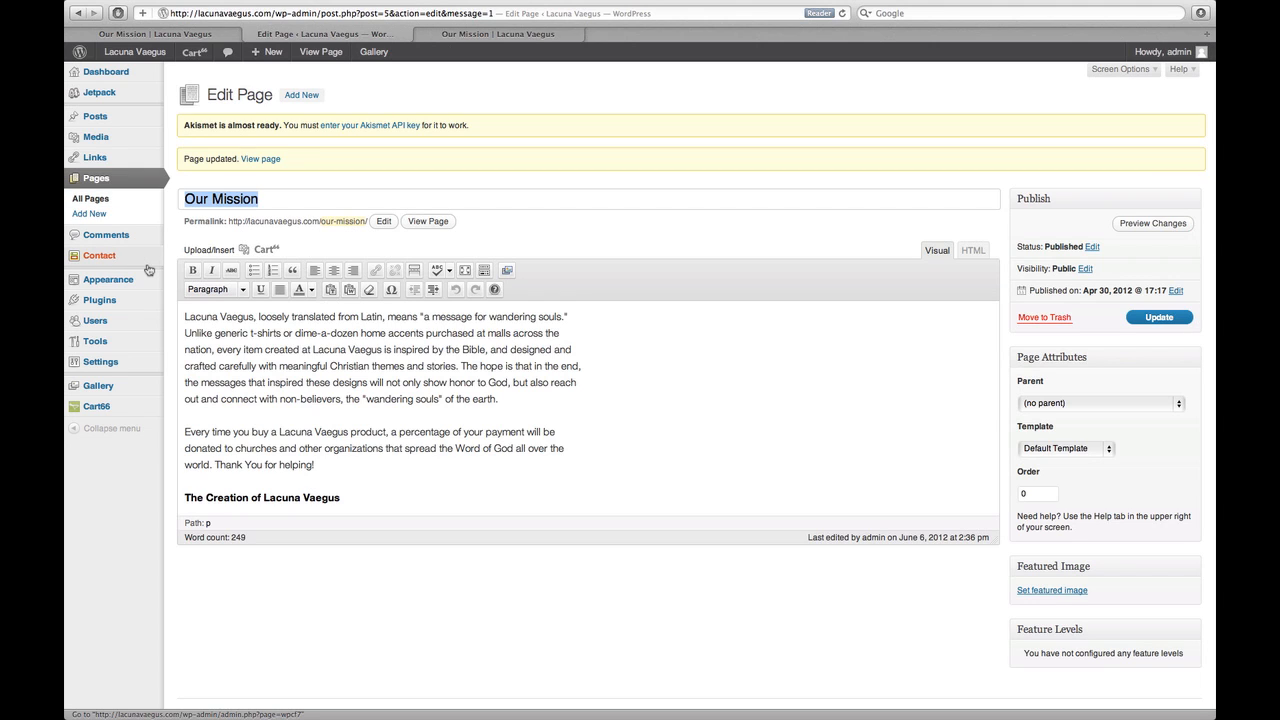
# Open the site's menu management page and compare the MainNav items with the navigation shown on the live Our Mission page.
pyautogui.moveTo(129, 285)
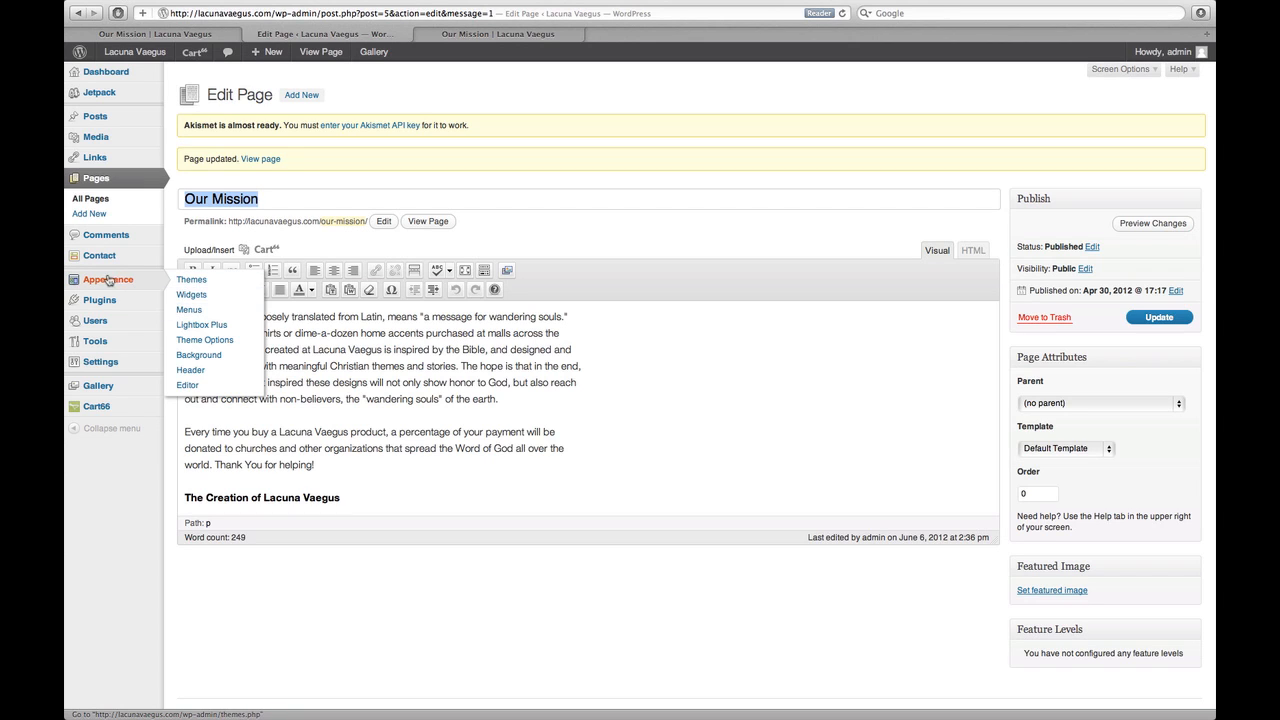
pyautogui.click(189, 312)
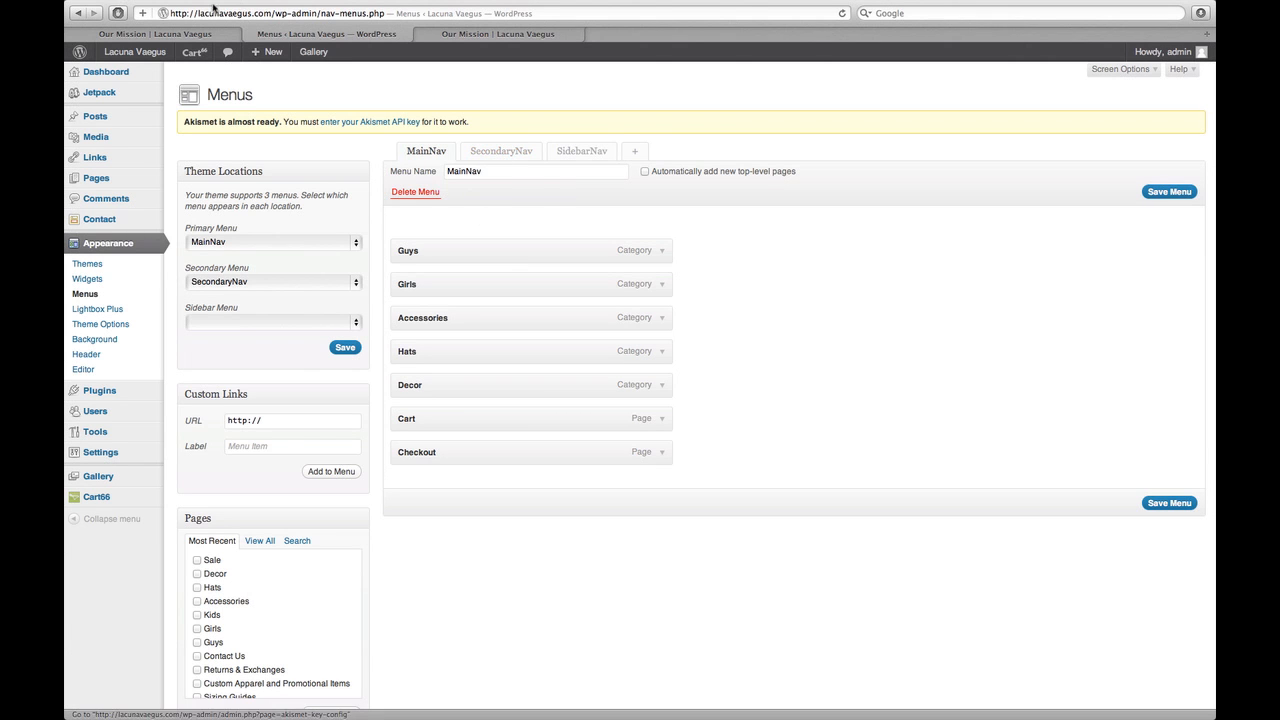
pyautogui.click(186, 34)
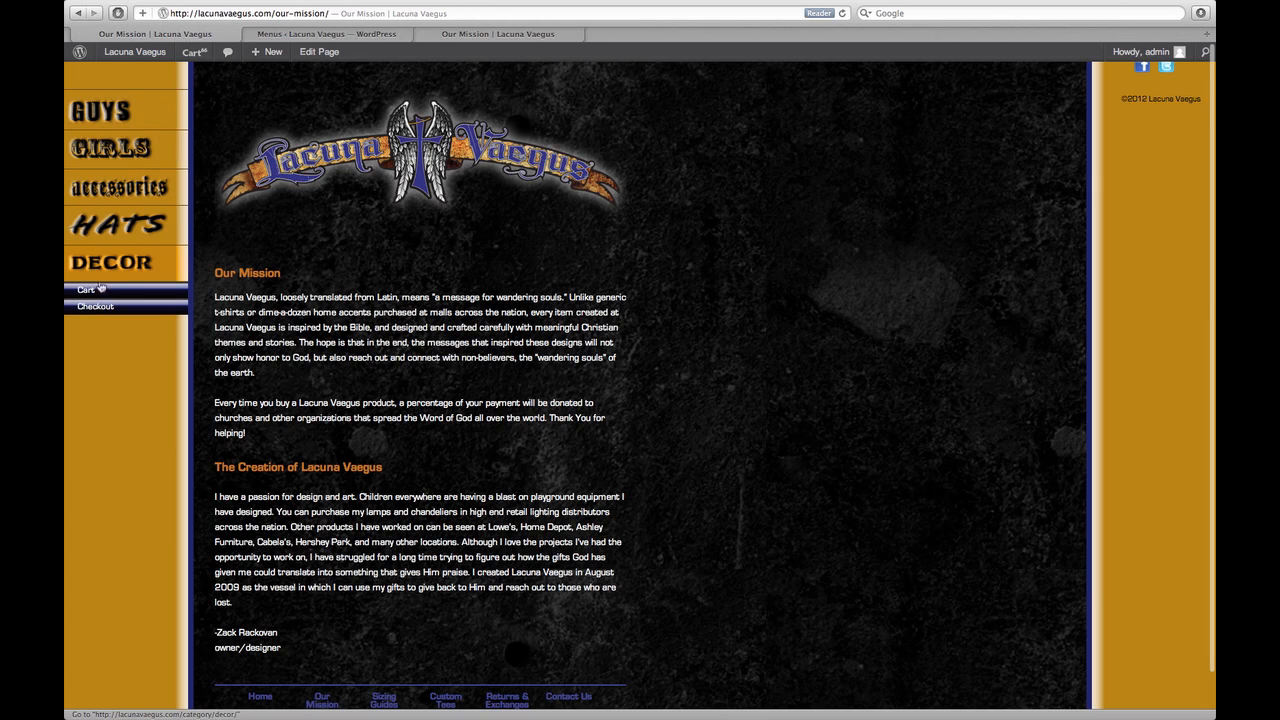
pyautogui.scroll(-2, 384, 500)
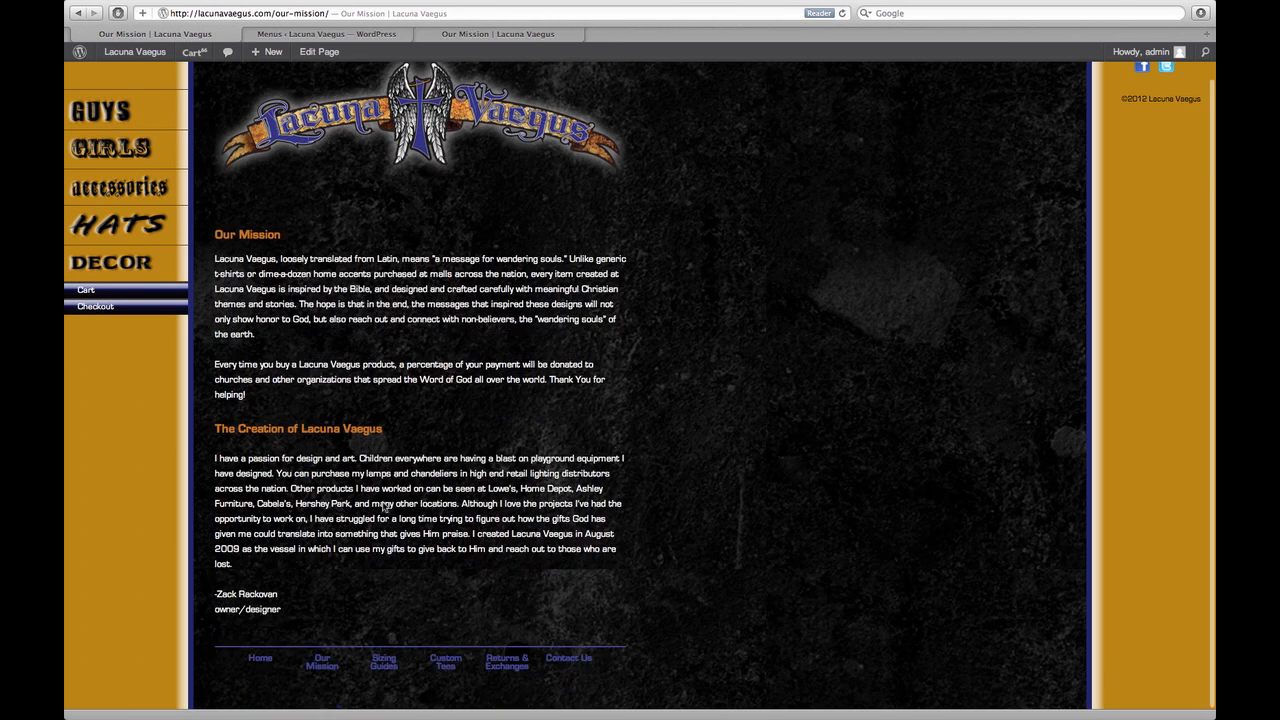
pyautogui.click(342, 35)
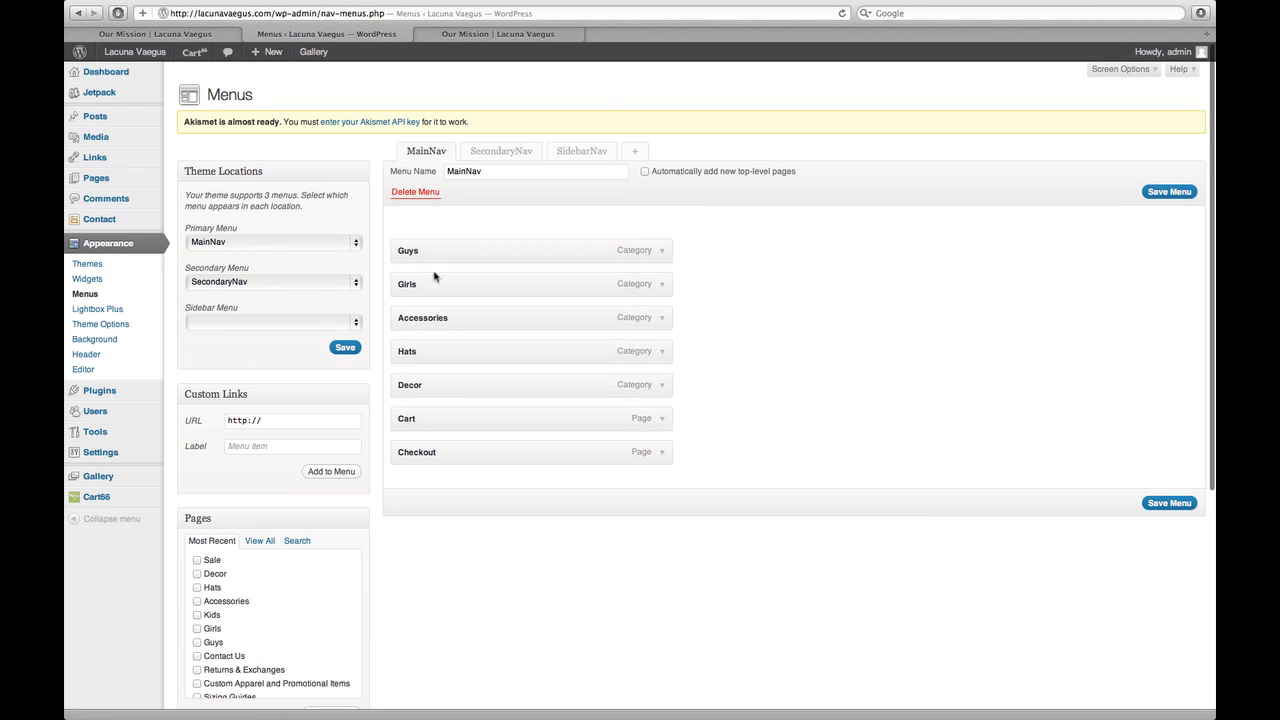
# Move the Girls item above Guys in the MainNav menu, save the menu and check the order on the live site.
pyautogui.moveTo(427, 283); pyautogui.dragTo(428, 245)
pyautogui.click(1169, 191)
pyautogui.click(197, 36)
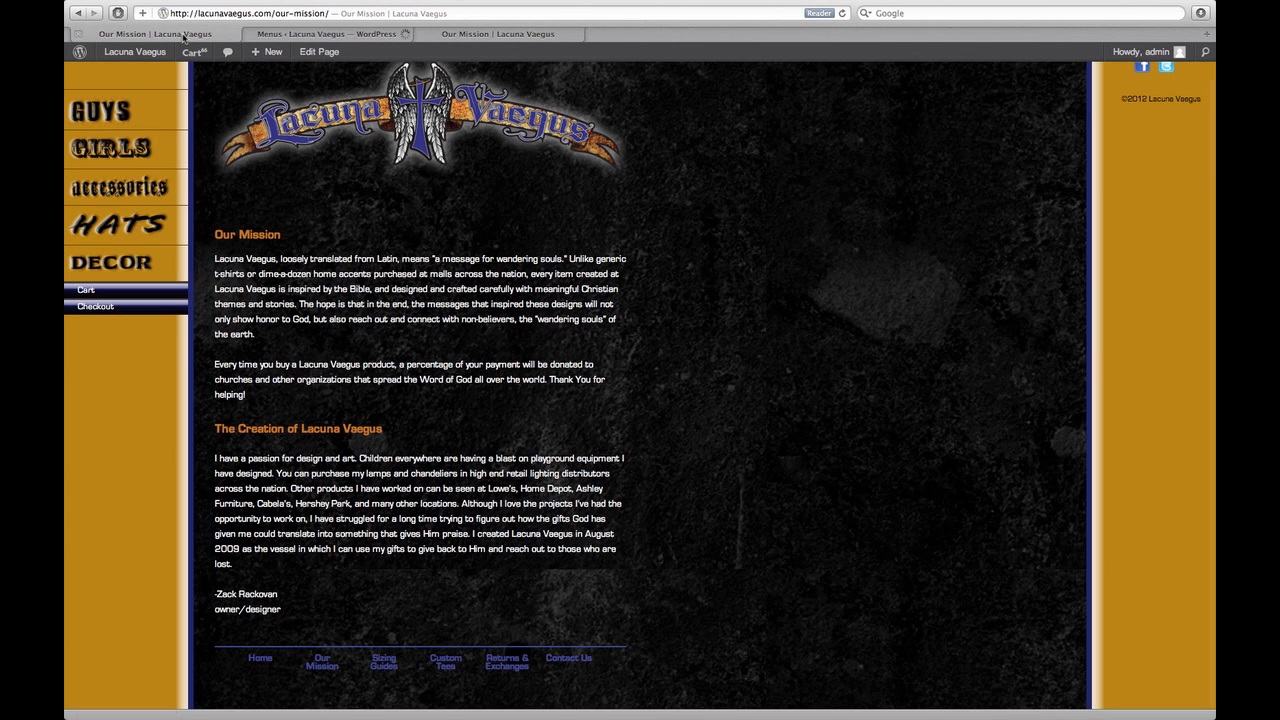
pyautogui.click(350, 136)
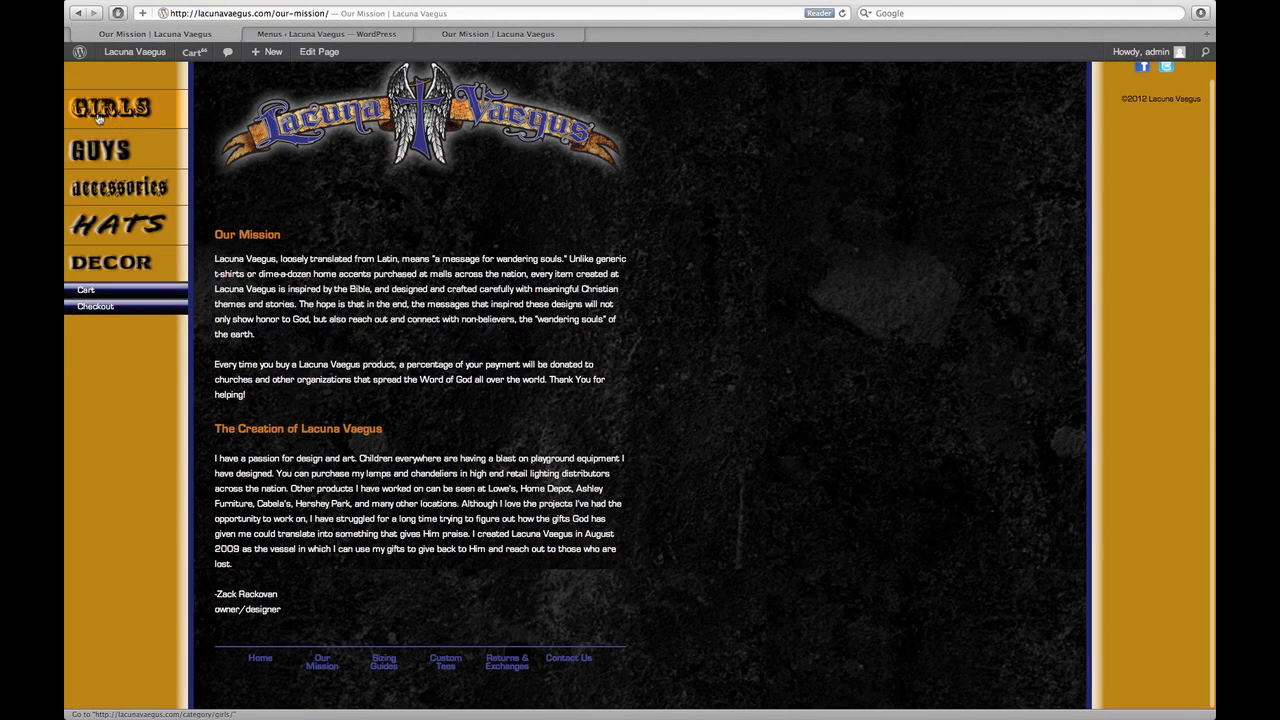
pyautogui.click(302, 34)
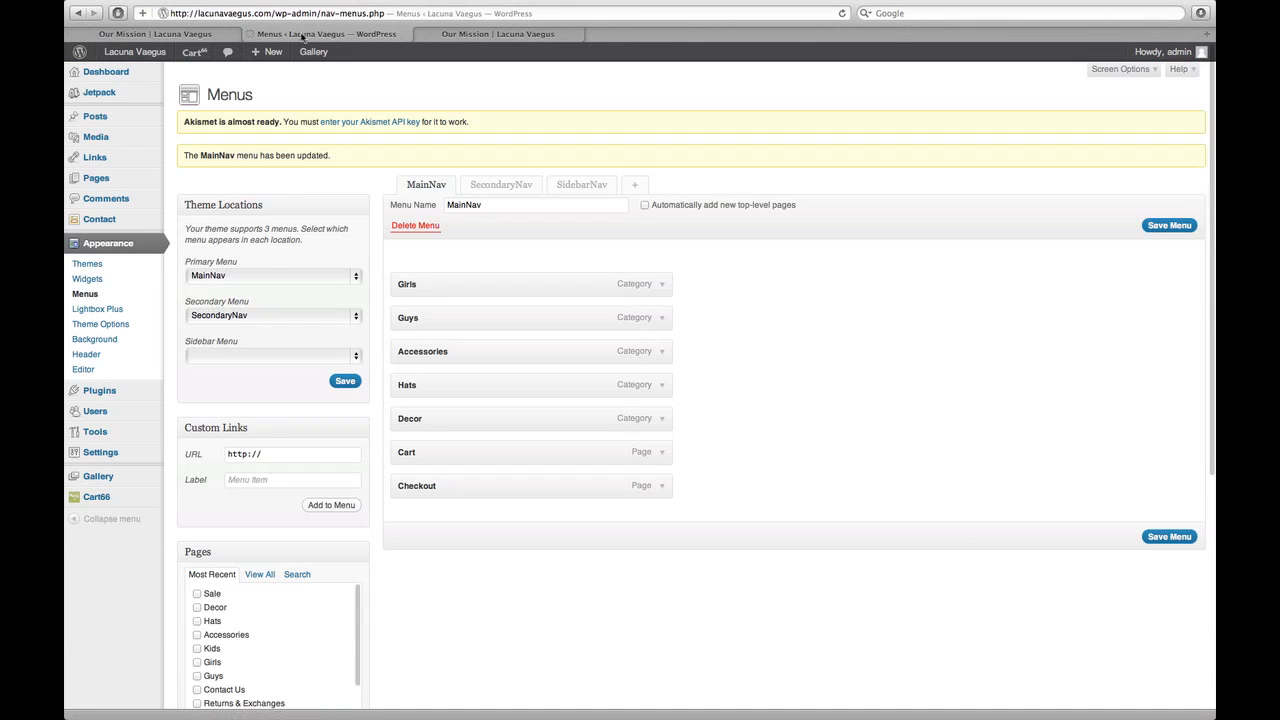
# Move Girls back below Guys in the MainNav menu, save the menu and refresh the live page to check the order.
pyautogui.moveTo(434, 295); pyautogui.dragTo(434, 327)
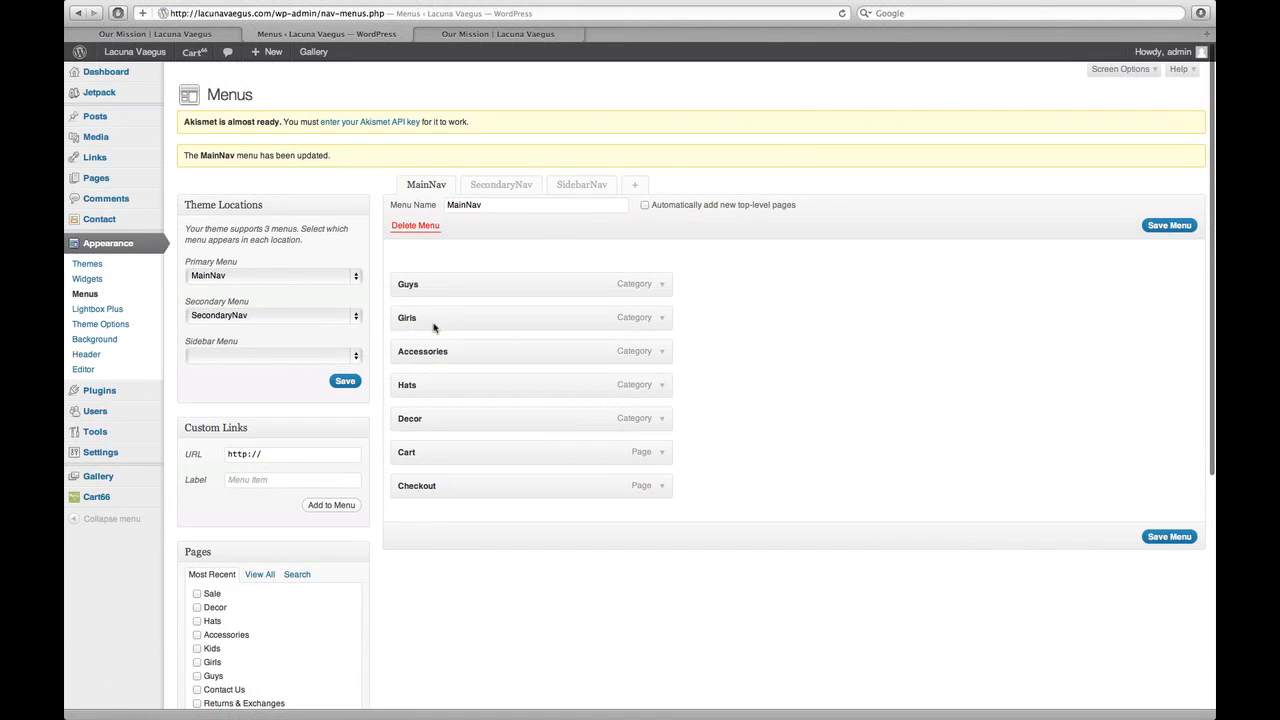
pyautogui.click(1168, 226)
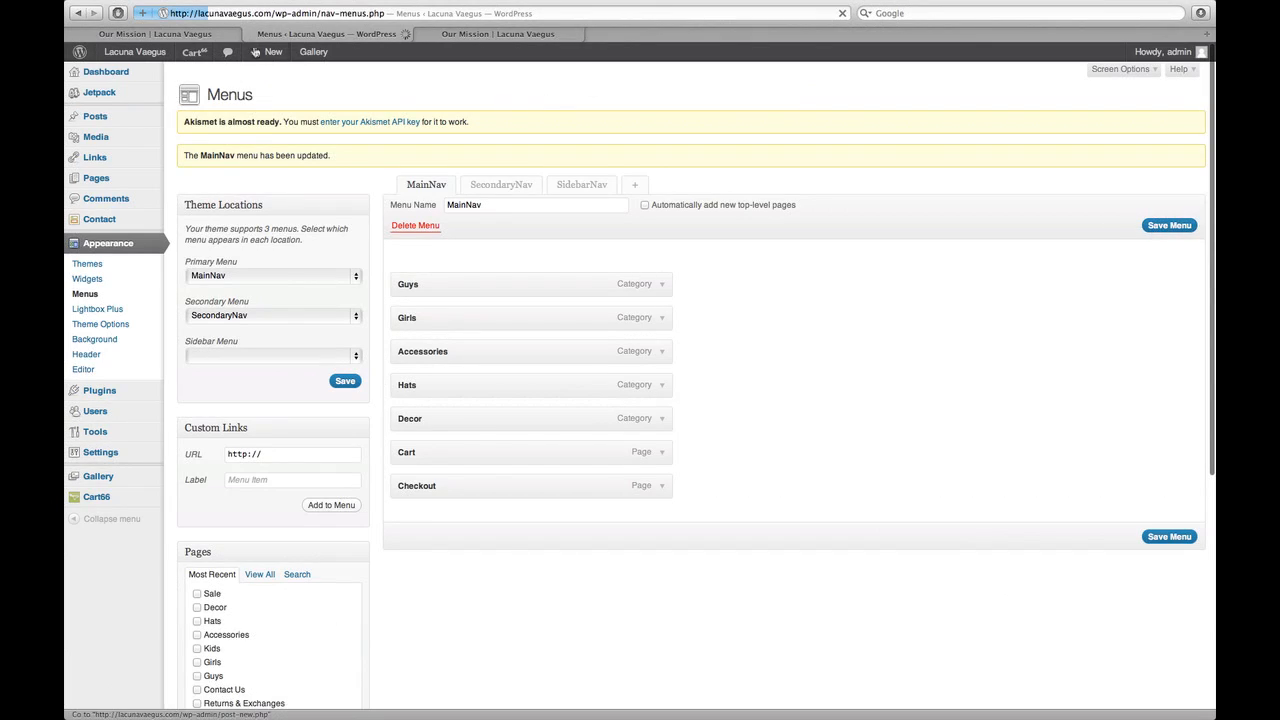
pyautogui.click(155, 34)
pyautogui.press('super+r')
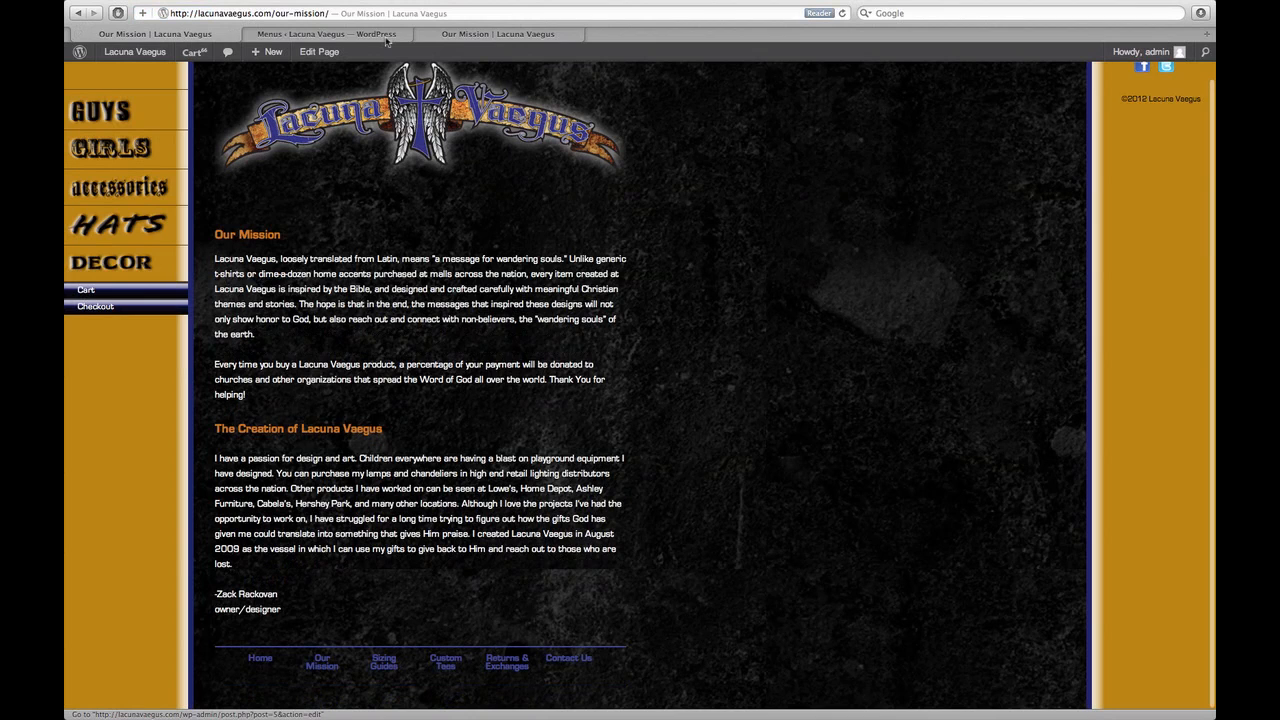
pyautogui.click(390, 34)
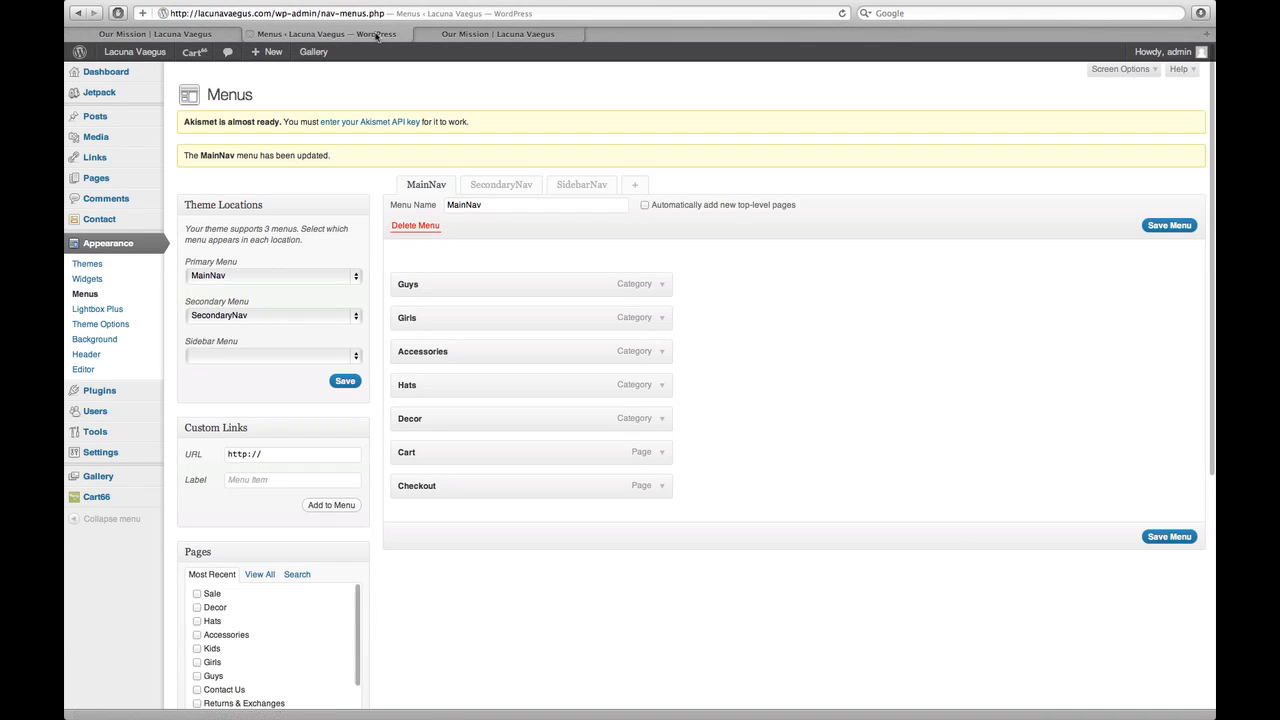
# Move the Our Mission item to the end of the SecondaryNav menu, after Contact Us, save the menu and refresh the live page.
pyautogui.click(510, 187)
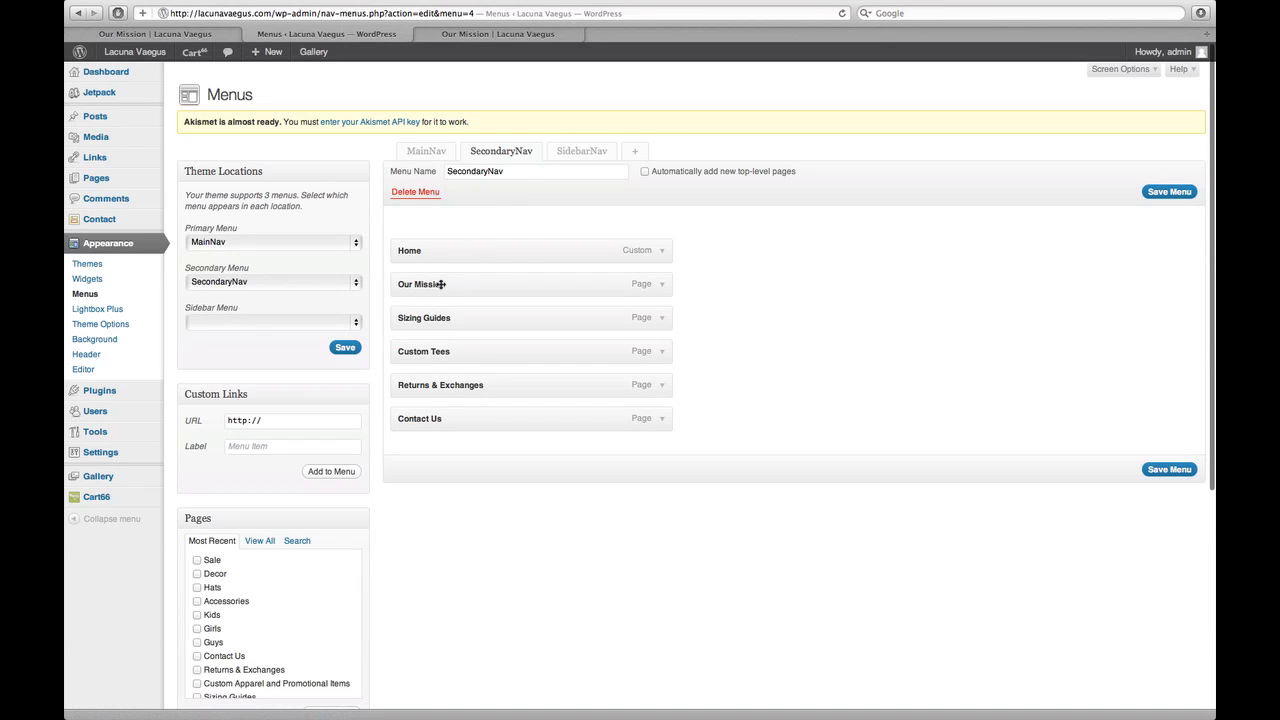
pyautogui.moveTo(441, 284); pyautogui.dragTo(441, 308)
pyautogui.moveTo(438, 313); pyautogui.dragTo(490, 425)
pyautogui.click(1168, 191)
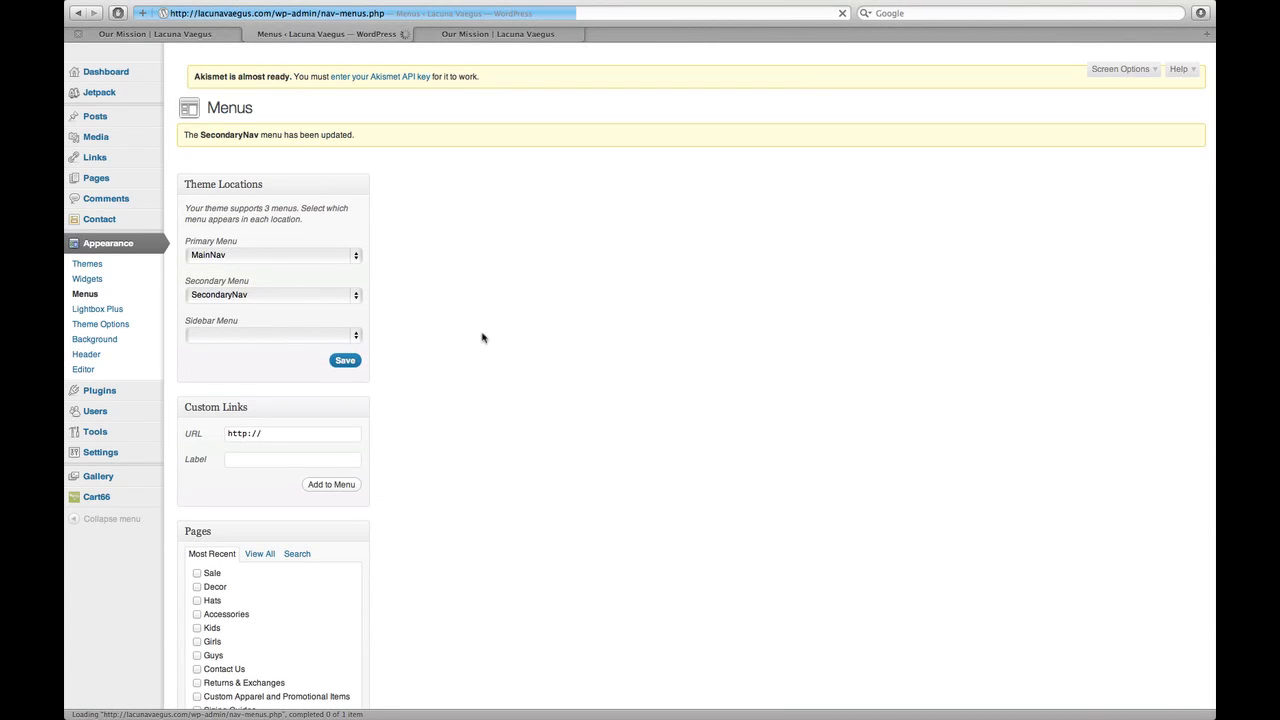
pyautogui.press('super+r')
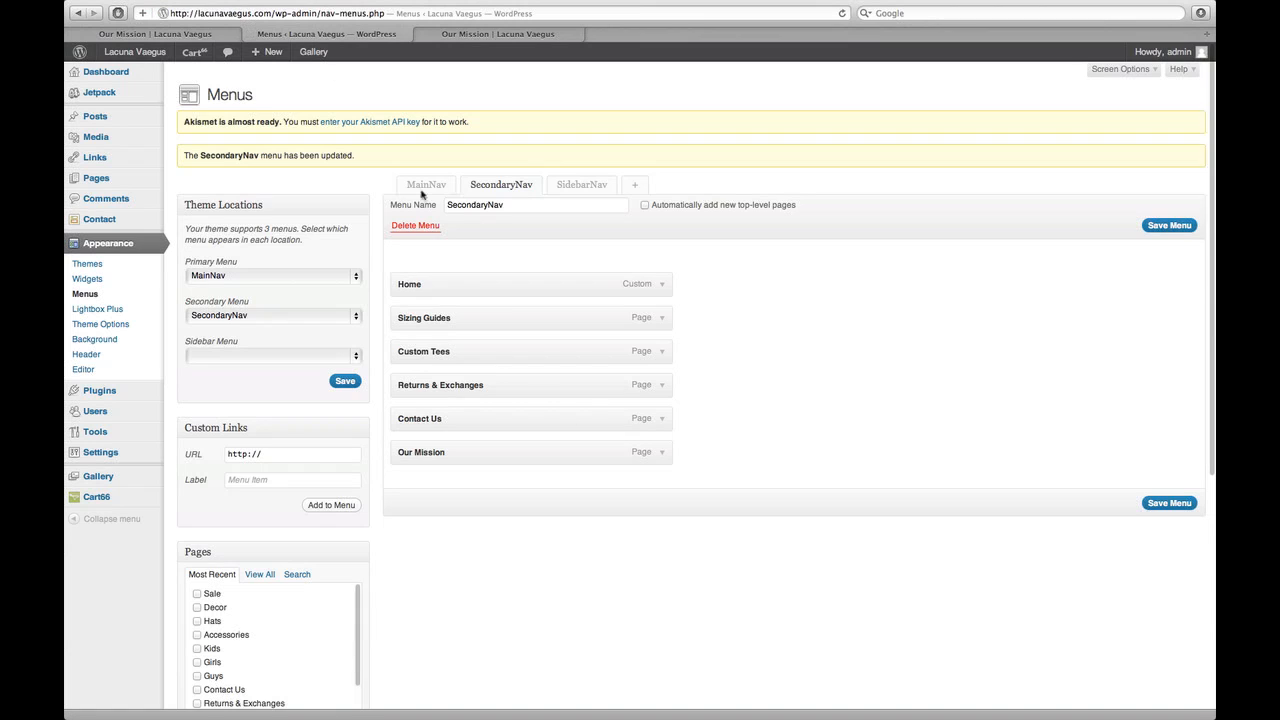
# Move Our Mission back between Home and Sizing Guides in the SecondaryNav menu and save the menu.
pyautogui.click(306, 38)
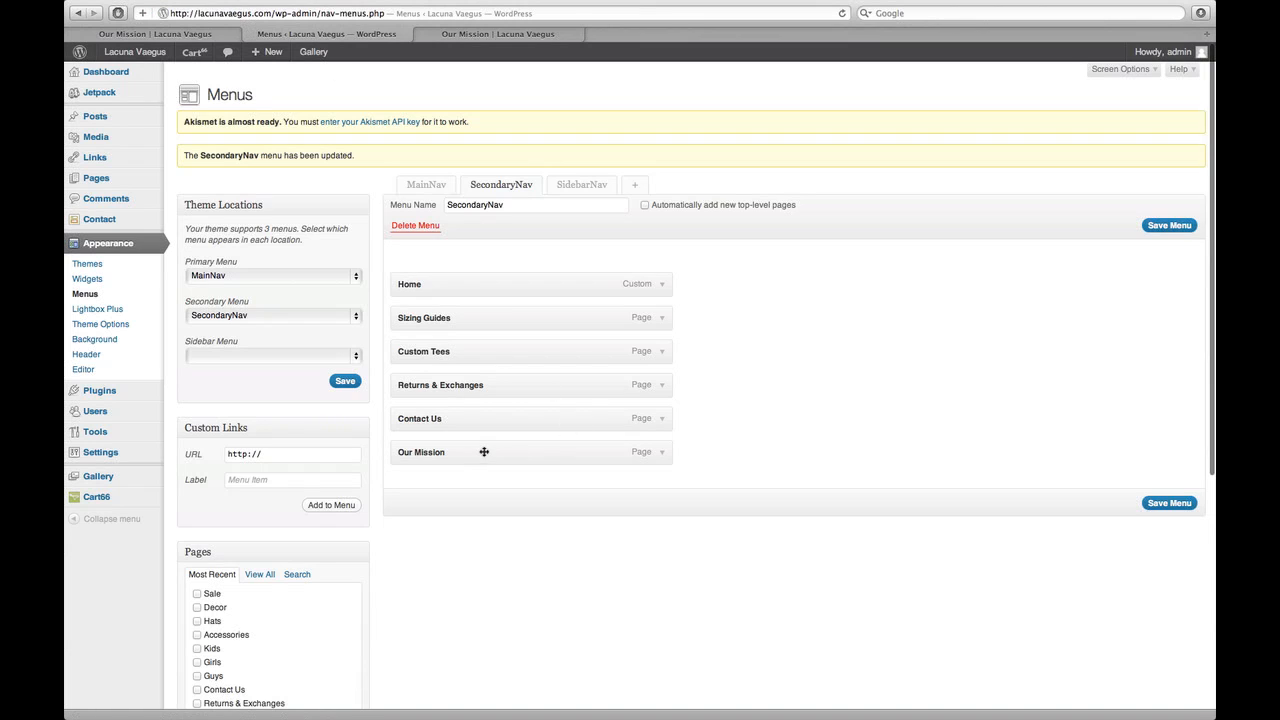
pyautogui.moveTo(484, 452); pyautogui.dragTo(480, 318)
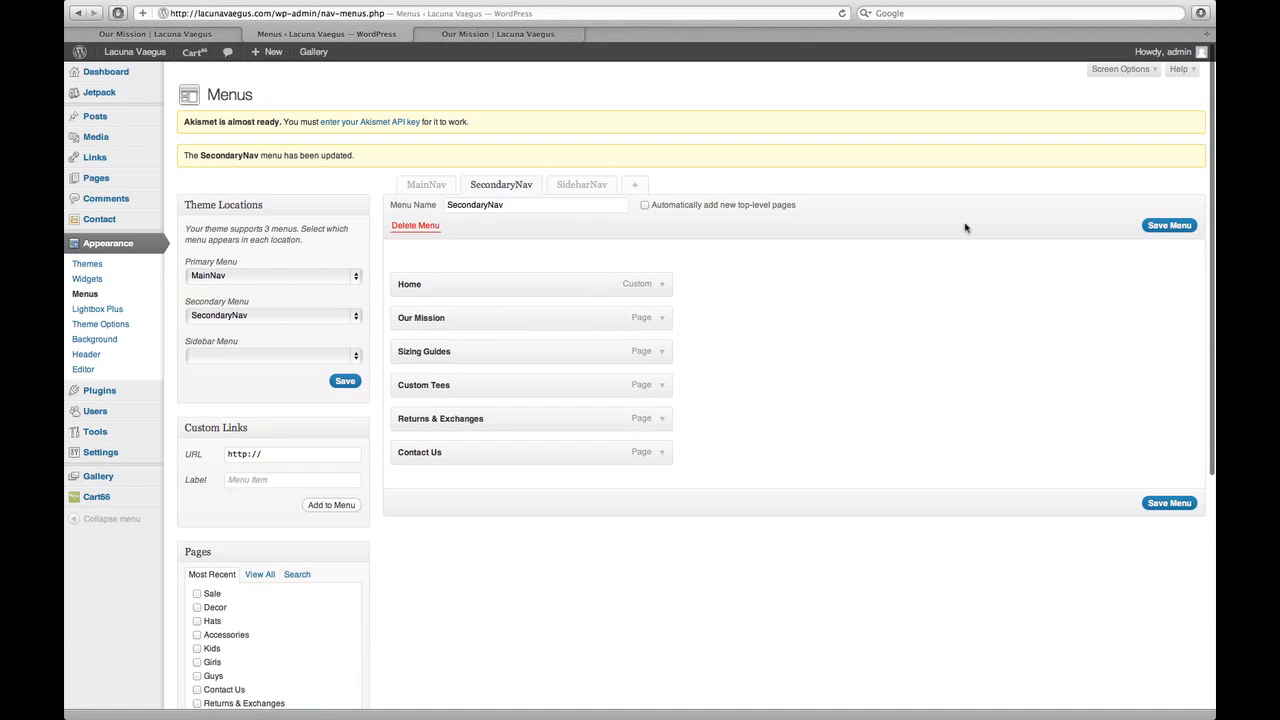
pyautogui.click(1169, 225)
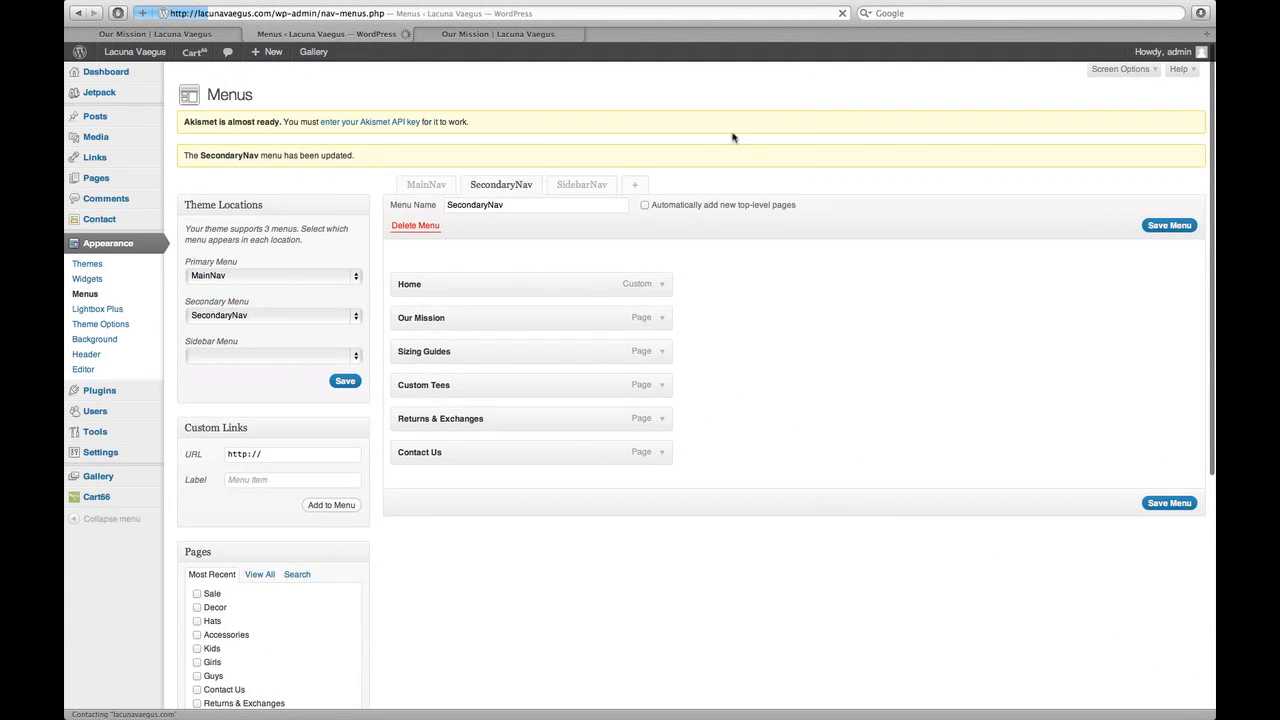